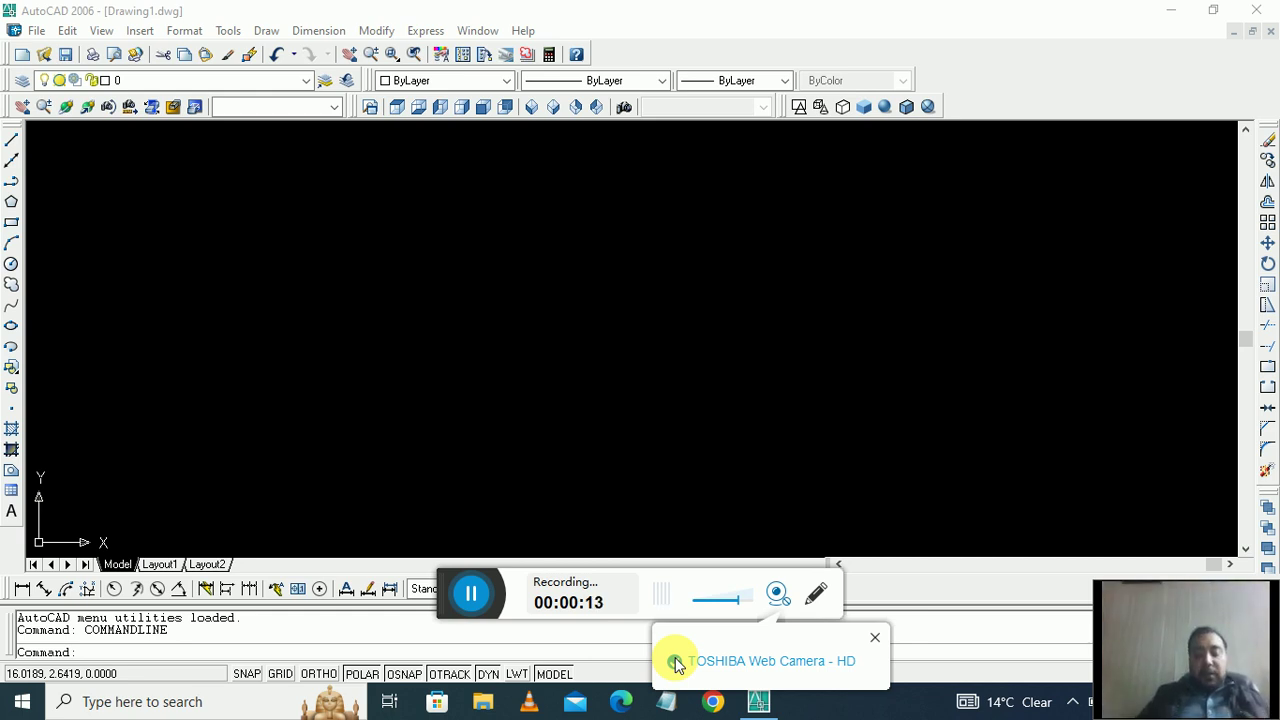
{"action": "left_click", "coordinate": [676, 662]}
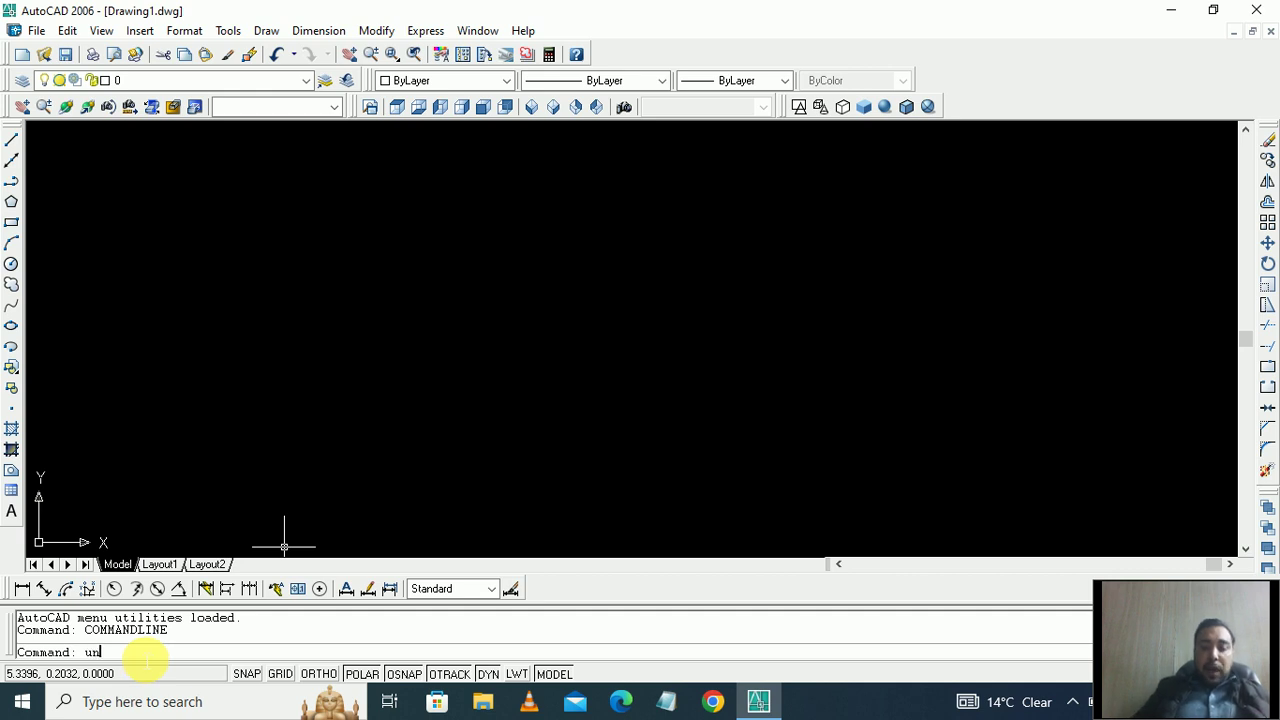
Step: Open the Drawing Units settings, set the length type to Engineering and display the length precision choices
{"action": "key", "text": "Return"}
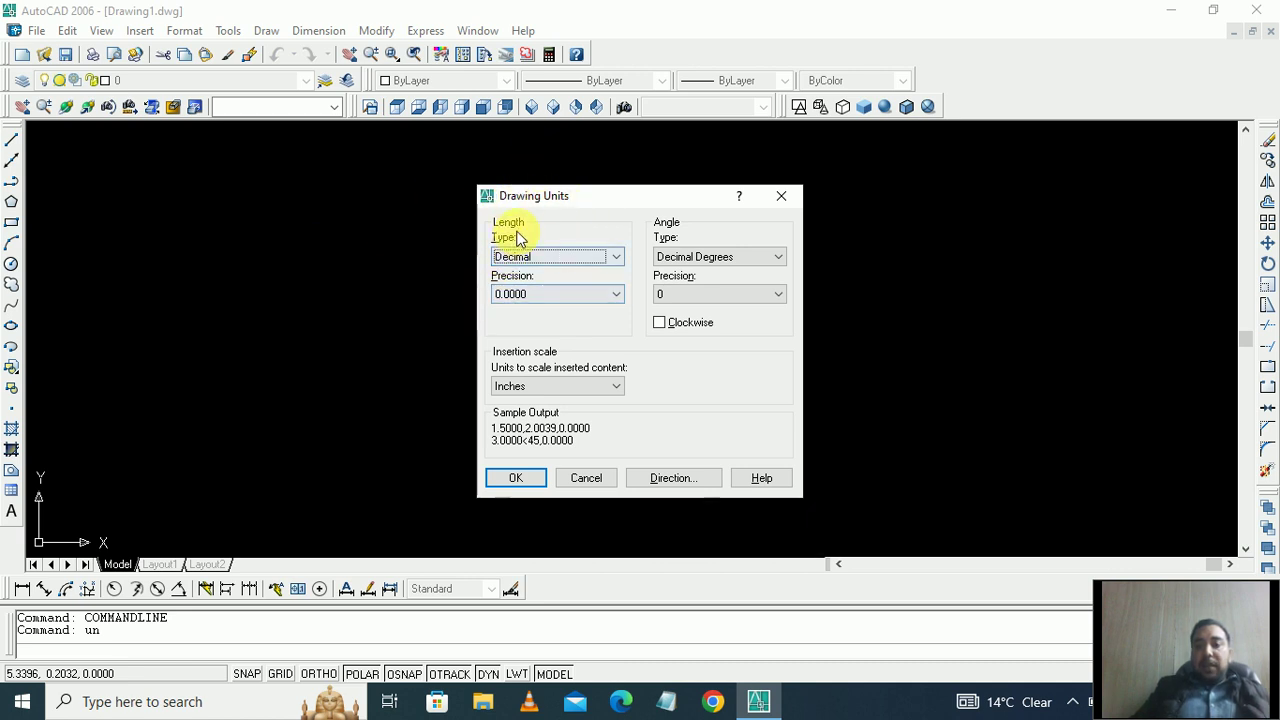
{"action": "left_click", "coordinate": [610, 260]}
{"action": "left_click", "coordinate": [558, 295]}
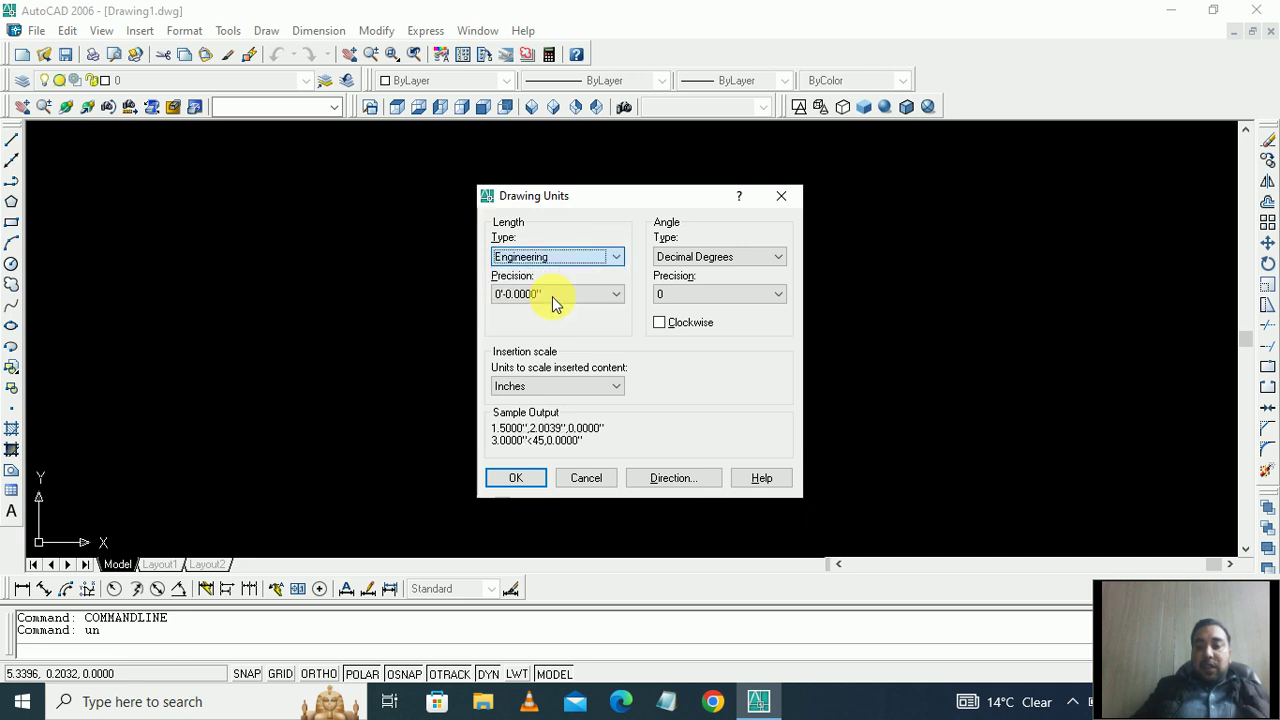
{"action": "left_click", "coordinate": [514, 295]}
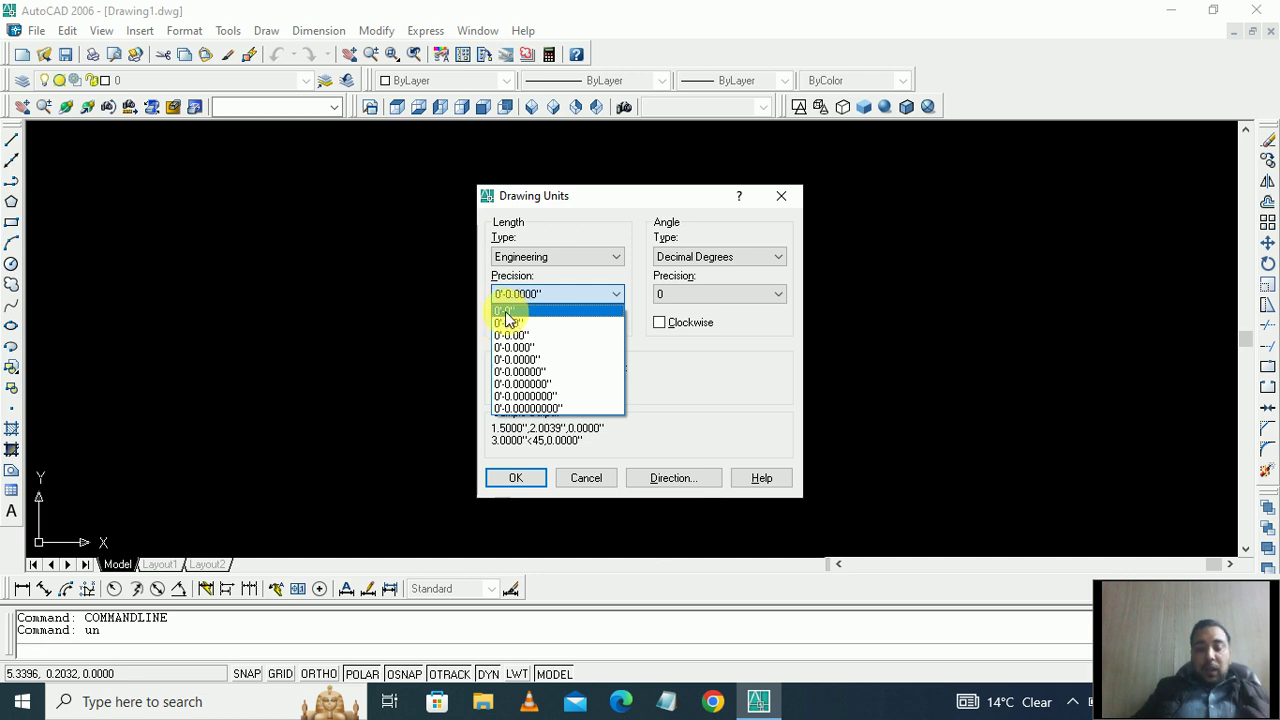
Step: Launch Microsoft Word by running winword
{"action": "key", "text": "super+r"}
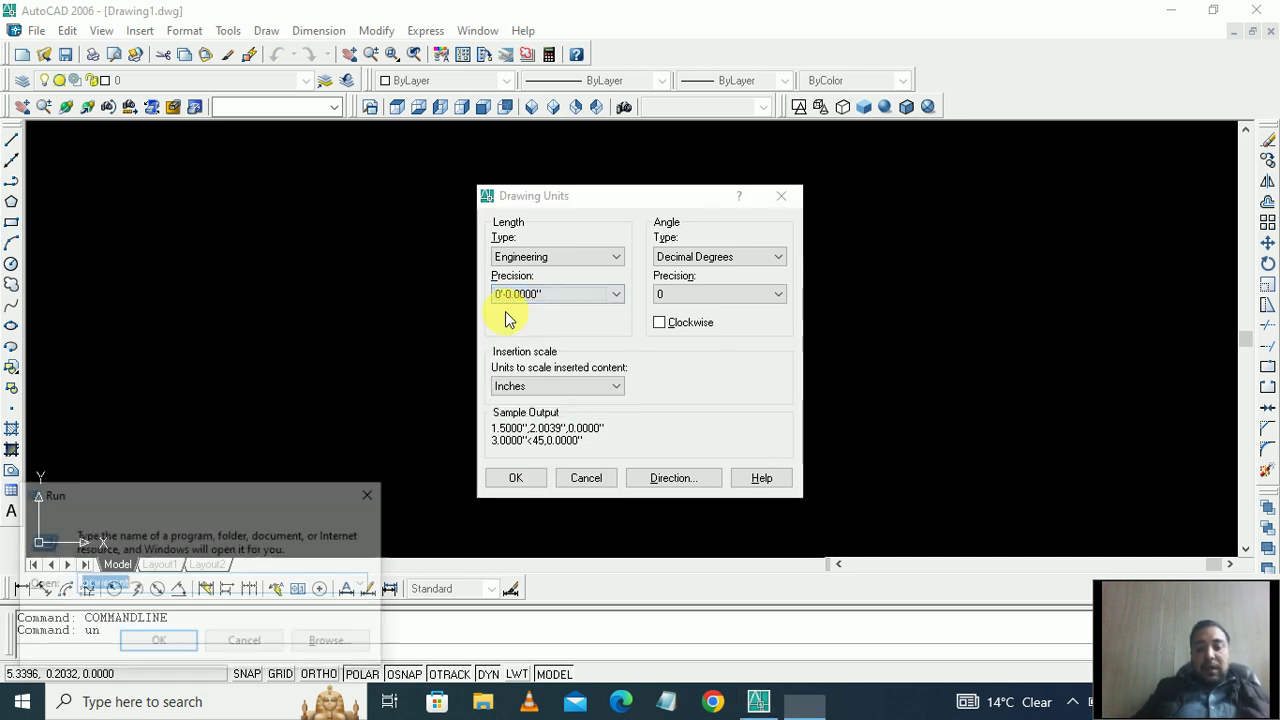
{"action": "type", "text": "winwr"}
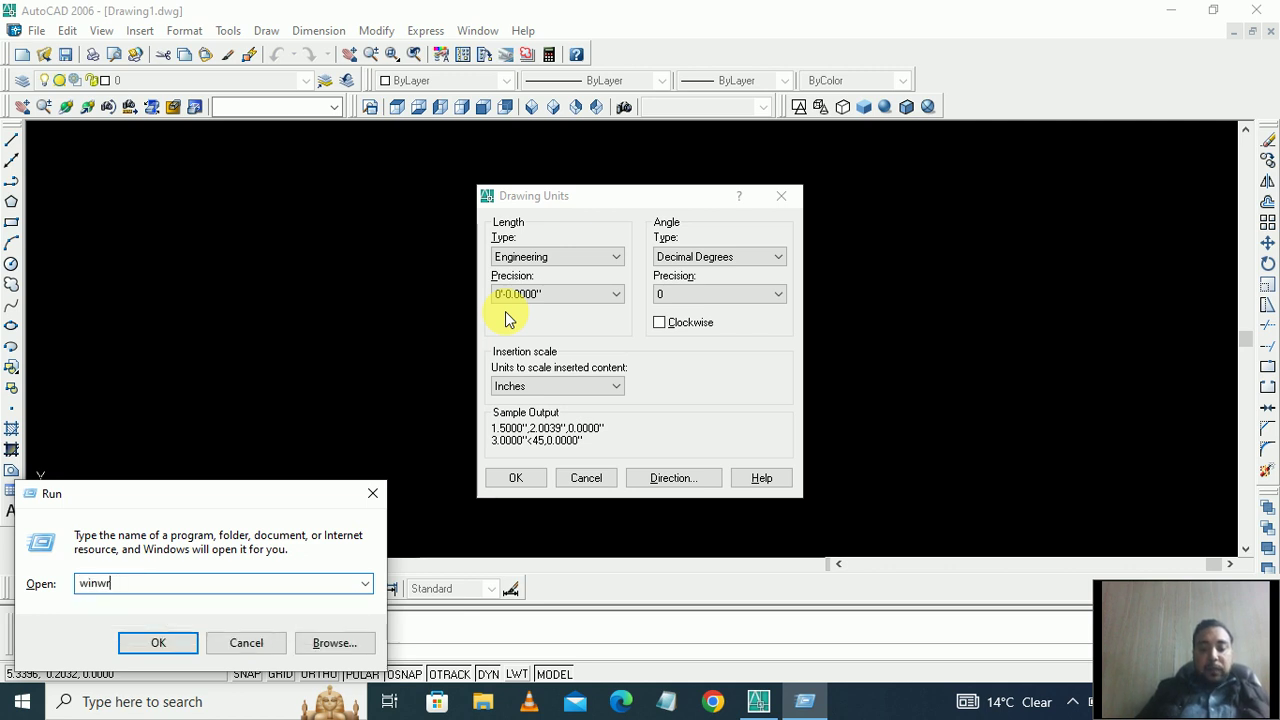
{"action": "key", "text": "BackSpace"}
{"action": "type", "text": "ord"}
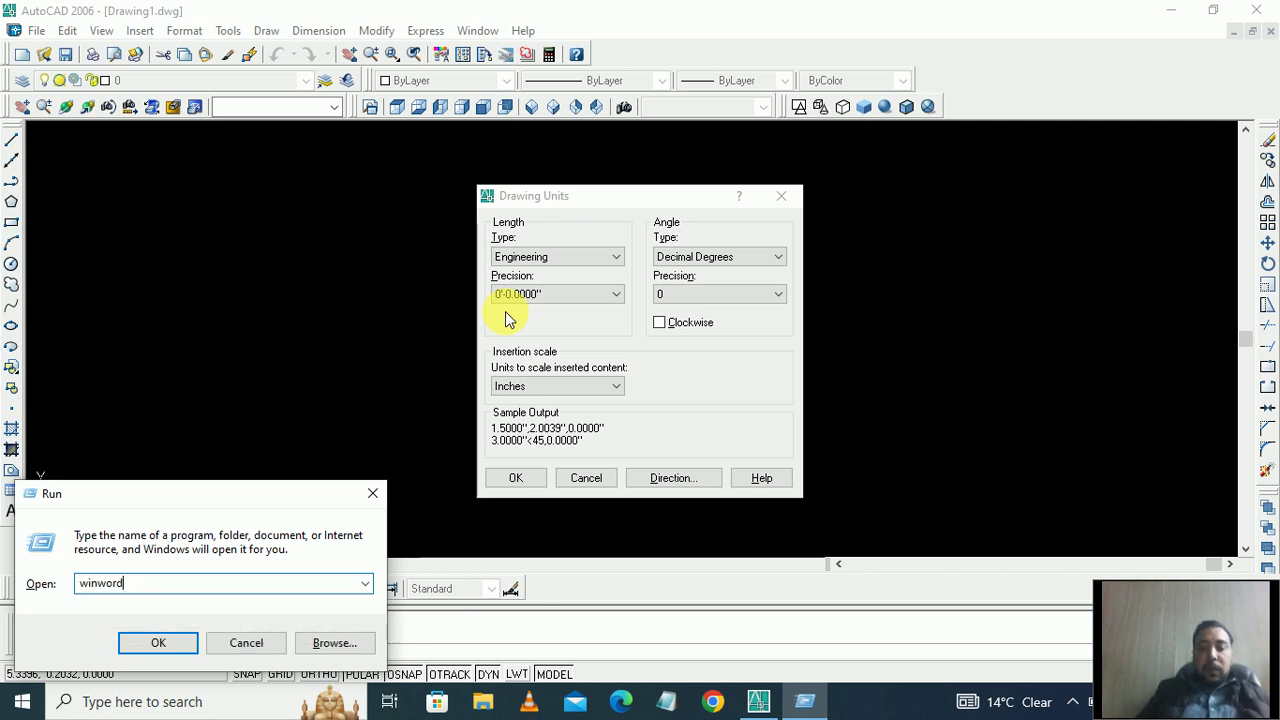
{"action": "key", "text": "Return"}
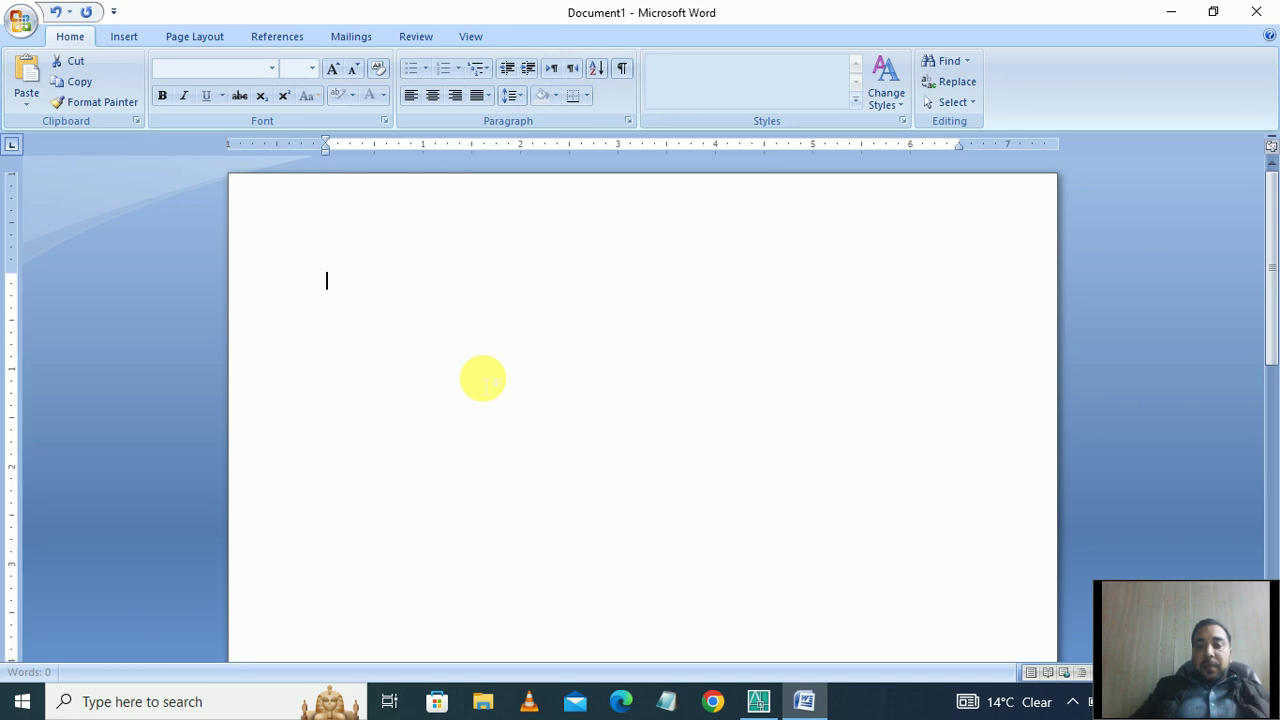
Step: Increase the font size to 28 and write 0’ 0” on the first line of the blank document
{"action": "left_click", "coordinate": [333, 68]}
{"action": "left_click", "coordinate": [333, 68]}
{"action": "left_click", "coordinate": [333, 68]}
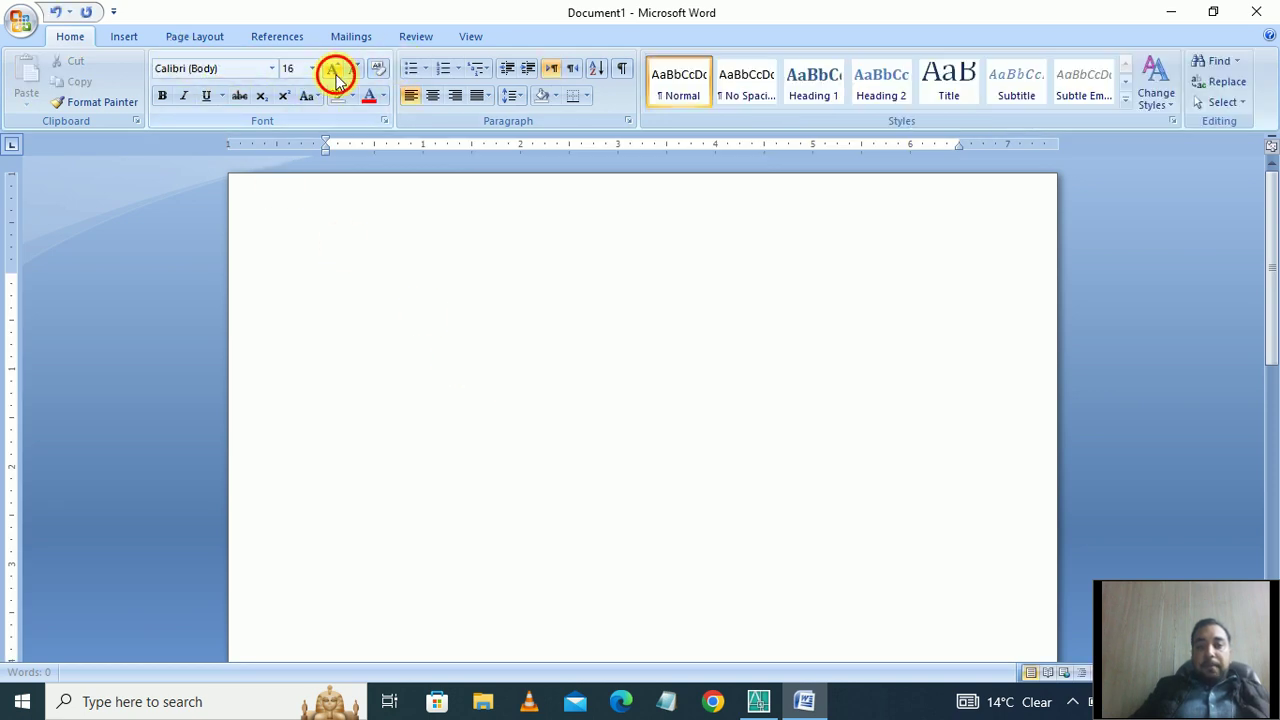
{"action": "left_click", "coordinate": [333, 68]}
{"action": "left_click", "coordinate": [333, 68]}
{"action": "left_click", "coordinate": [333, 68]}
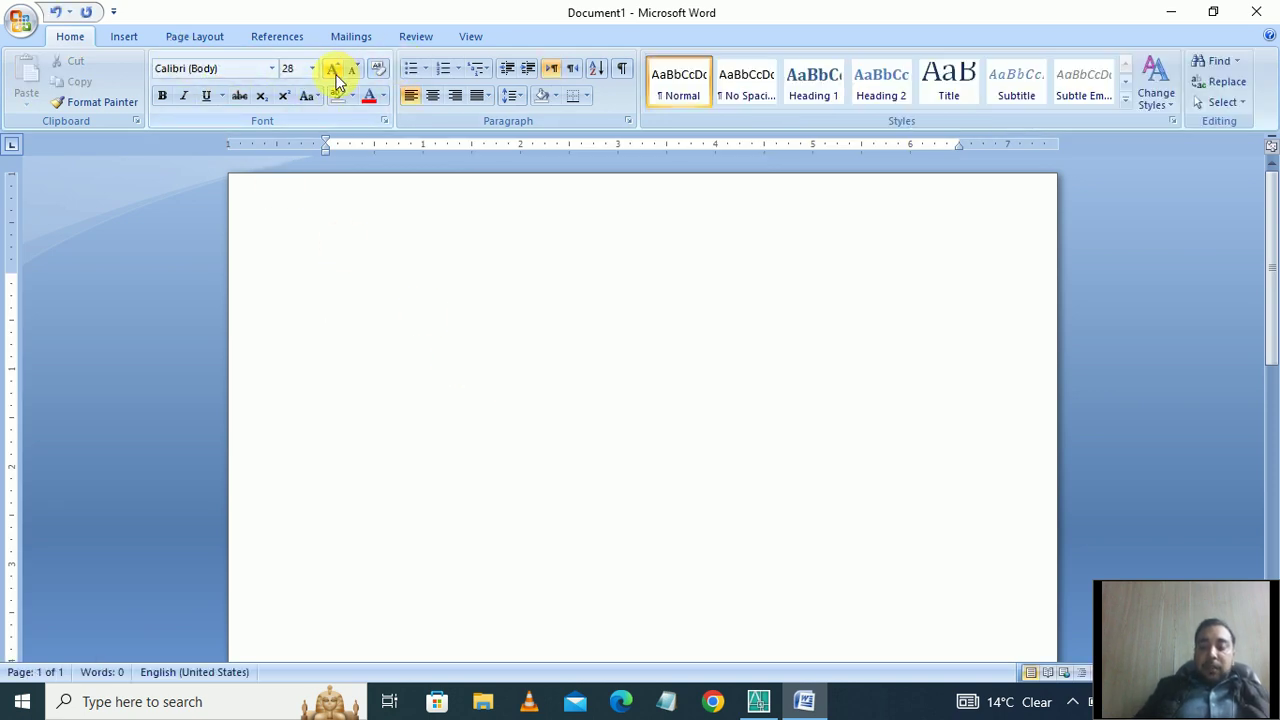
{"action": "type", "text": "o"}
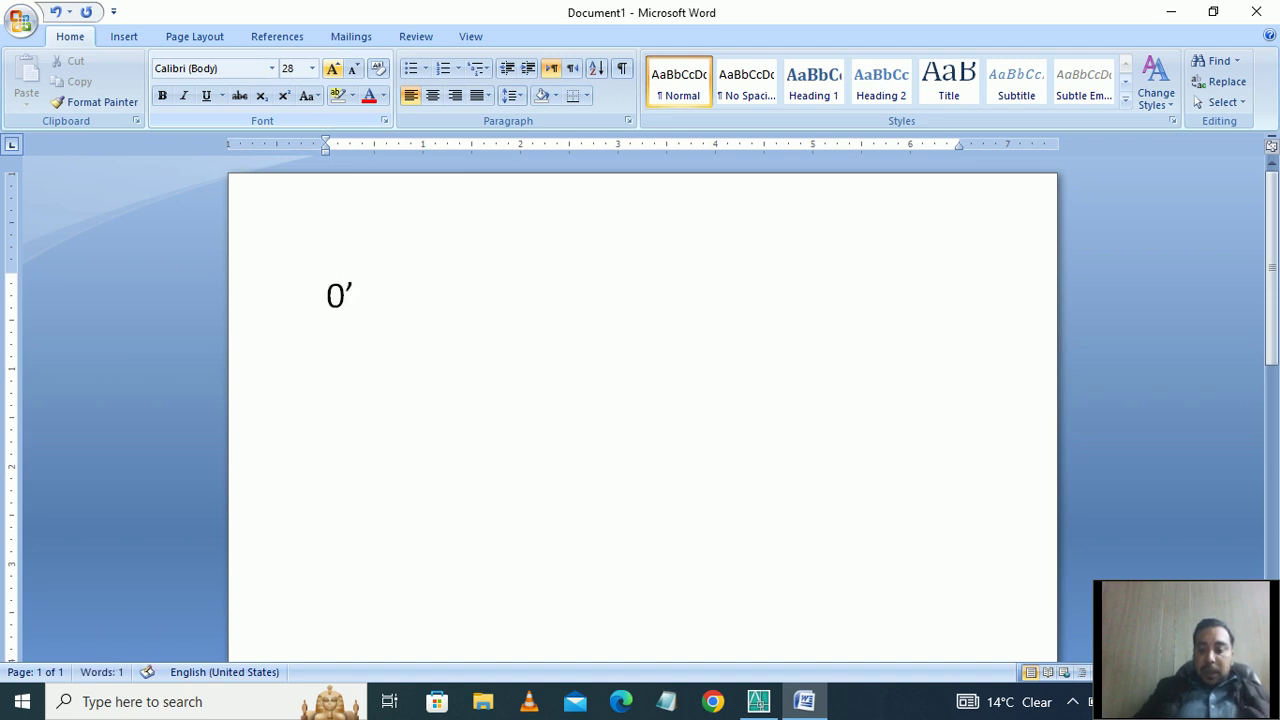
{"action": "type", "text": "' 0"}
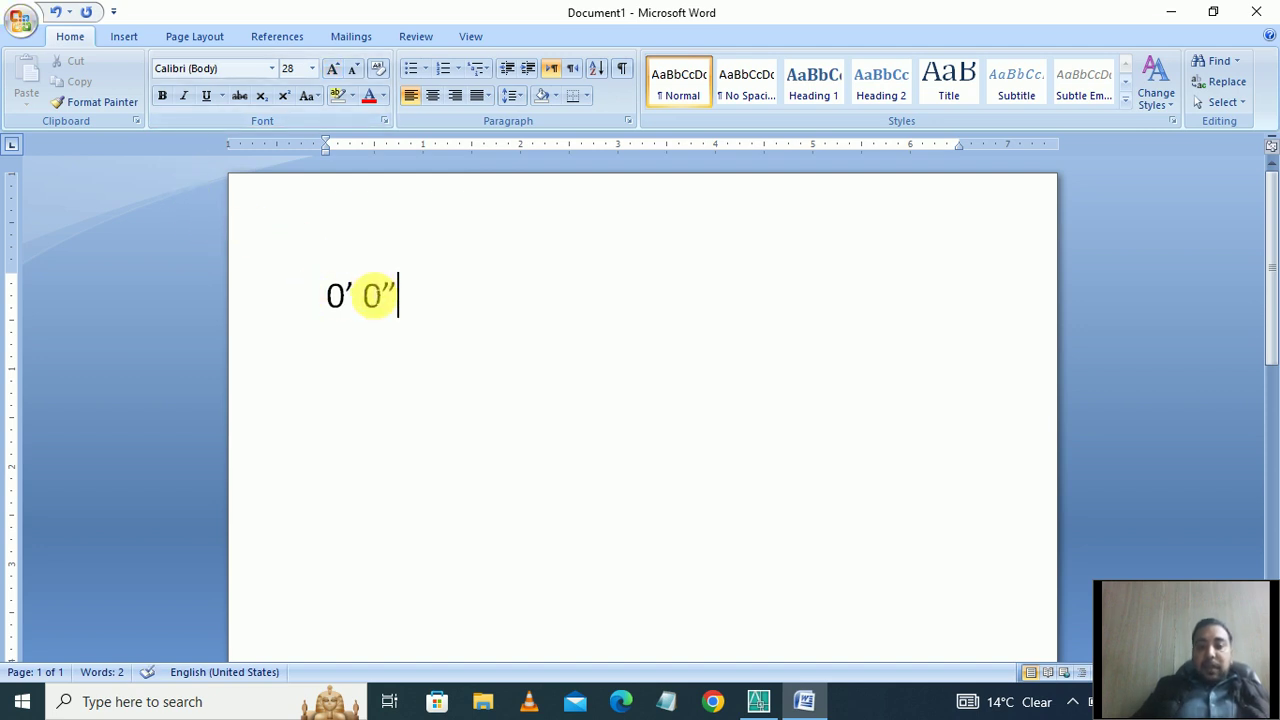
Step: Highlight the foot mark and the inch mark in 0’ 0” one after the other, and clear the selection
{"action": "left_click_drag", "start_coordinate": [355, 295], "coordinate": [341, 296]}
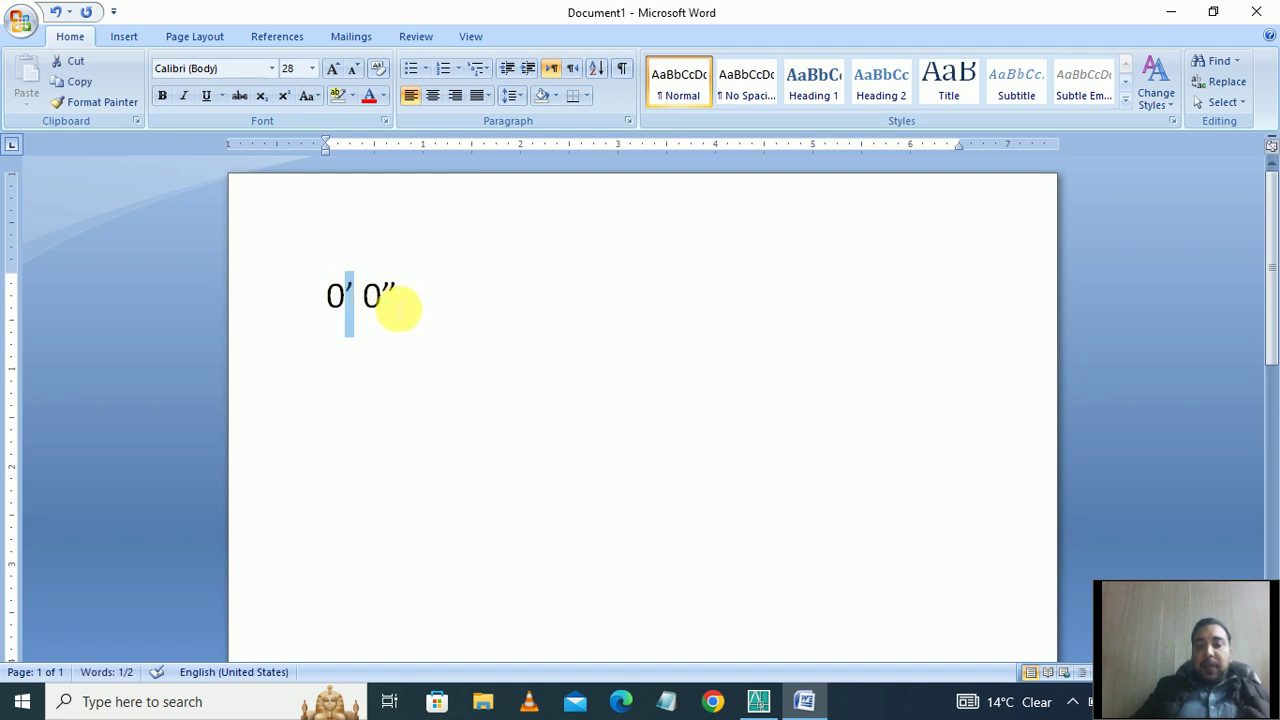
{"action": "left_click_drag", "start_coordinate": [400, 295], "coordinate": [372, 296]}
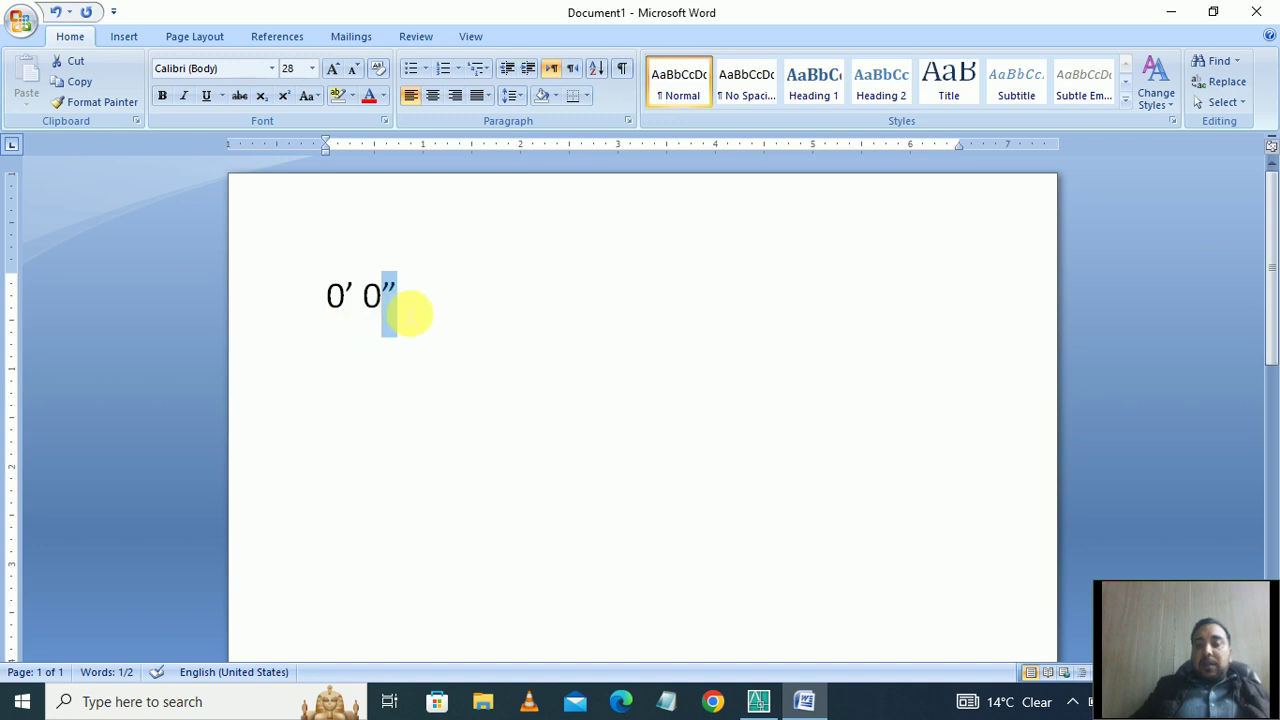
{"action": "left_click", "coordinate": [410, 311]}
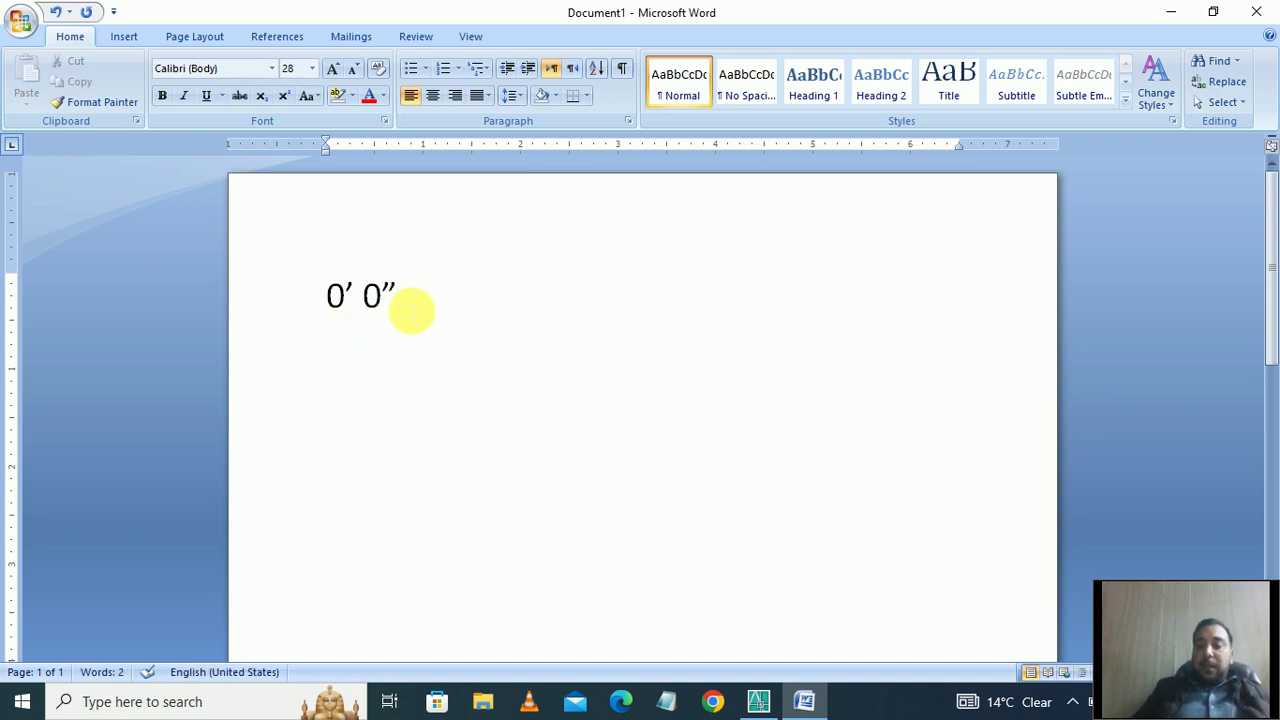
Step: Write 12’ 6” on a new line and highlight its feet and inches values
{"action": "key", "text": "Return"}
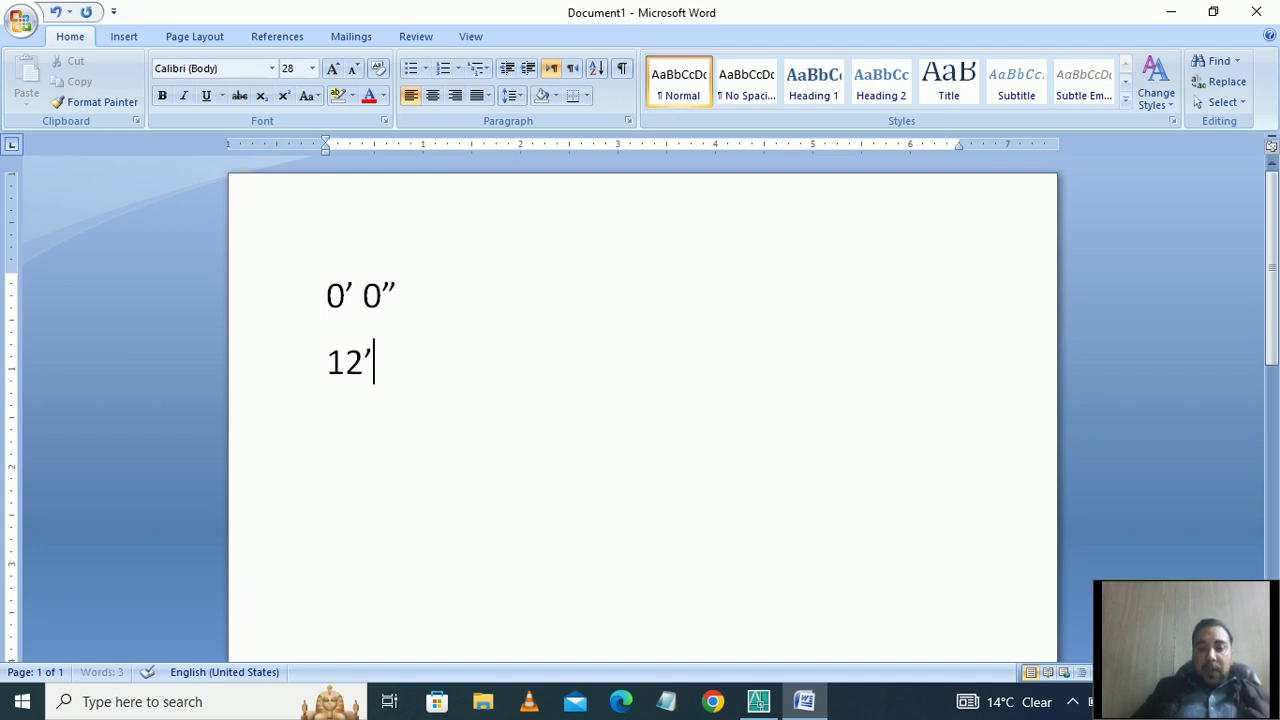
{"action": "type", "text": "6\""}
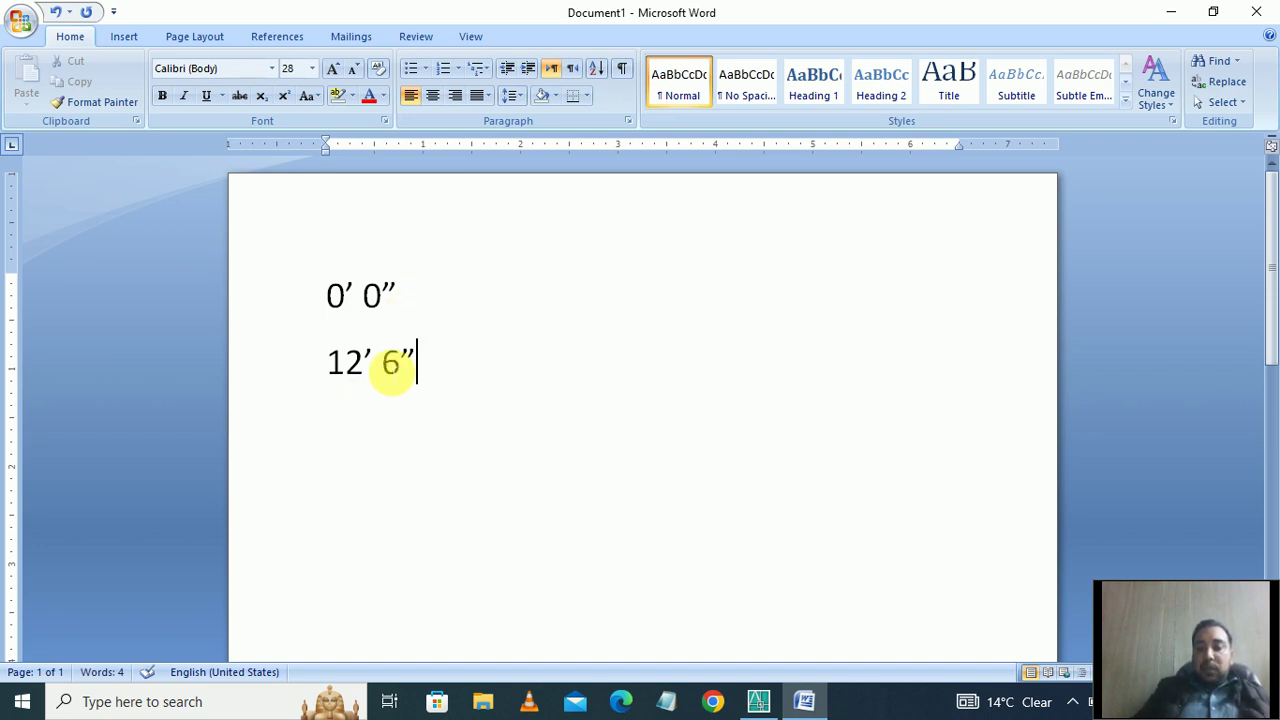
{"action": "left_click_drag", "start_coordinate": [374, 366], "coordinate": [320, 380]}
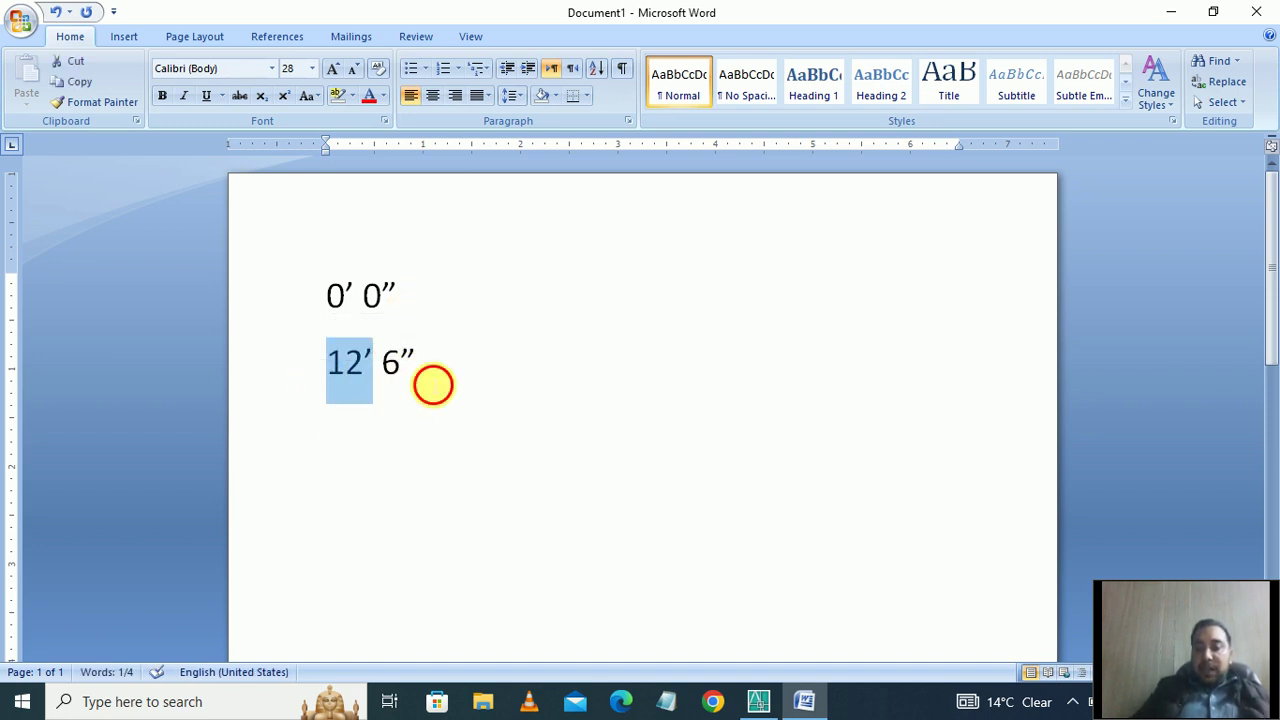
{"action": "left_click_drag", "start_coordinate": [431, 380], "coordinate": [380, 389]}
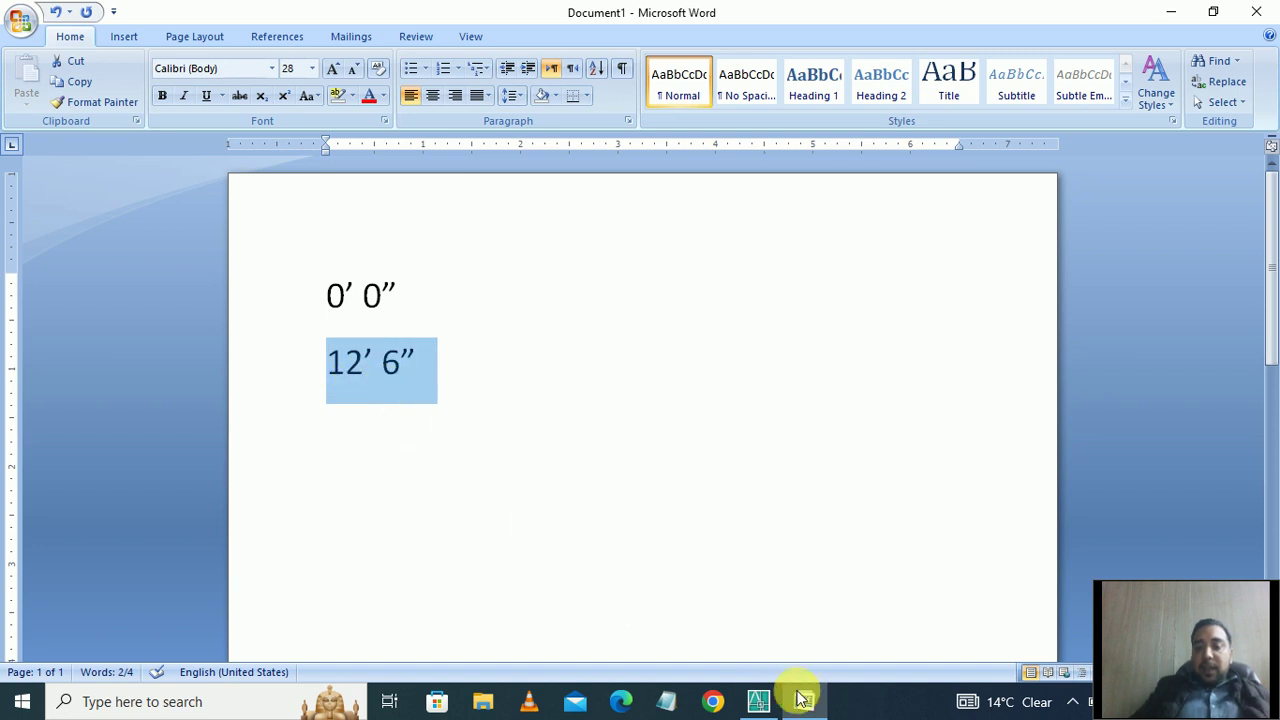
Step: Switch back to AutoCAD and set the length precision to 0'-0" in the Drawing Units settings
{"action": "left_click", "coordinate": [758, 701]}
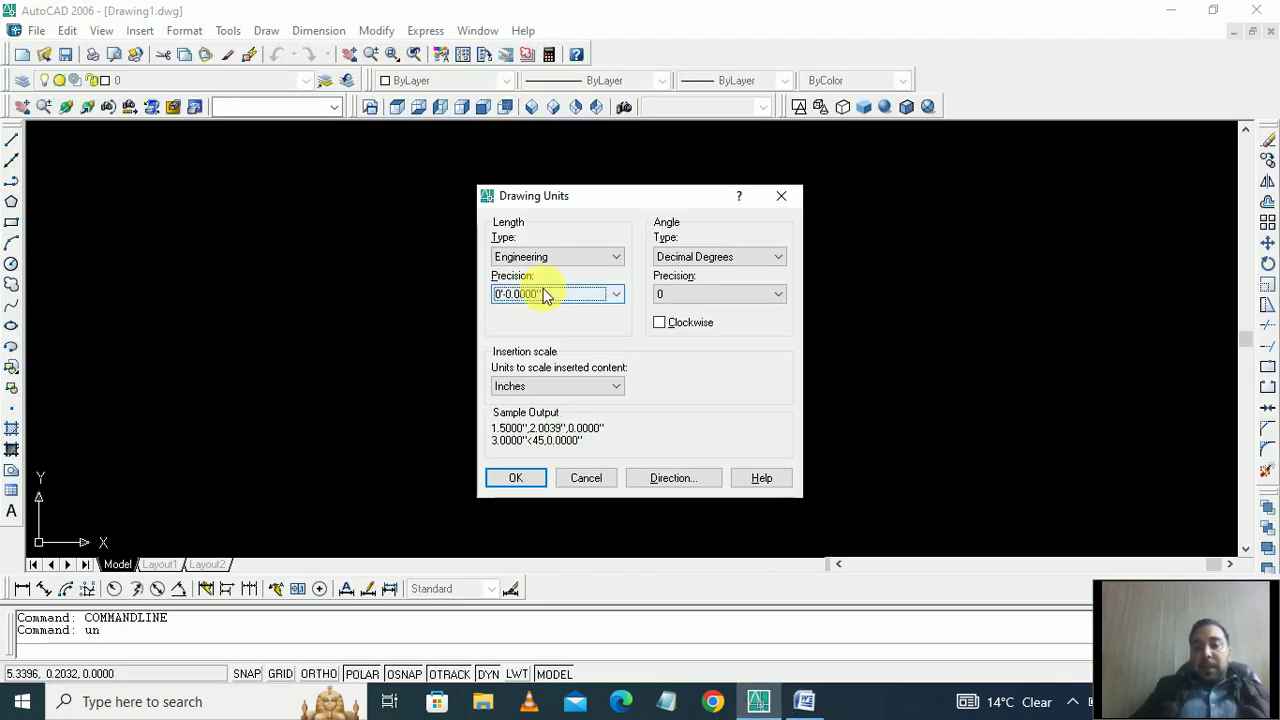
{"action": "left_click", "coordinate": [530, 294]}
{"action": "left_click", "coordinate": [512, 308]}
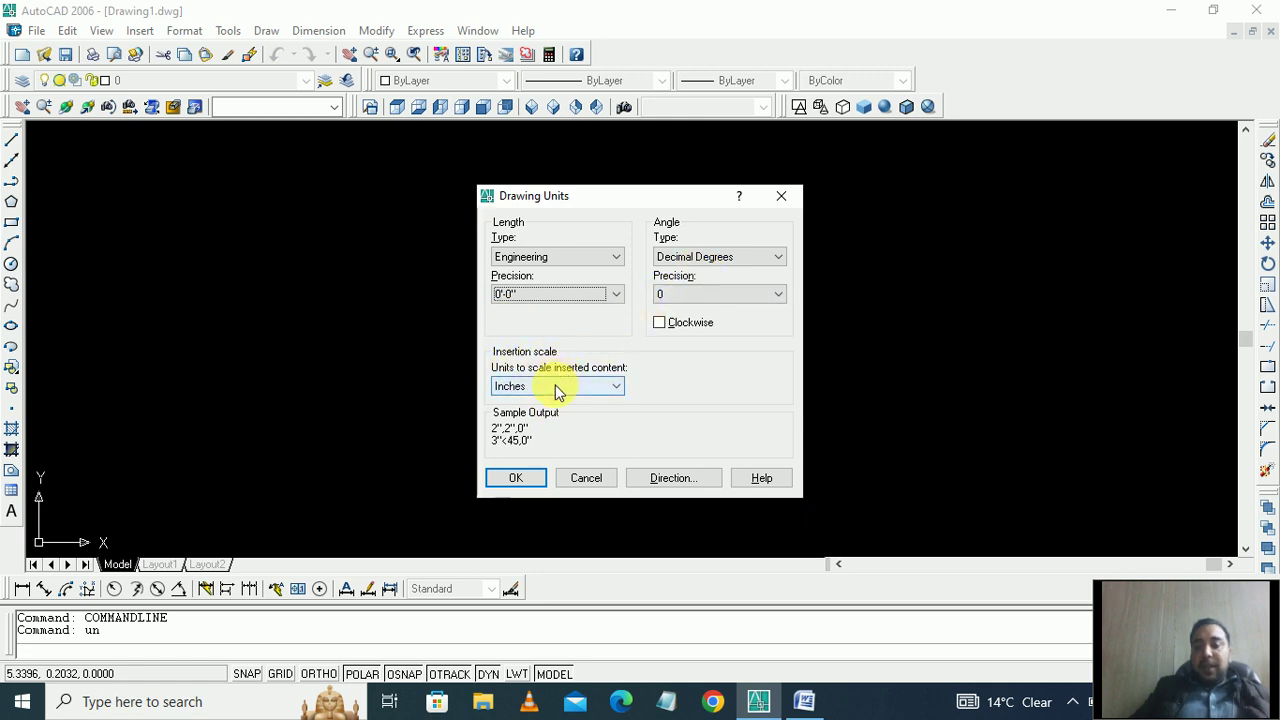
Step: Set the angle type to Deg/Min/Sec and apply the drawing units
{"action": "left_click", "coordinate": [667, 260]}
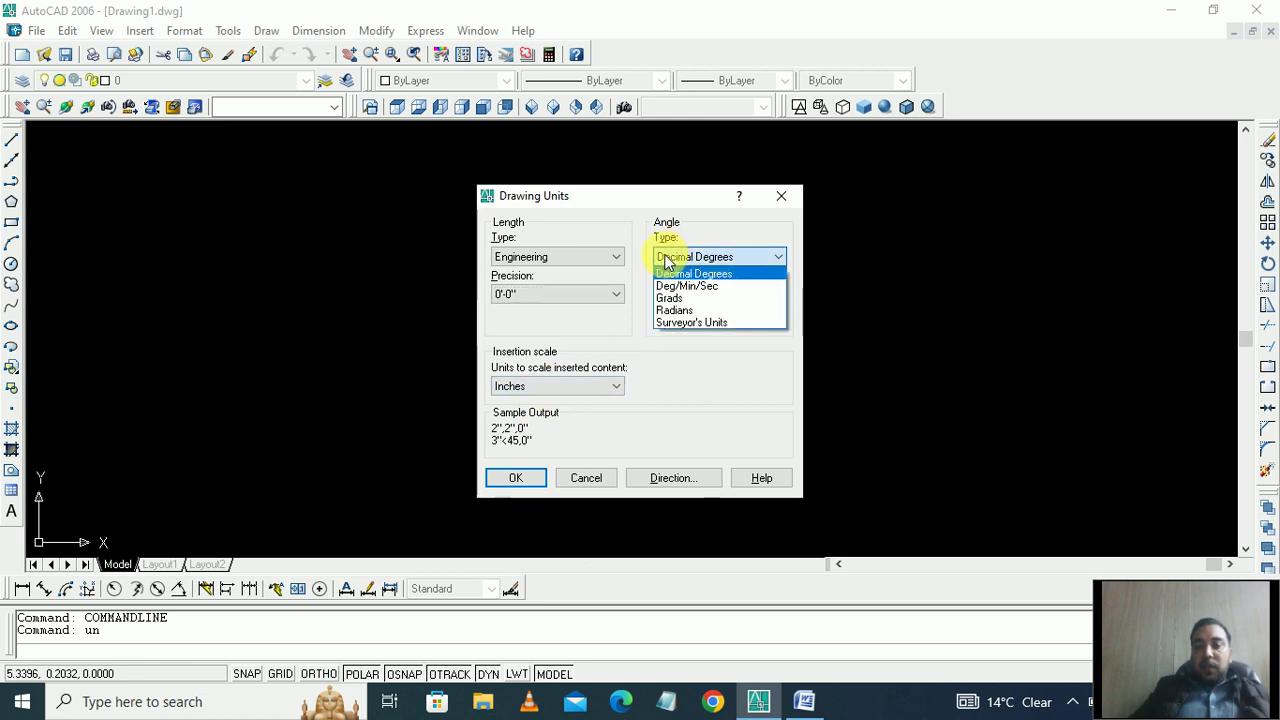
{"action": "left_click", "coordinate": [666, 289]}
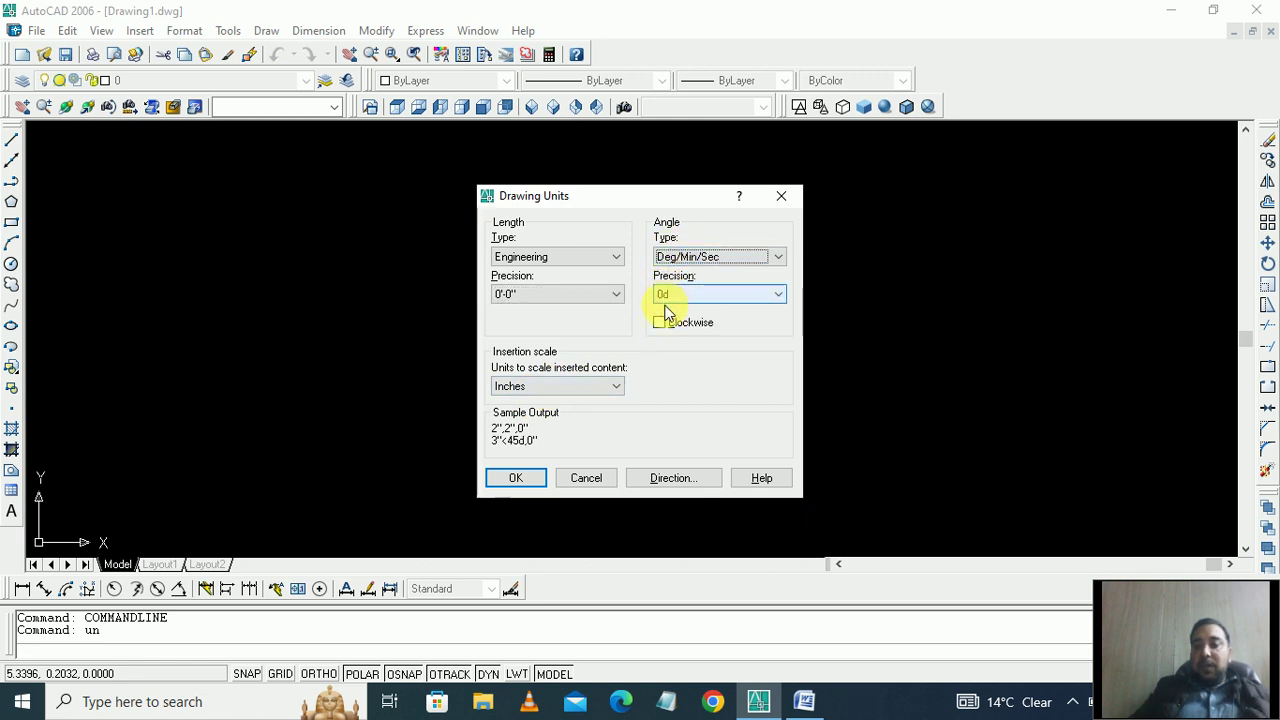
{"action": "left_click", "coordinate": [516, 479]}
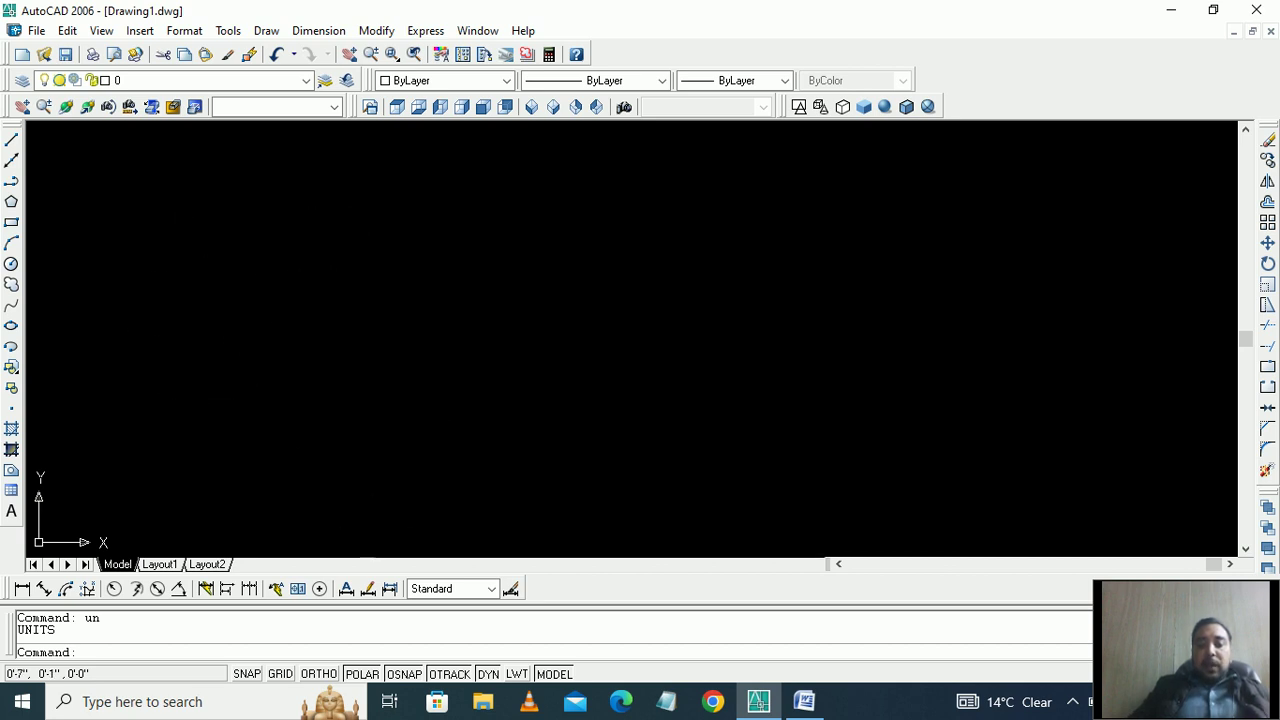
Step: Draw a self-crossing zigzag of seven connected line segments across the drawing area with the Line command
{"action": "left_click", "coordinate": [10, 148]}
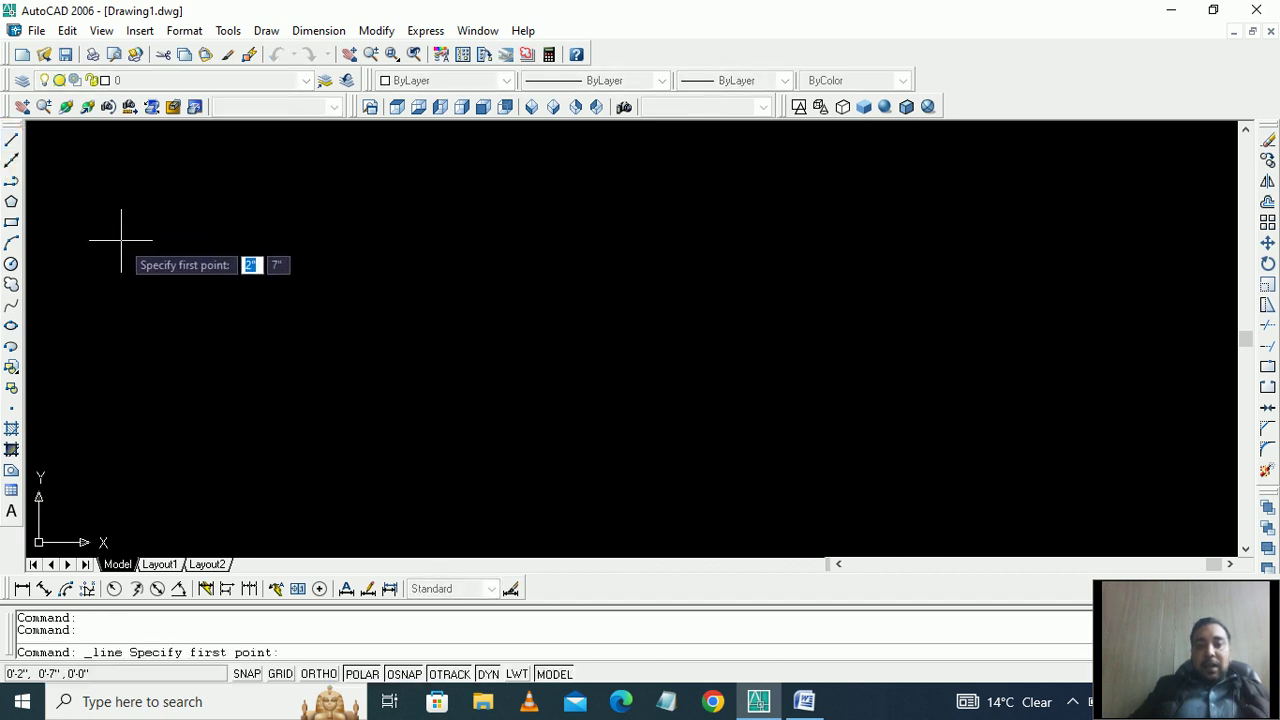
{"action": "left_click", "coordinate": [135, 343]}
{"action": "left_click", "coordinate": [333, 228]}
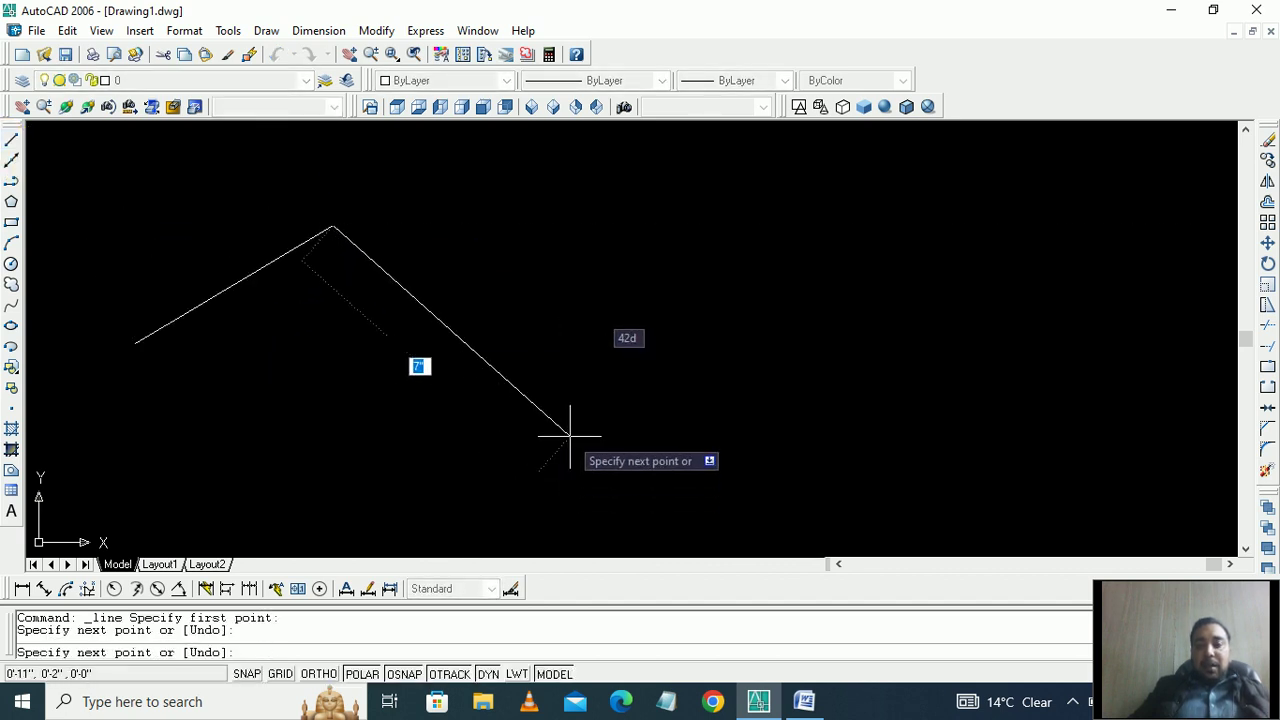
{"action": "left_click", "coordinate": [570, 434]}
{"action": "left_click", "coordinate": [828, 241]}
{"action": "left_click", "coordinate": [913, 427]}
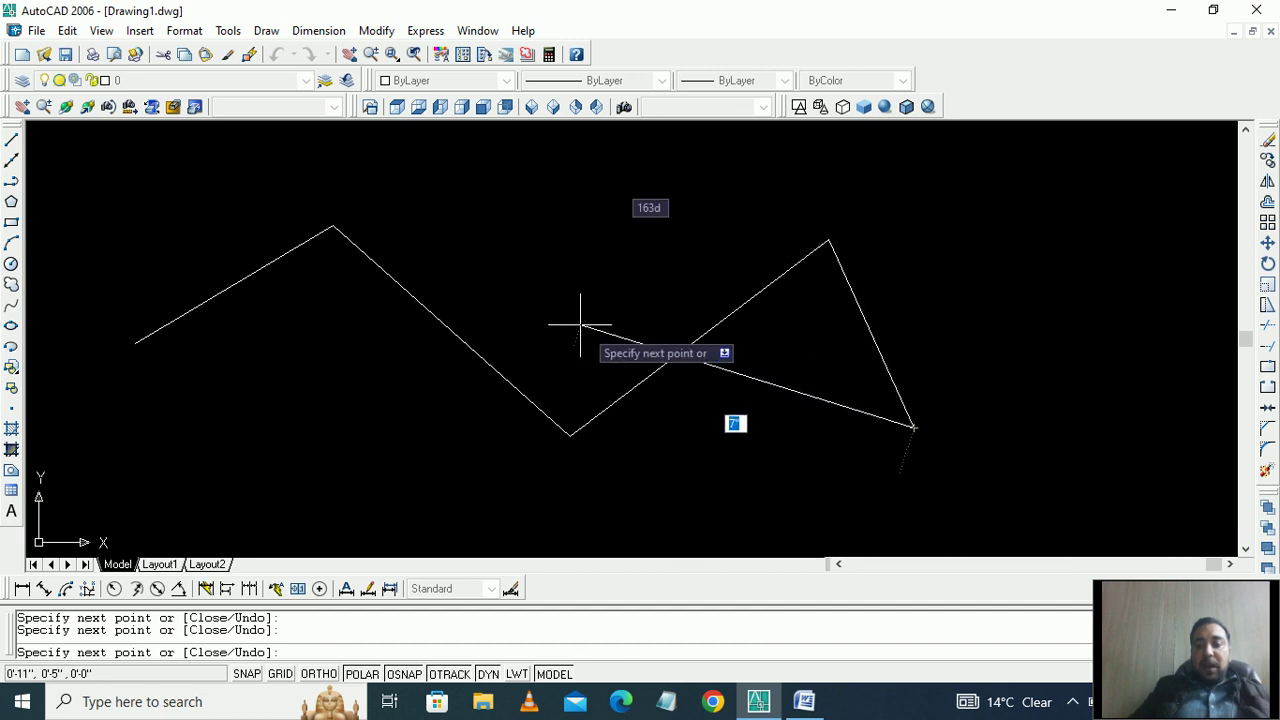
{"action": "left_click", "coordinate": [547, 302]}
{"action": "left_click", "coordinate": [300, 380]}
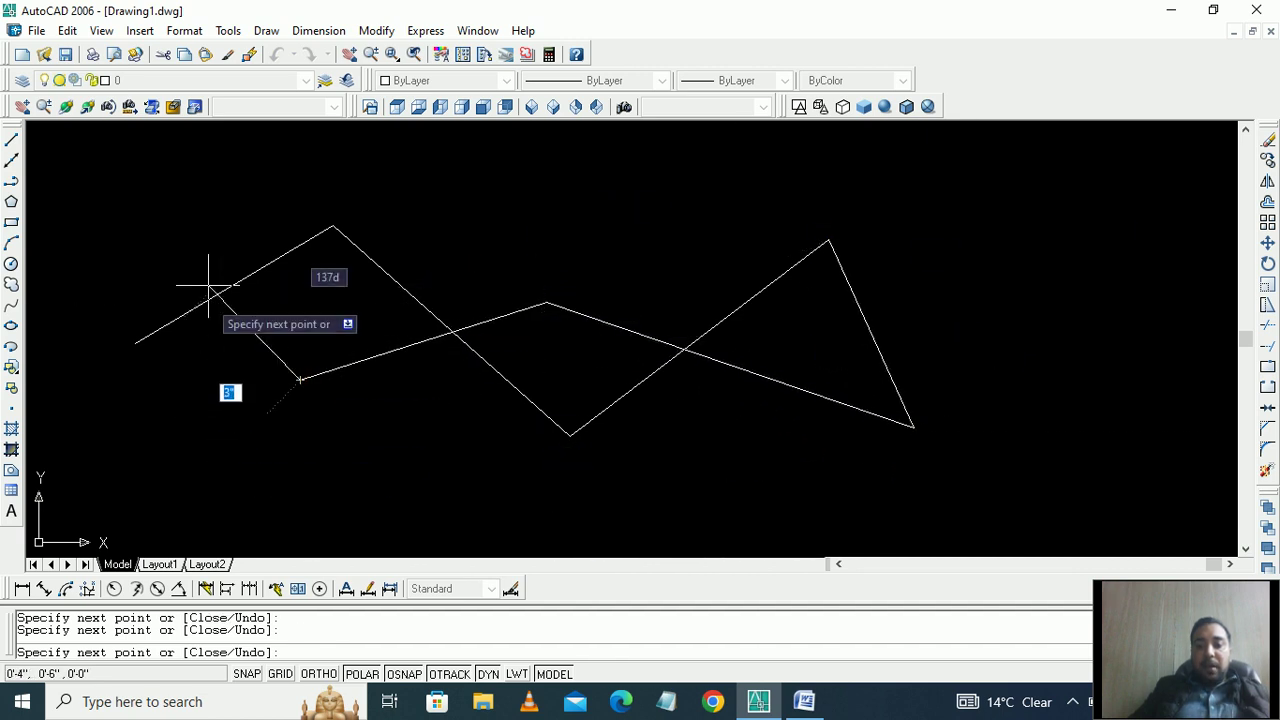
{"action": "left_click", "coordinate": [199, 220]}
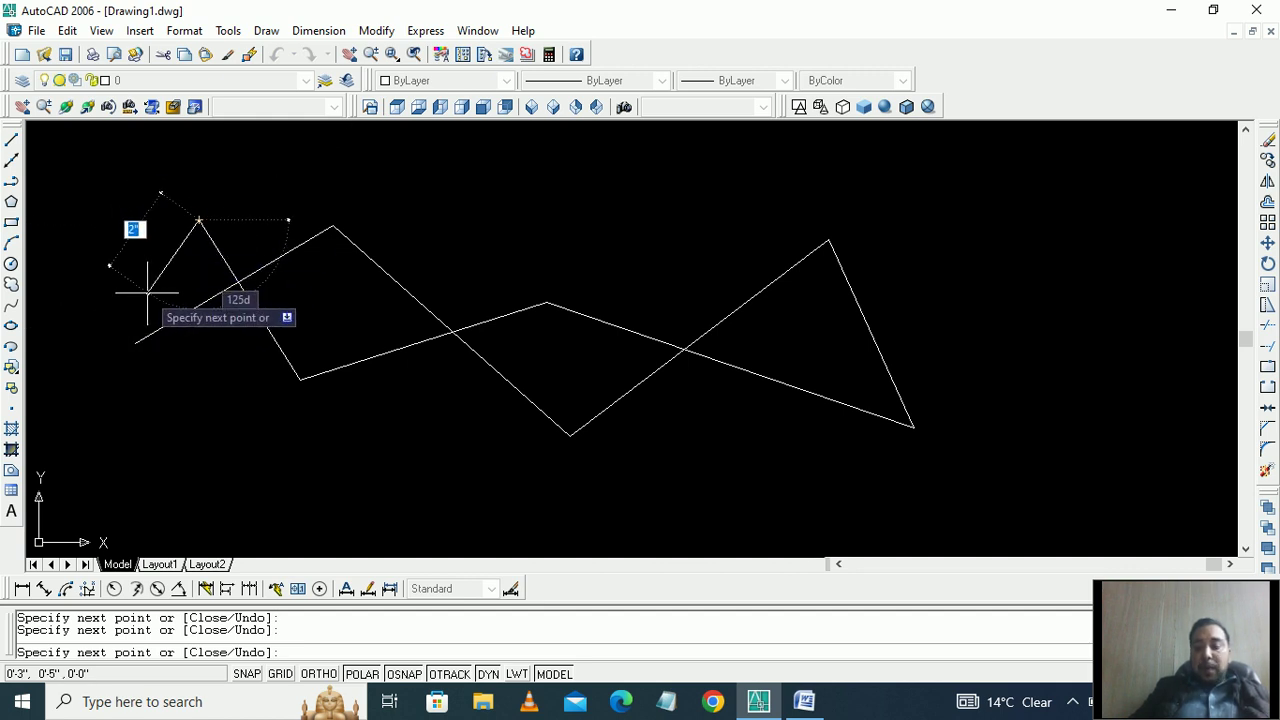
{"action": "key", "text": "Return"}
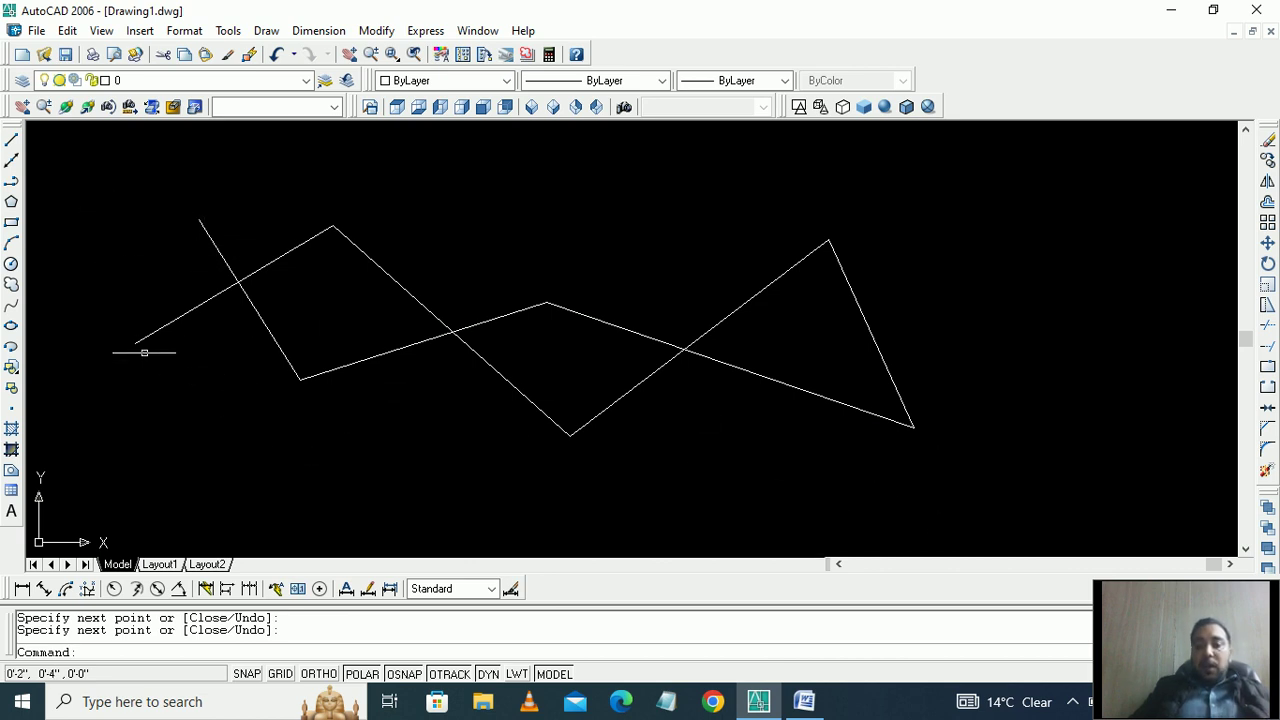
Step: Select the left part of the zigzag with a window selection, and add the remaining segments with a crossing selection
{"action": "left_click", "coordinate": [120, 164]}
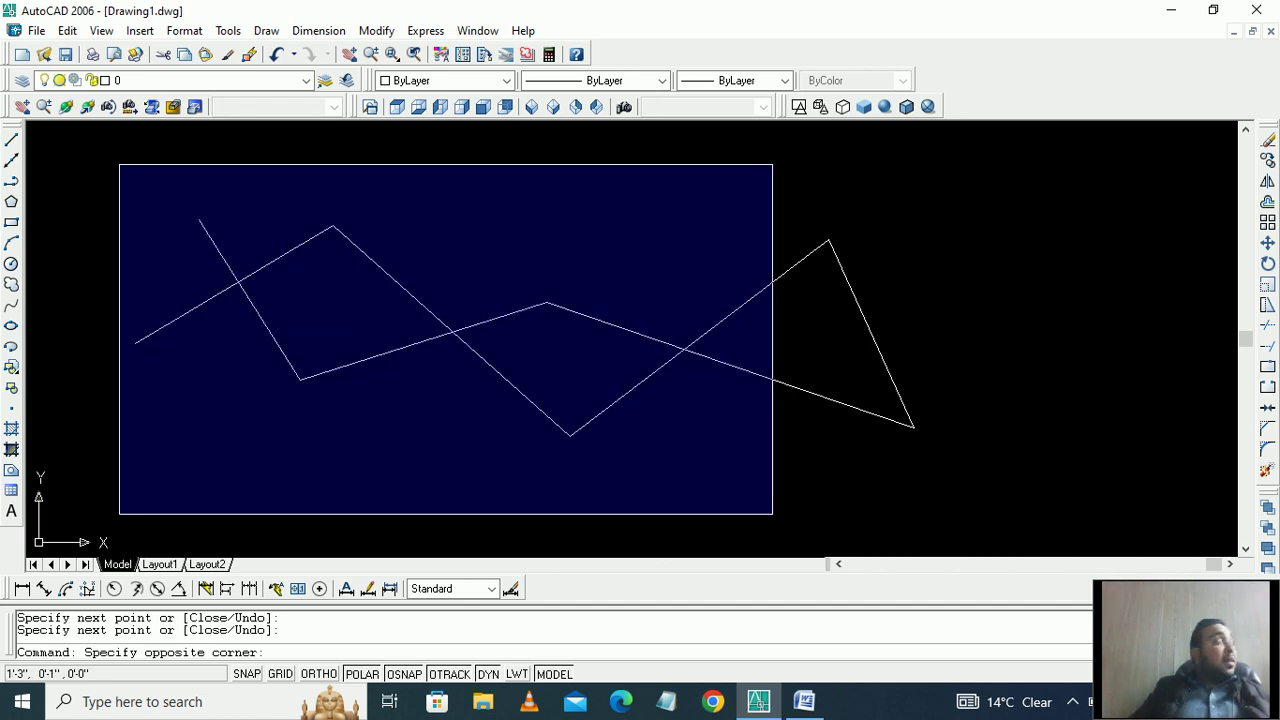
{"action": "left_click", "coordinate": [772, 514]}
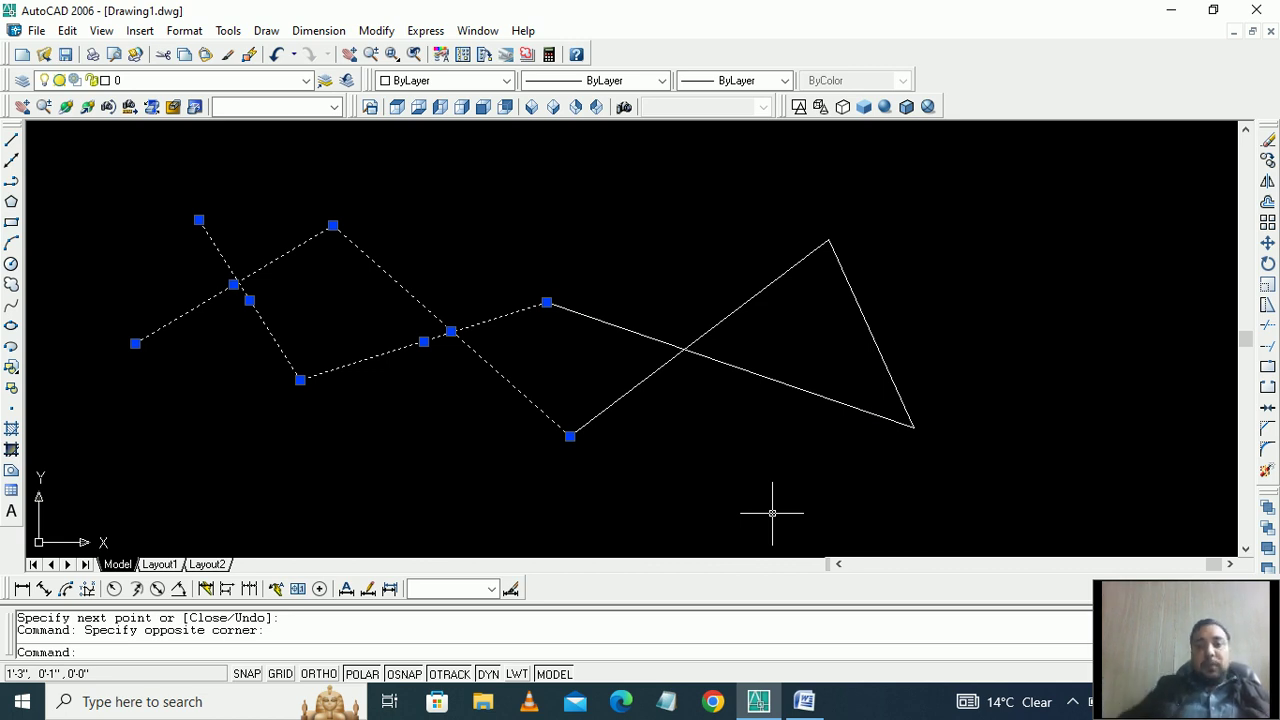
{"action": "left_click", "coordinate": [949, 482]}
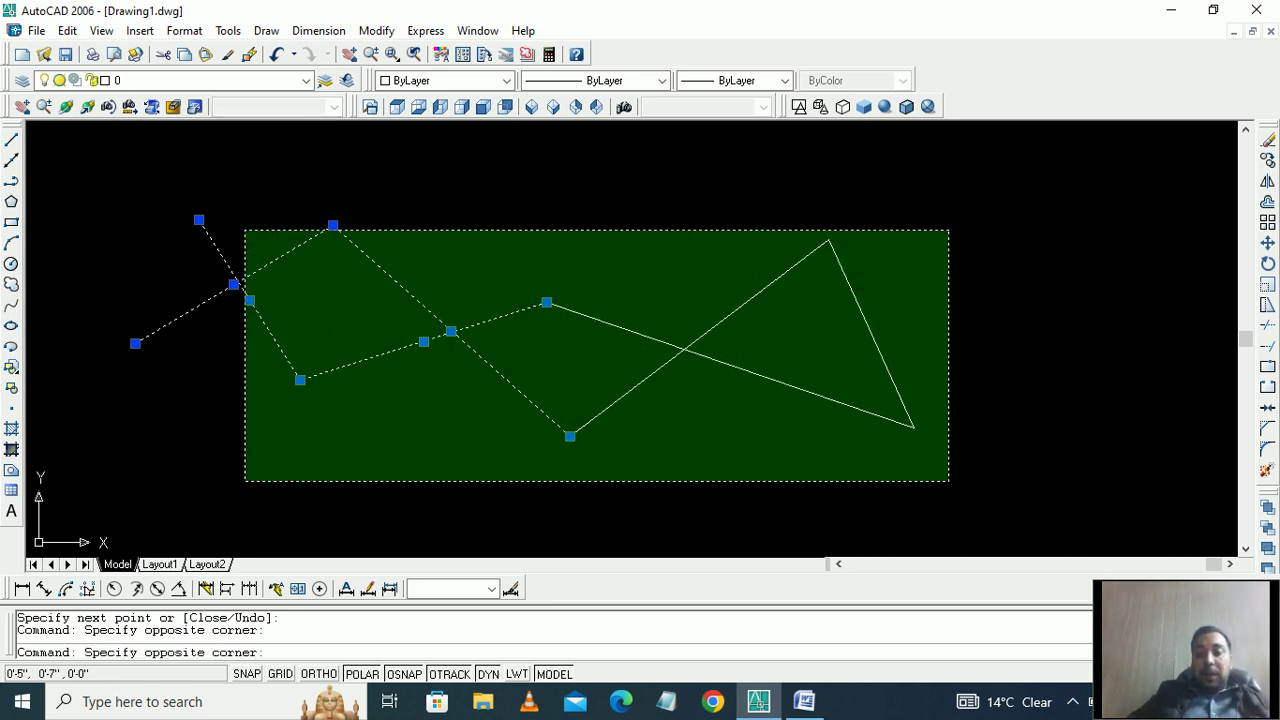
{"action": "left_click", "coordinate": [137, 188]}
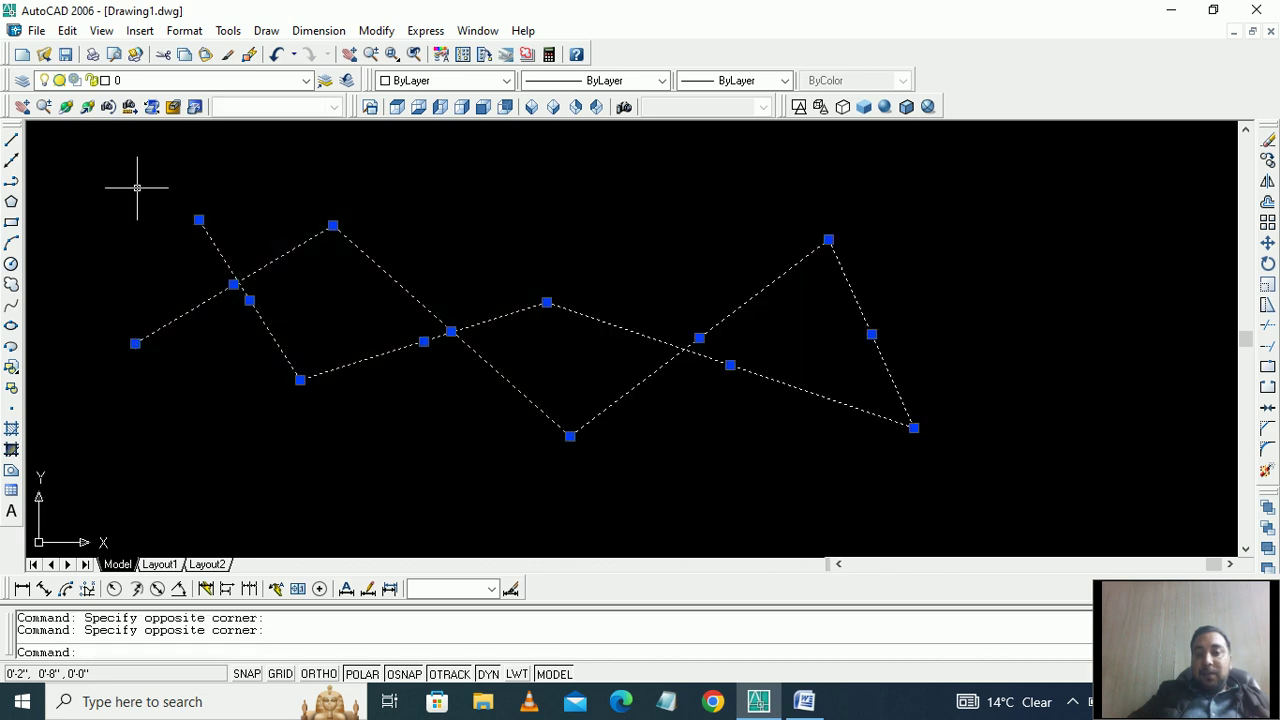
{"action": "left_click", "coordinate": [805, 524]}
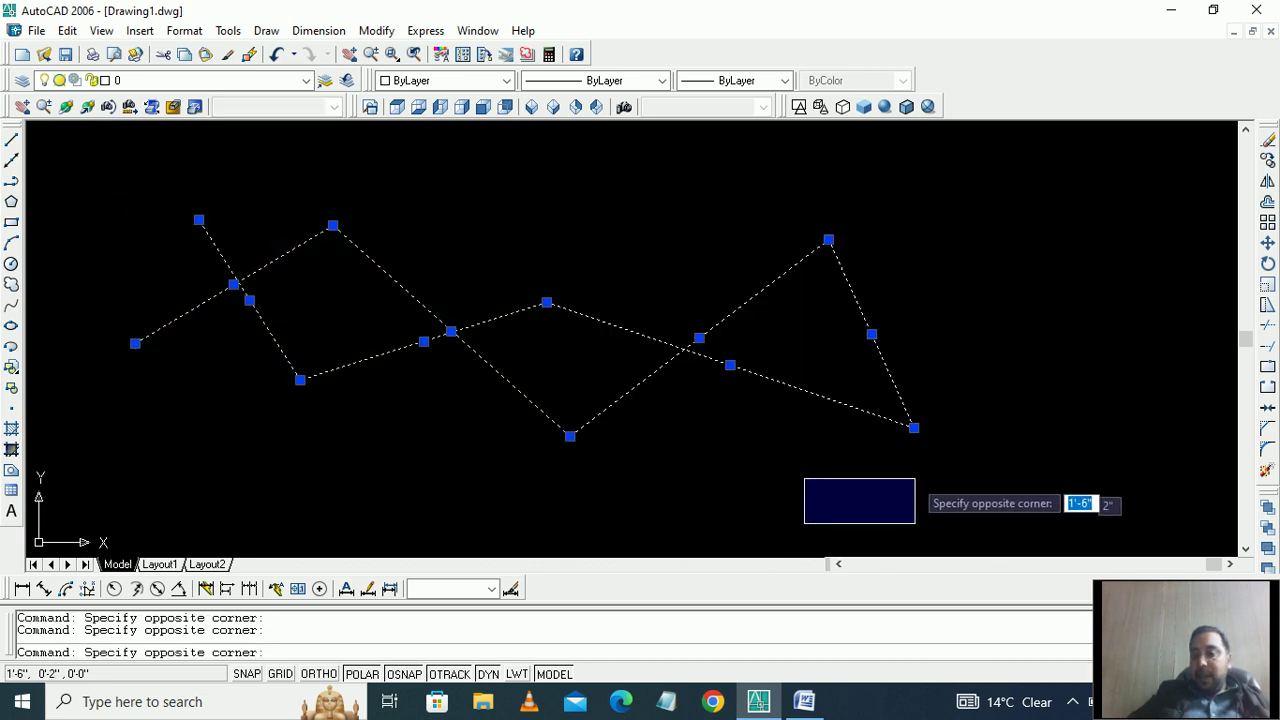
{"action": "left_click", "coordinate": [1025, 458]}
{"action": "left_click", "coordinate": [1025, 458]}
{"action": "key", "text": "Escape"}
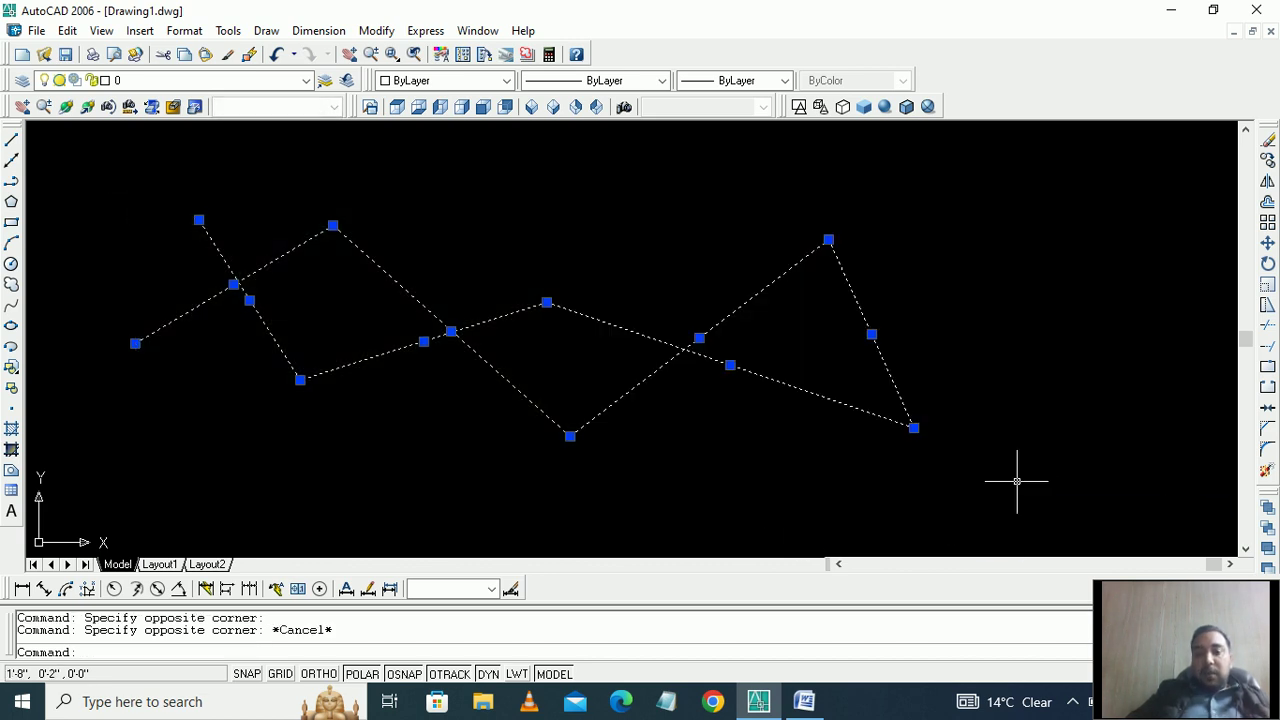
Step: Make a crossing selection over the zigzag and erase all seven of its line segments
{"action": "left_click", "coordinate": [963, 485]}
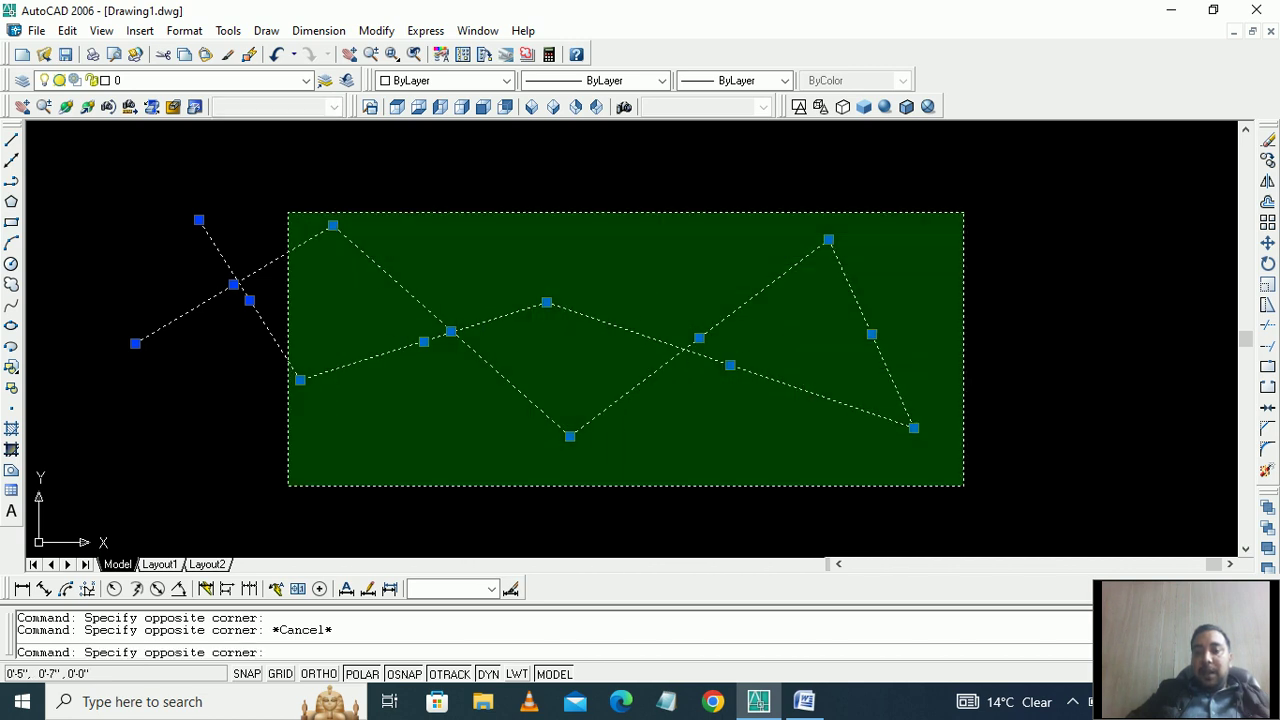
{"action": "left_click", "coordinate": [288, 212]}
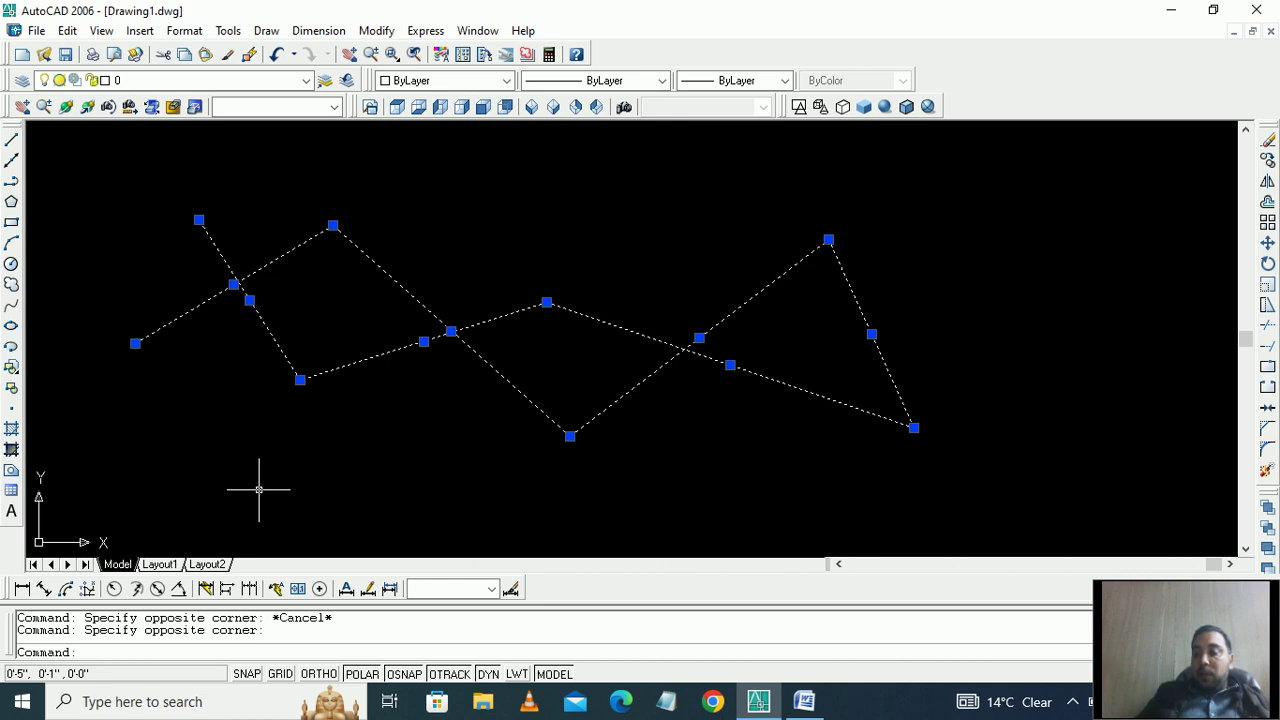
{"action": "key", "text": "Delete"}
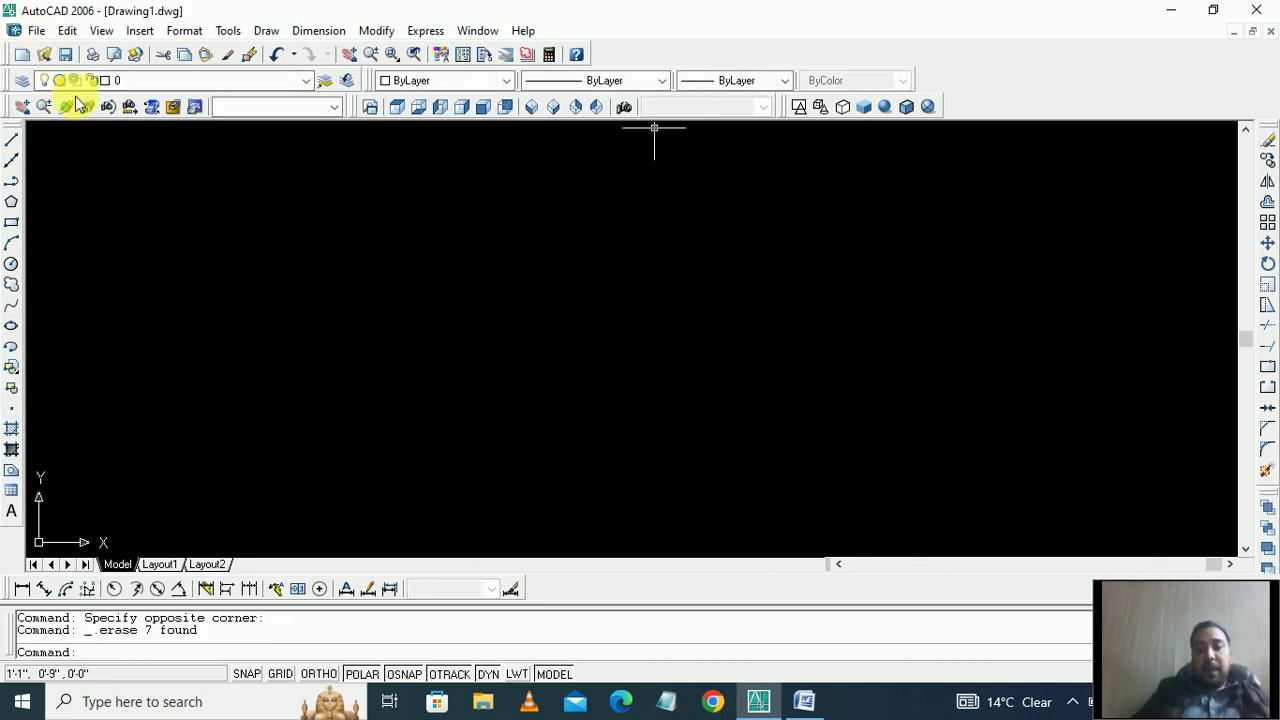
Step: Draw a closed four-sided outline about 7" wide with the Line command, finishing at the starting endpoint
{"action": "left_click", "coordinate": [11, 140]}
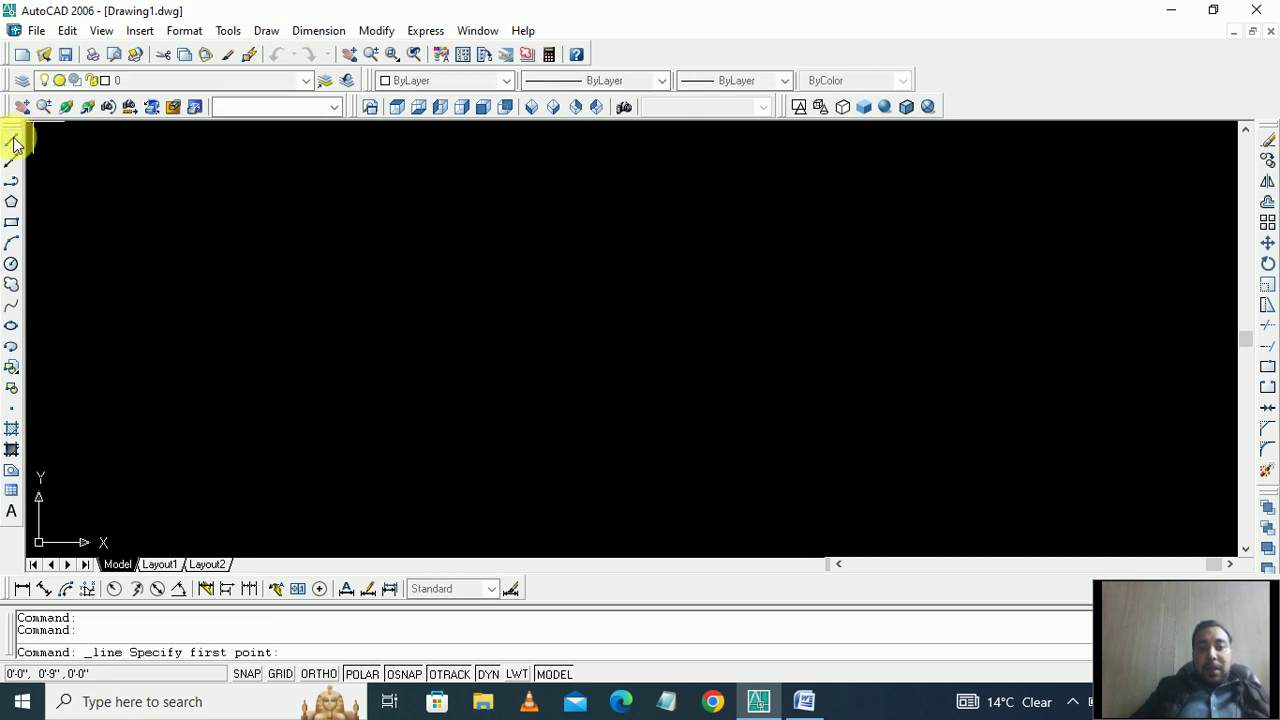
{"action": "left_click", "coordinate": [217, 419]}
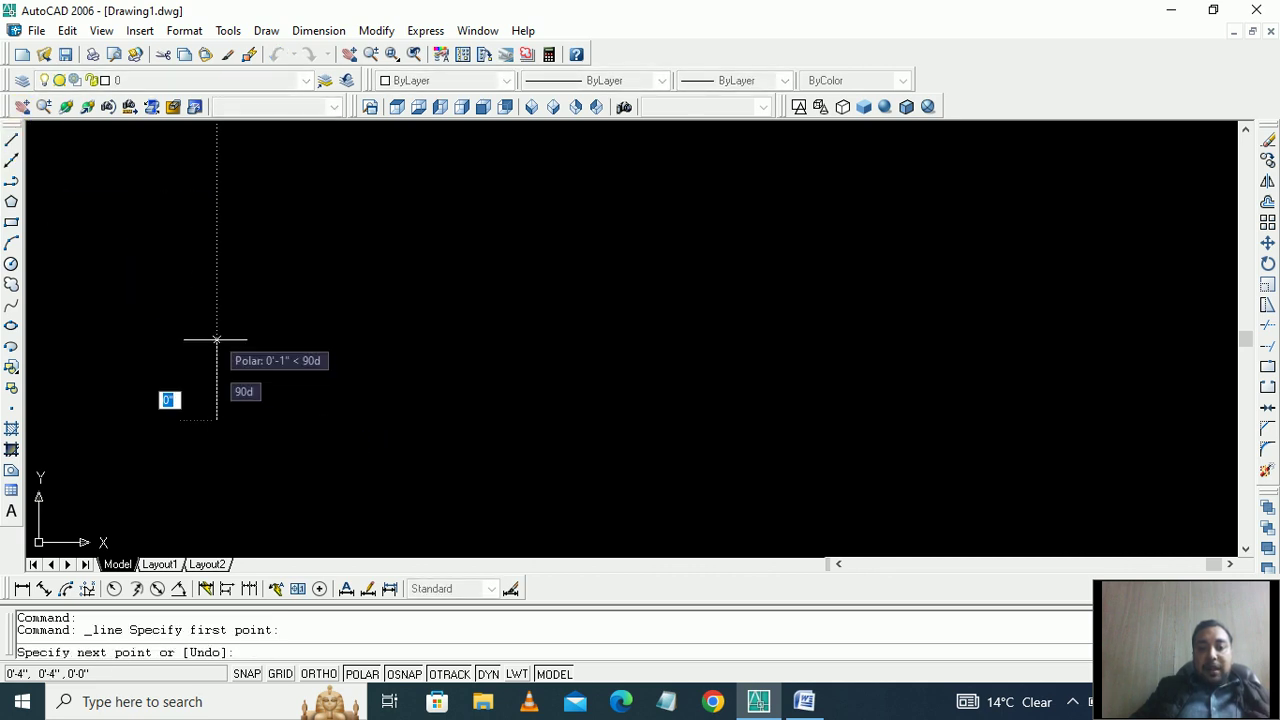
{"action": "left_click", "coordinate": [217, 272]}
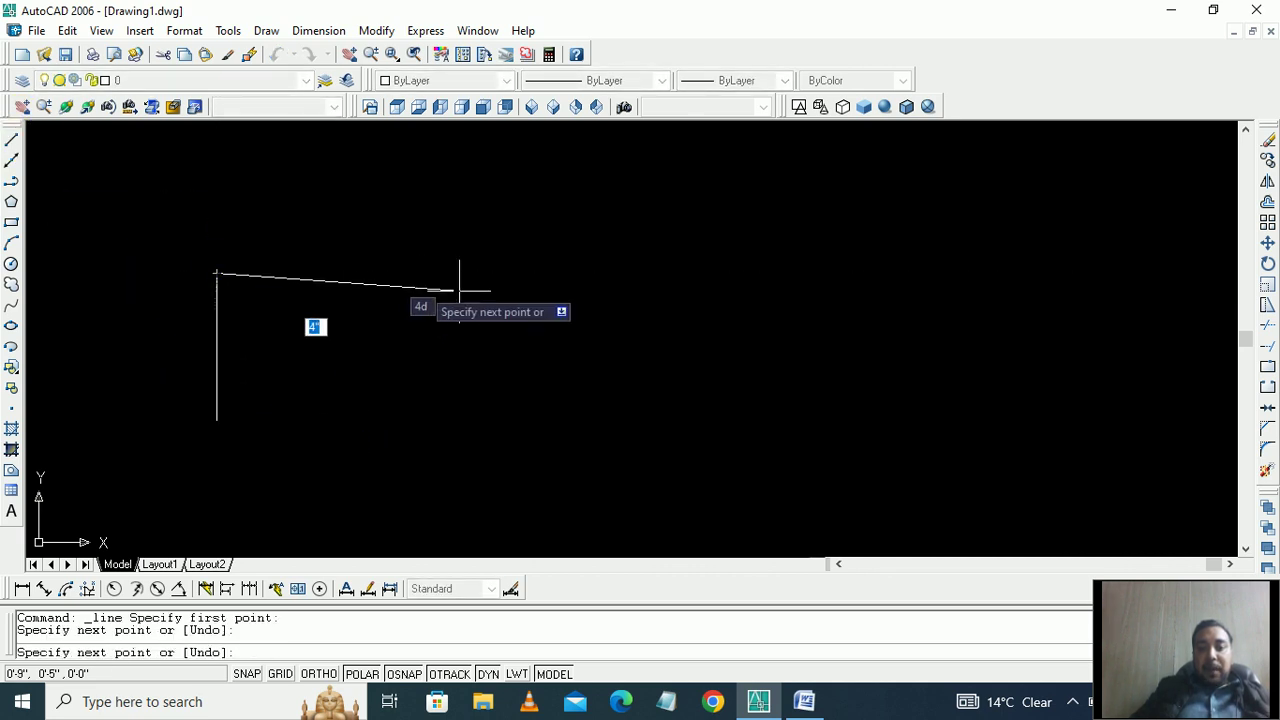
{"action": "left_click", "coordinate": [535, 272]}
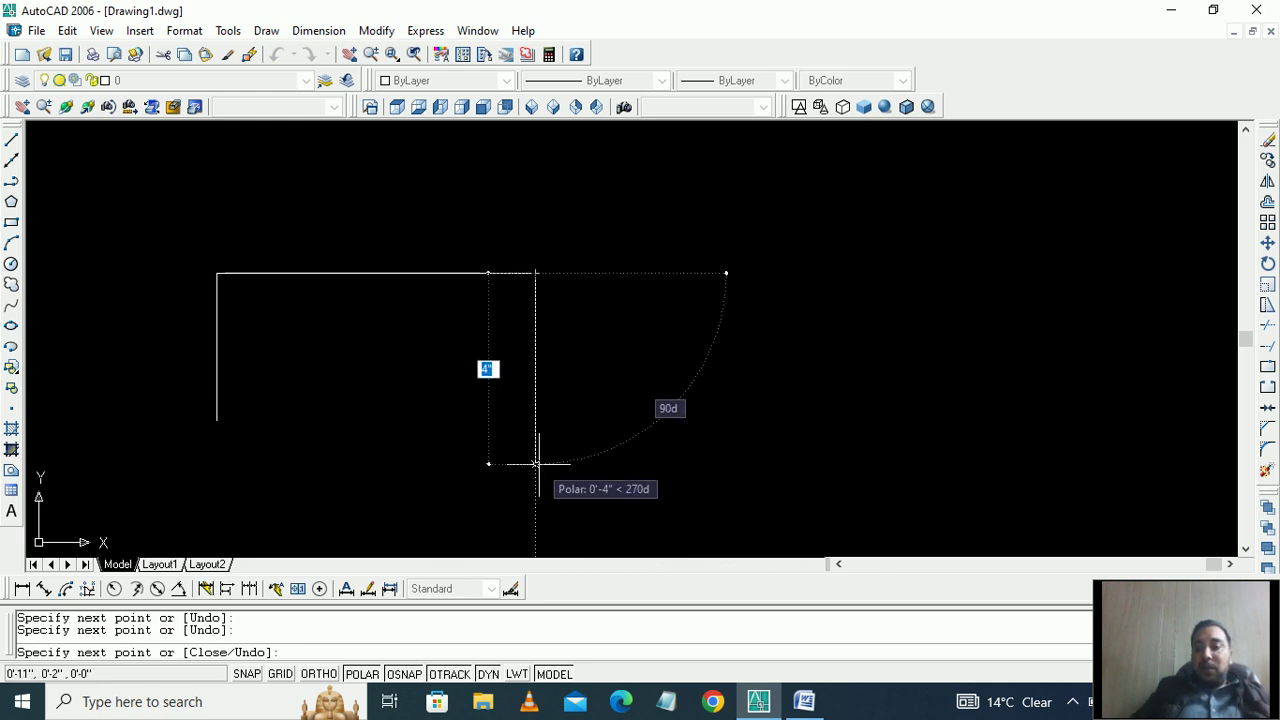
{"action": "left_click", "coordinate": [535, 433]}
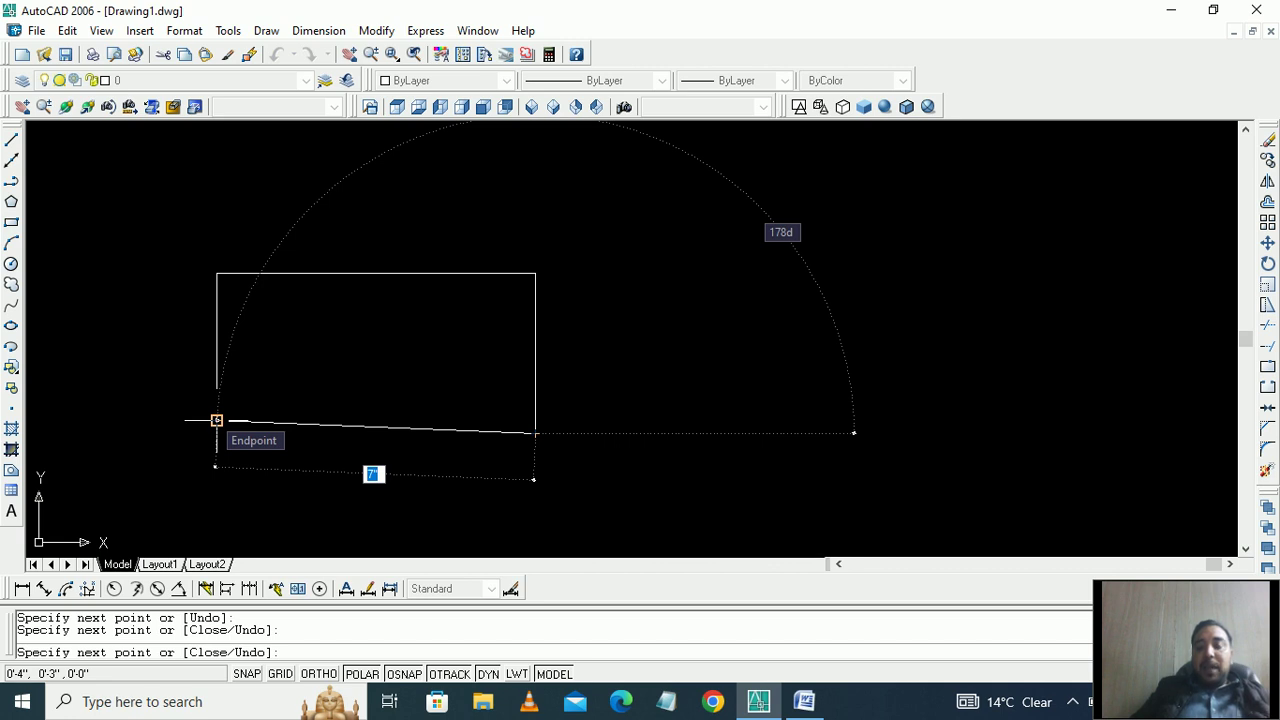
{"action": "left_click", "coordinate": [216, 420]}
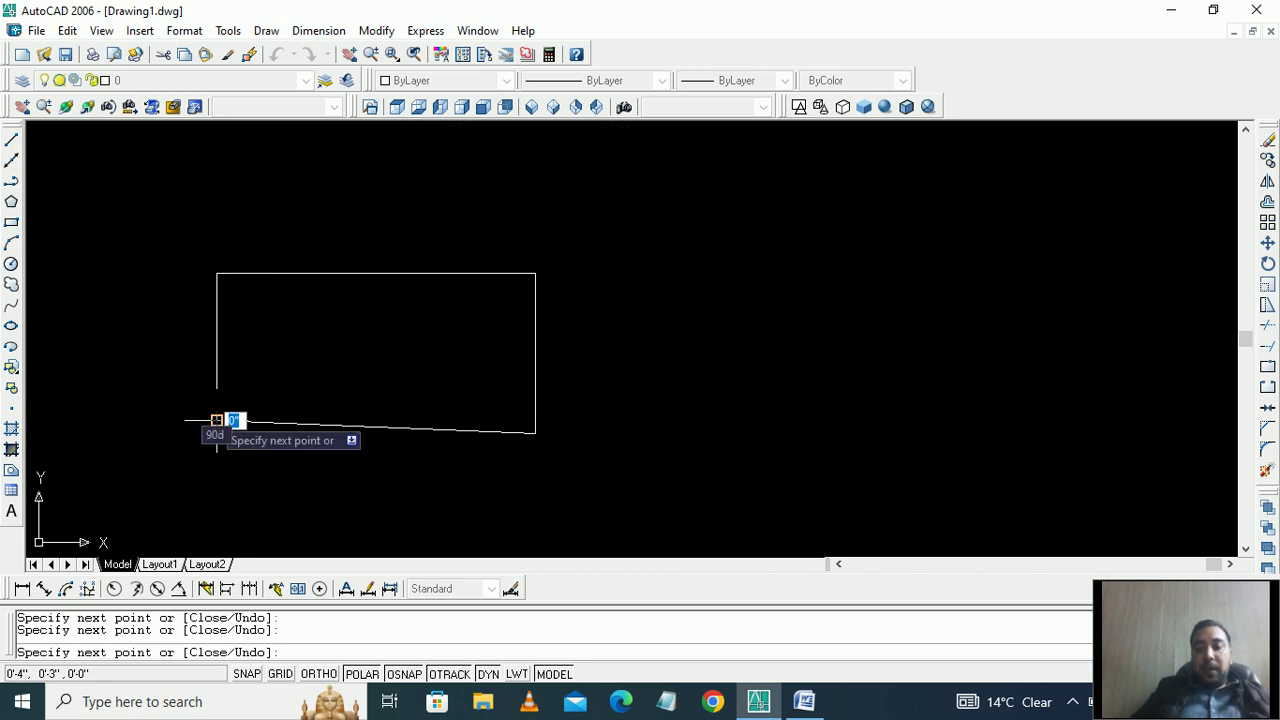
{"action": "key", "text": "Escape"}
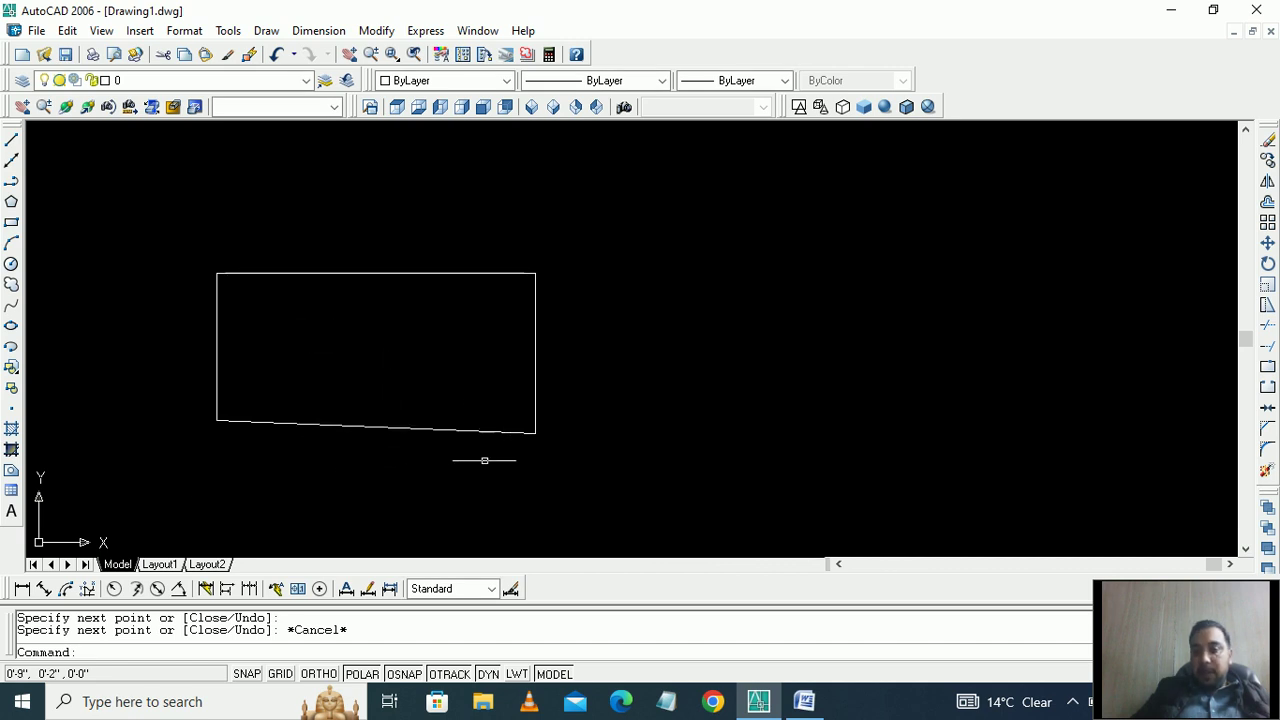
{"action": "key", "text": "Escape"}
Step: Enclose the four-sided outline in a crossing selection and erase it
{"action": "left_click", "coordinate": [557, 471]}
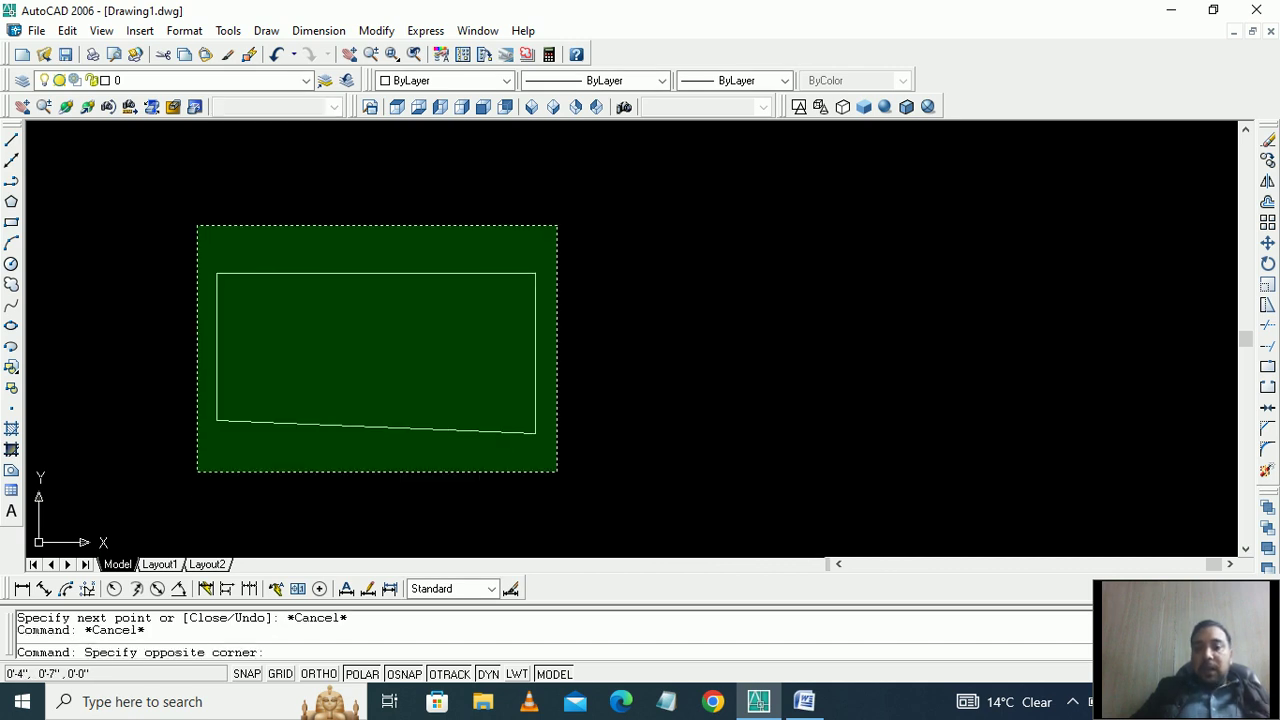
{"action": "left_click", "coordinate": [196, 222]}
{"action": "key", "text": "Delete"}
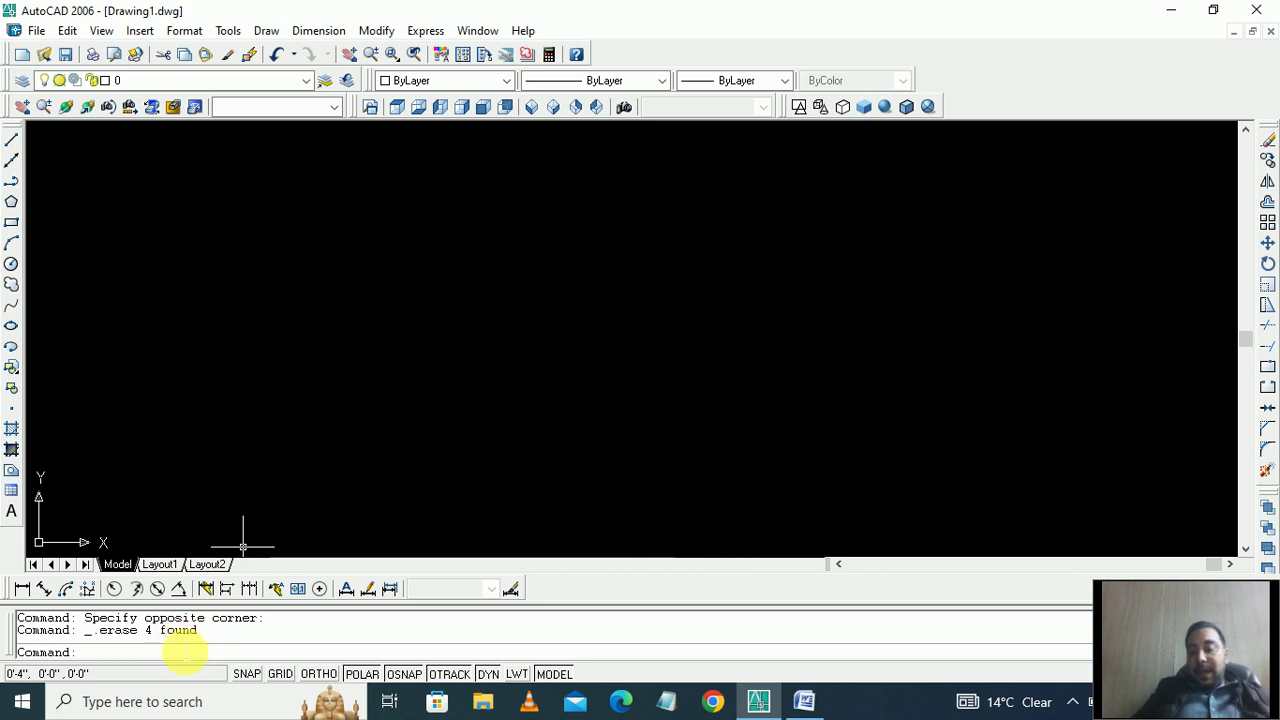
Step: Draw a horizontal line 10' long toward positive X with the Line command and end the command
{"action": "key", "text": "Return"}
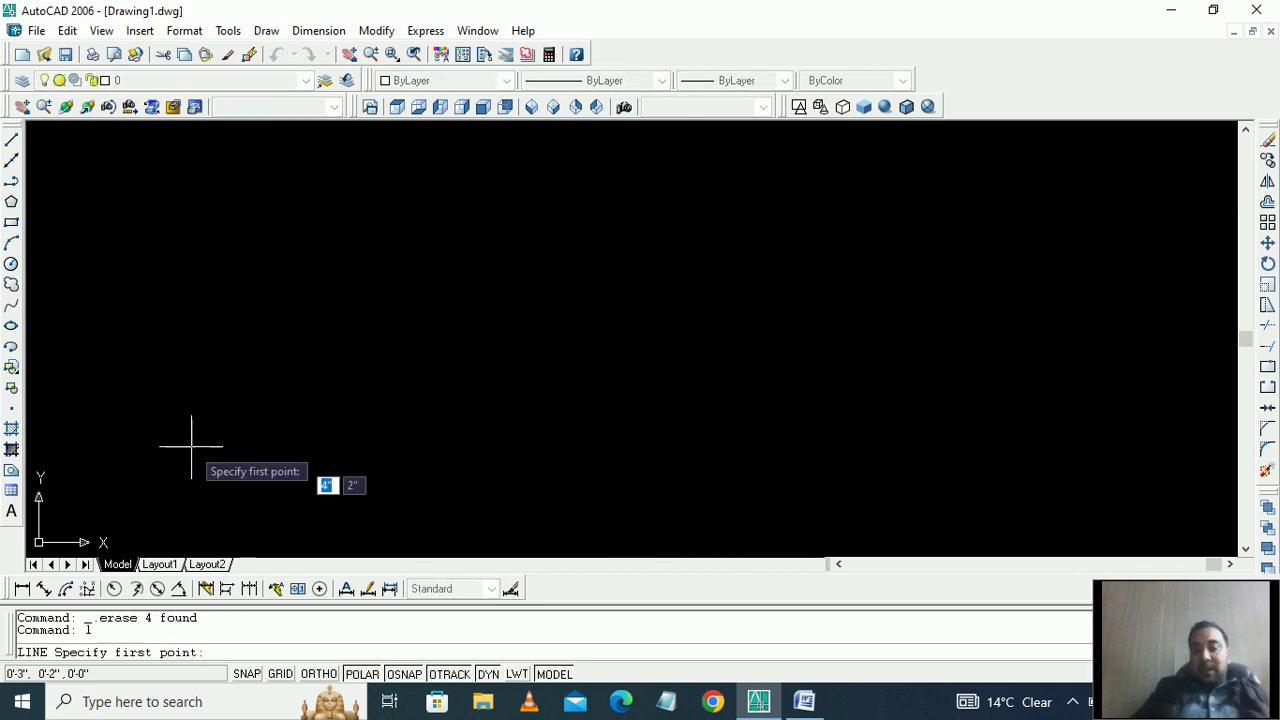
{"action": "left_click", "coordinate": [227, 249]}
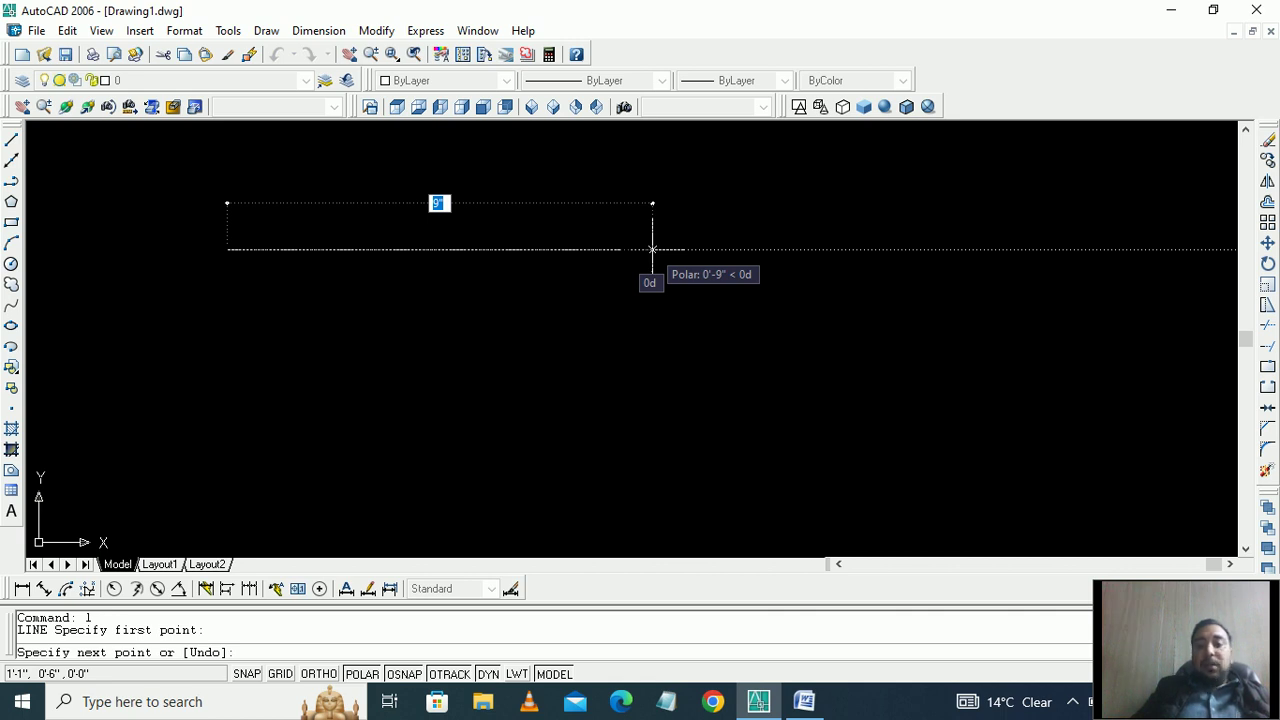
{"action": "type", "text": "10"}
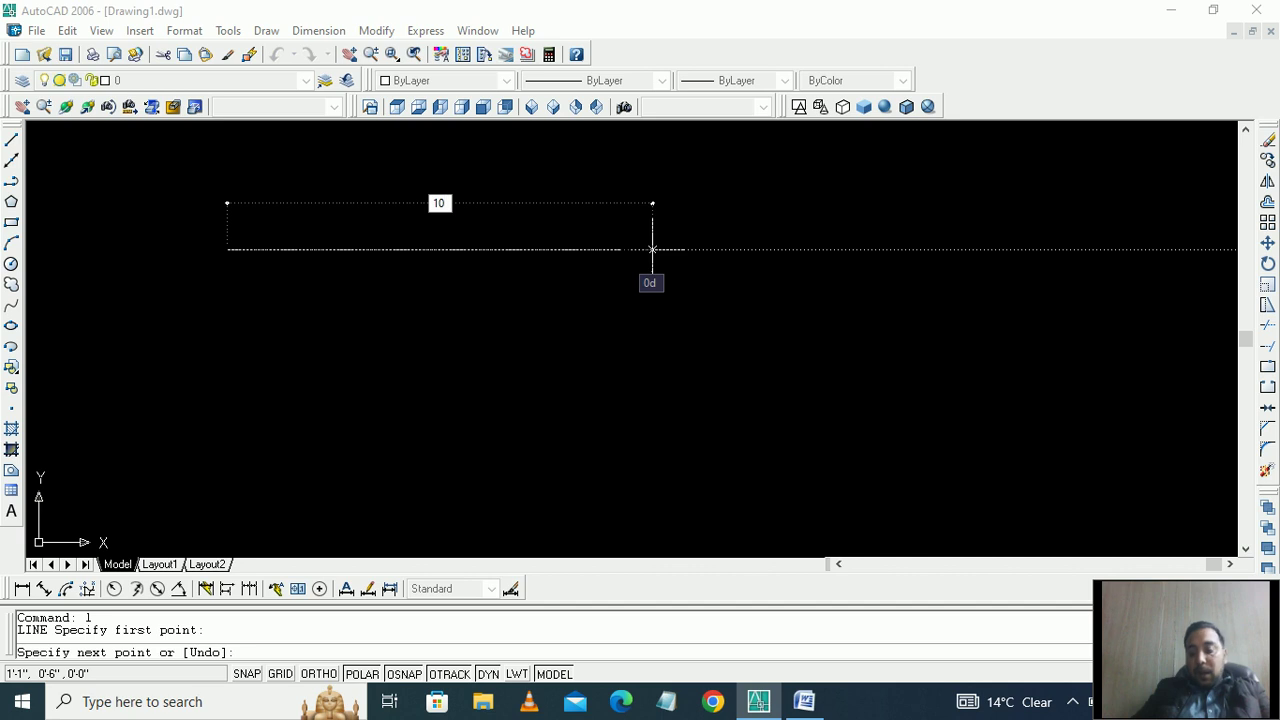
{"action": "type", "text": "'"}
{"action": "key", "text": "Return"}
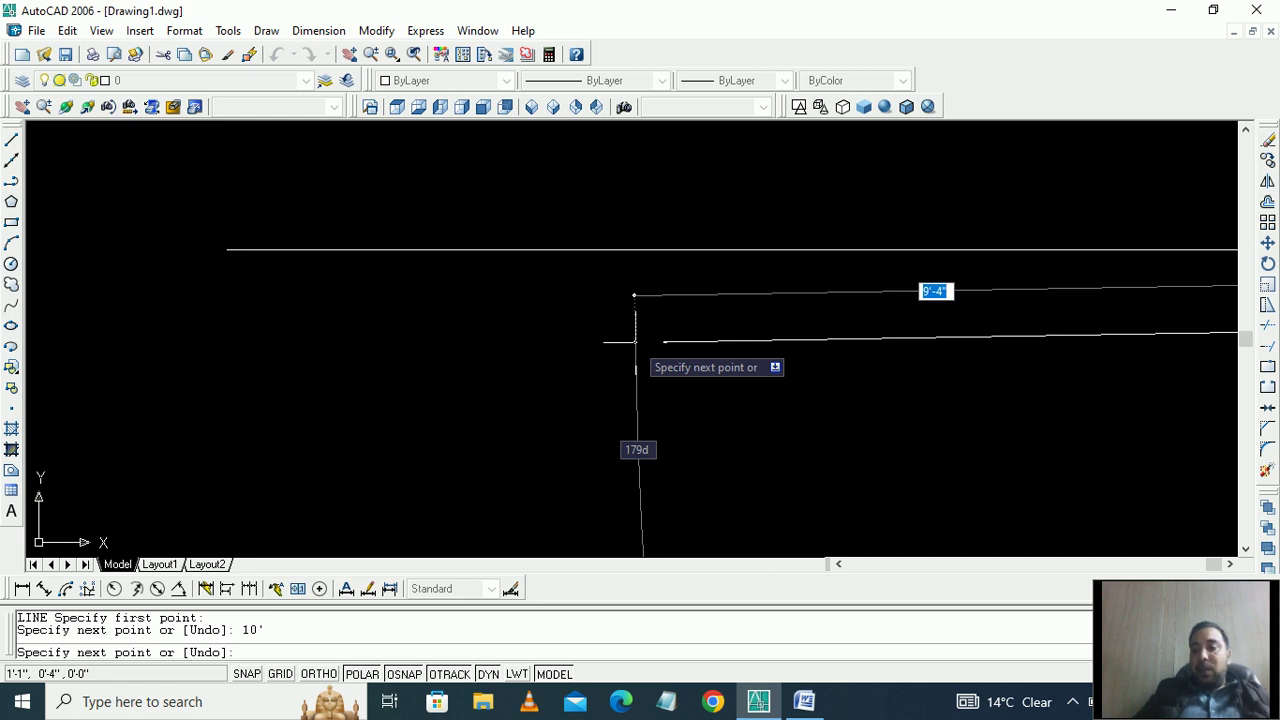
{"action": "key", "text": "Escape"}
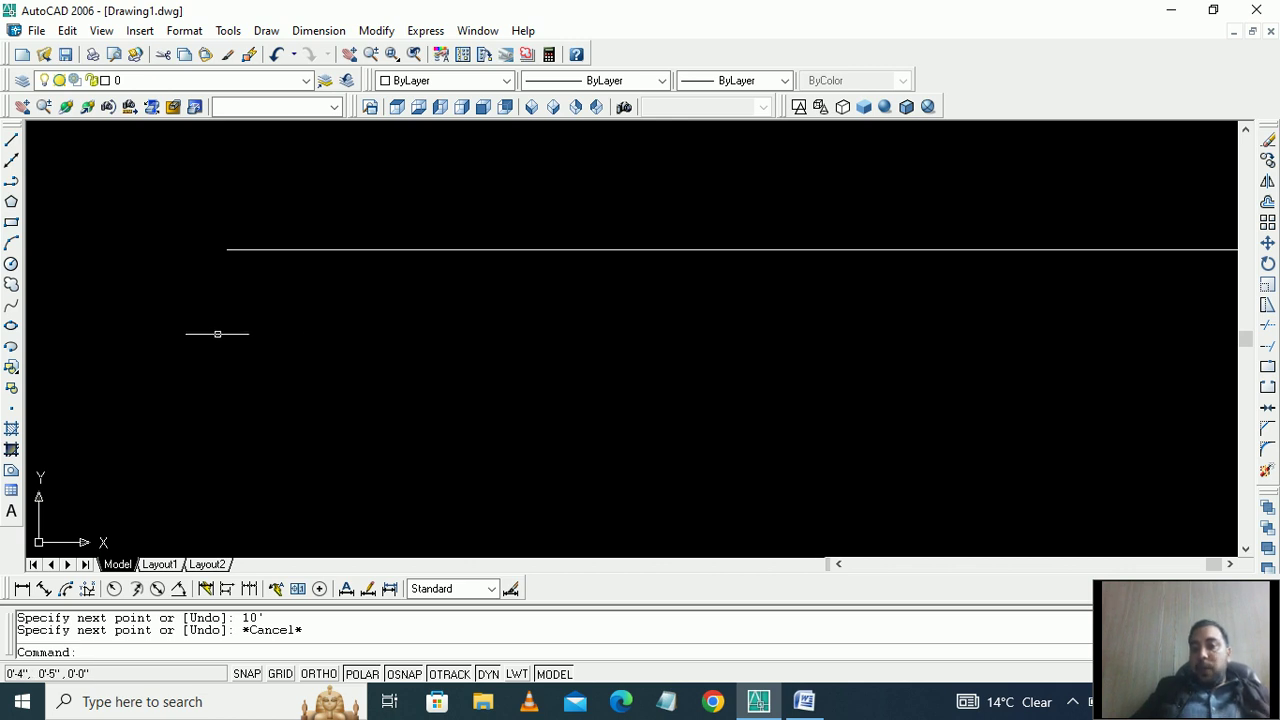
Step: Fit the whole drawing in view with the Zoom command's All option
{"action": "scroll", "coordinate": [523, 270], "scroll_direction": "down", "scroll_amount": 4}
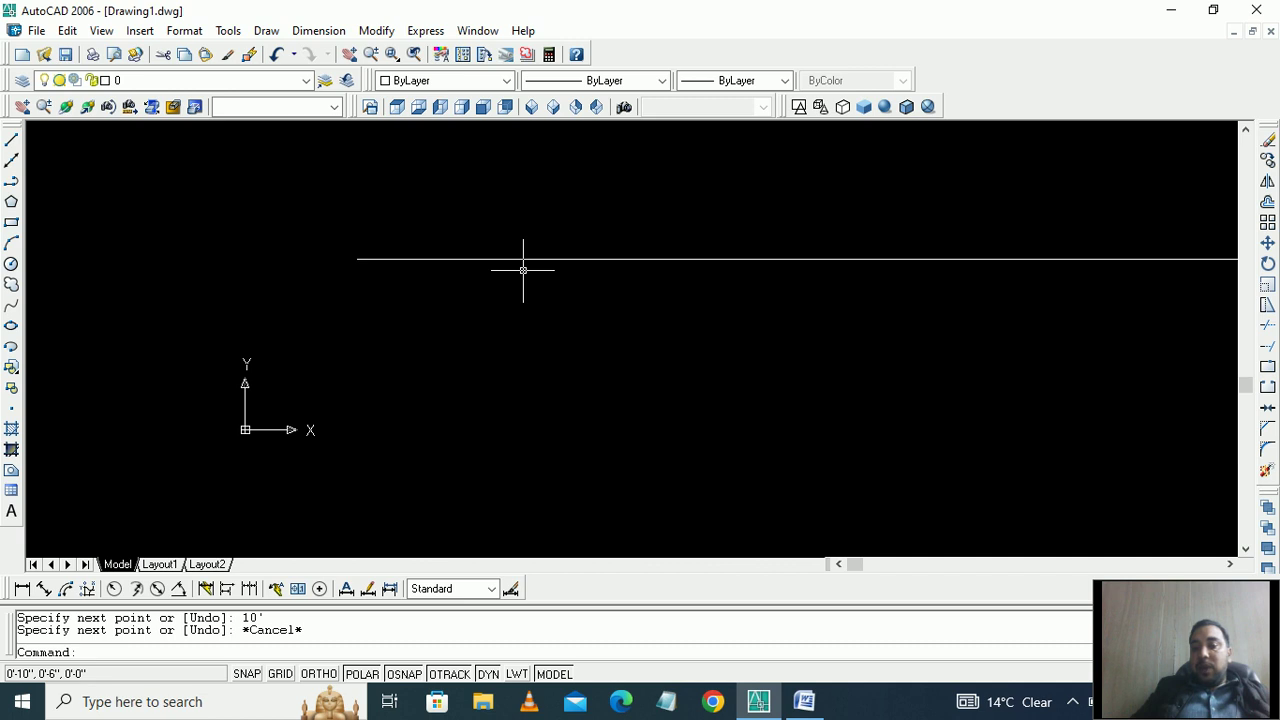
{"action": "type", "text": "z"}
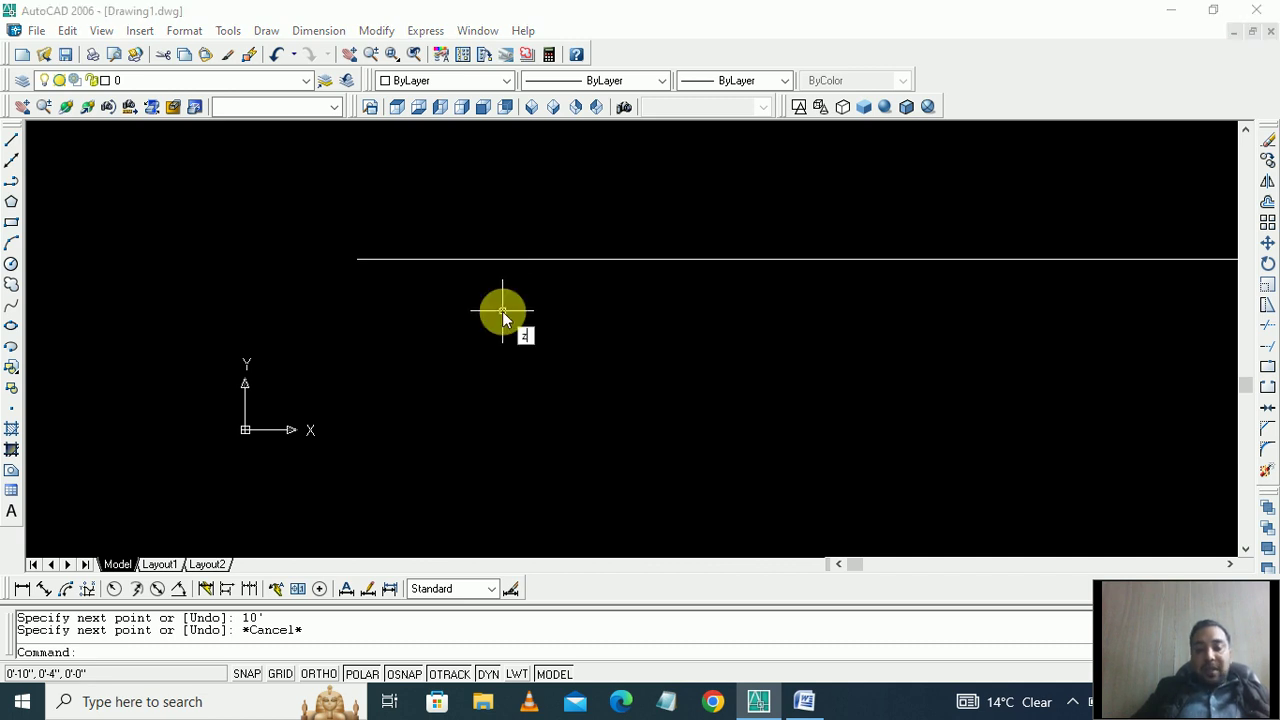
{"action": "key", "text": "Return"}
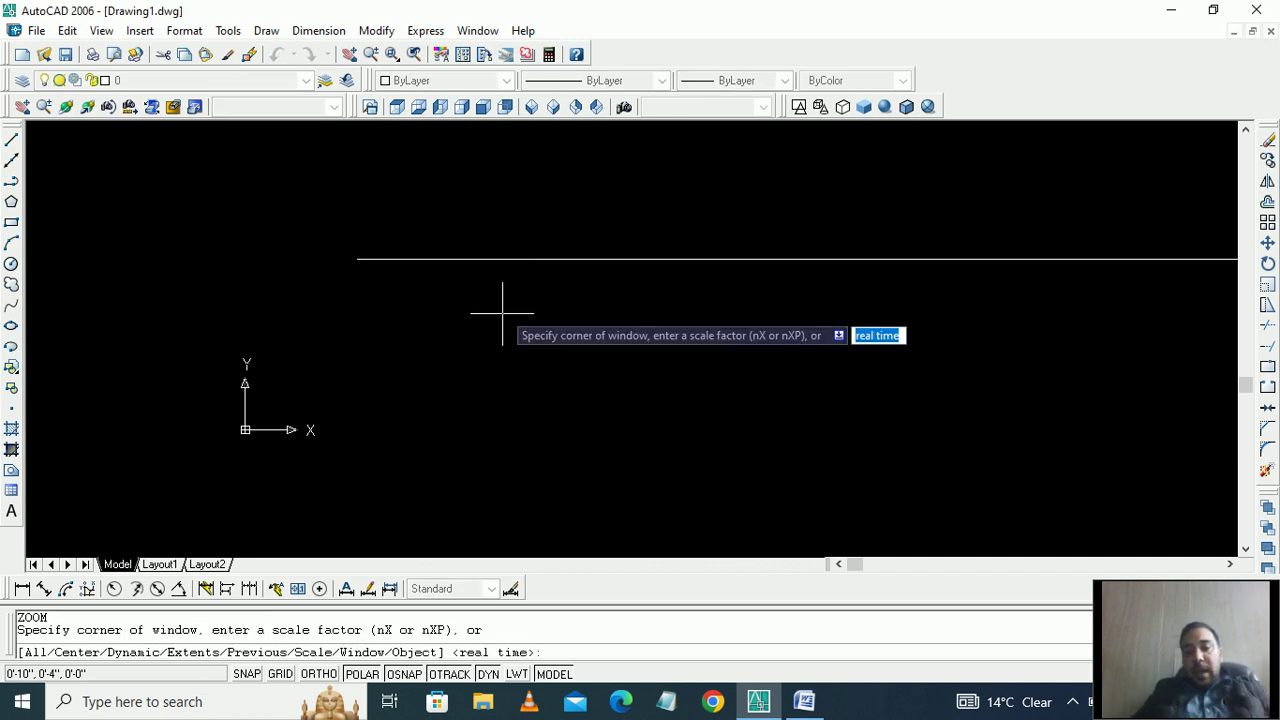
{"action": "type", "text": "a"}
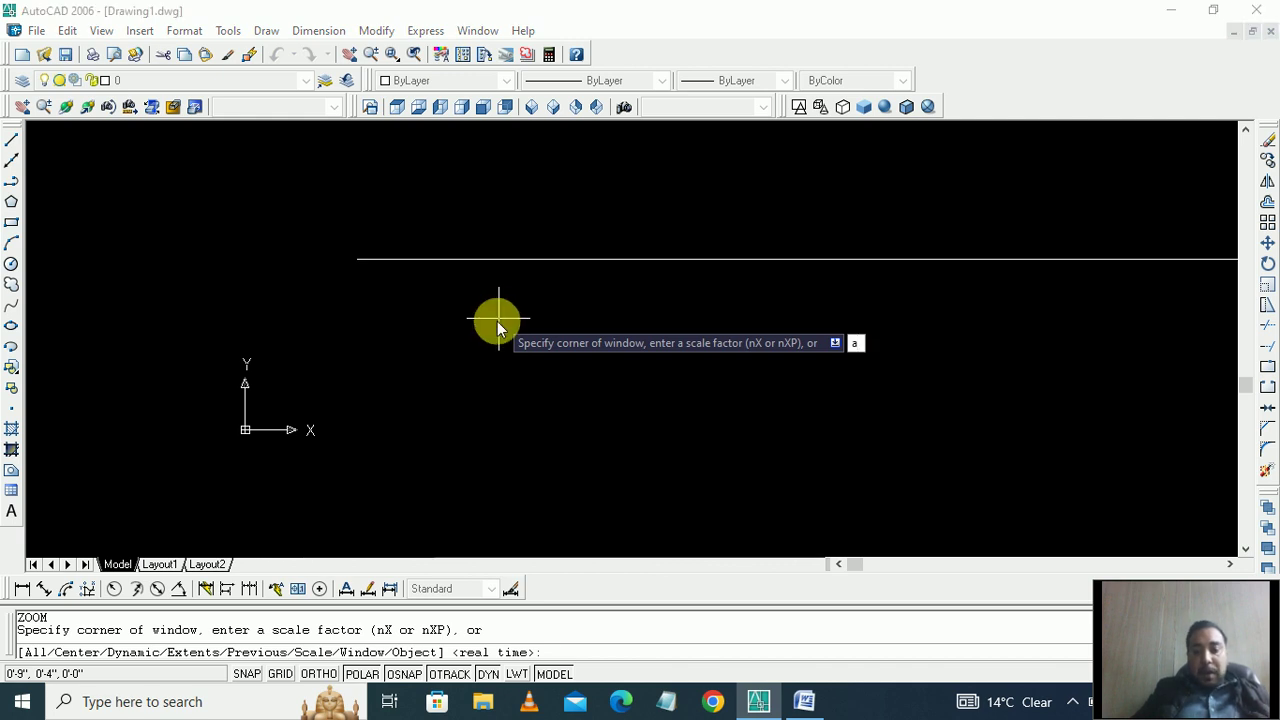
{"action": "key", "text": "Return"}
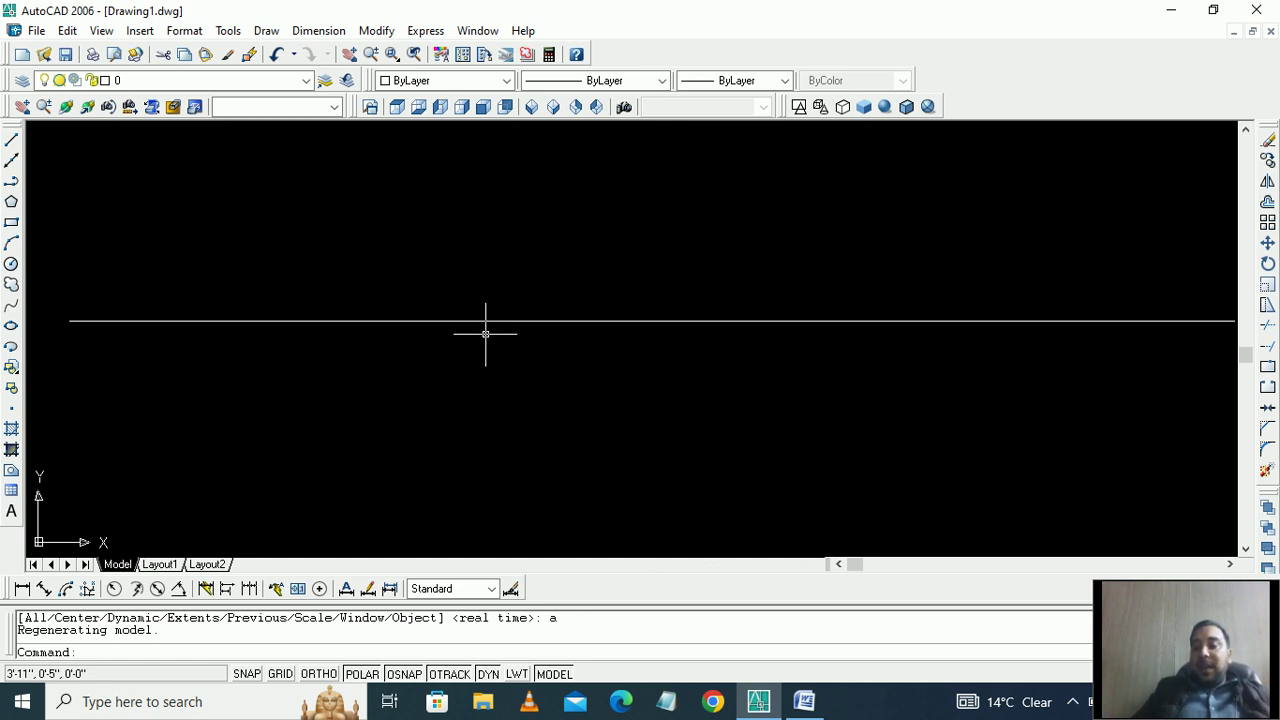
Step: Zoom out and in around the 10' line to examine its full length and its place relative to the origin
{"action": "scroll", "coordinate": [485, 333], "scroll_direction": "down", "scroll_amount": 4}
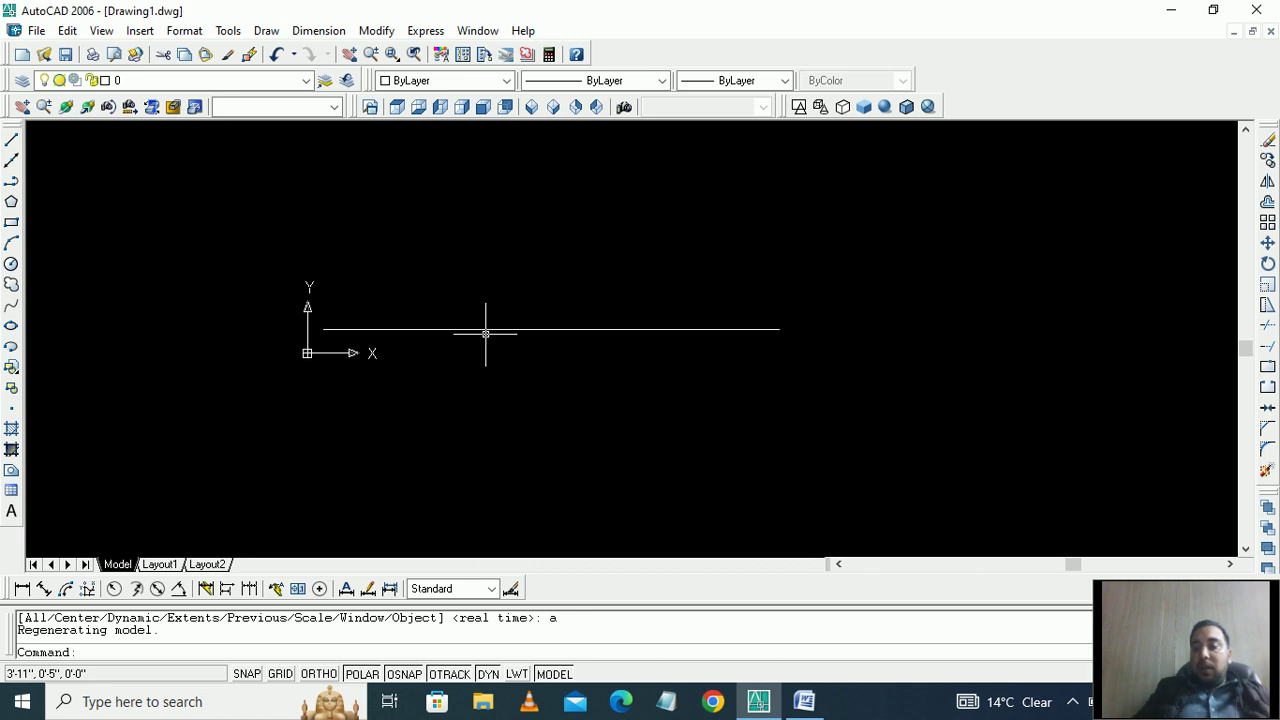
{"action": "scroll", "coordinate": [485, 340], "scroll_direction": "down", "scroll_amount": 2}
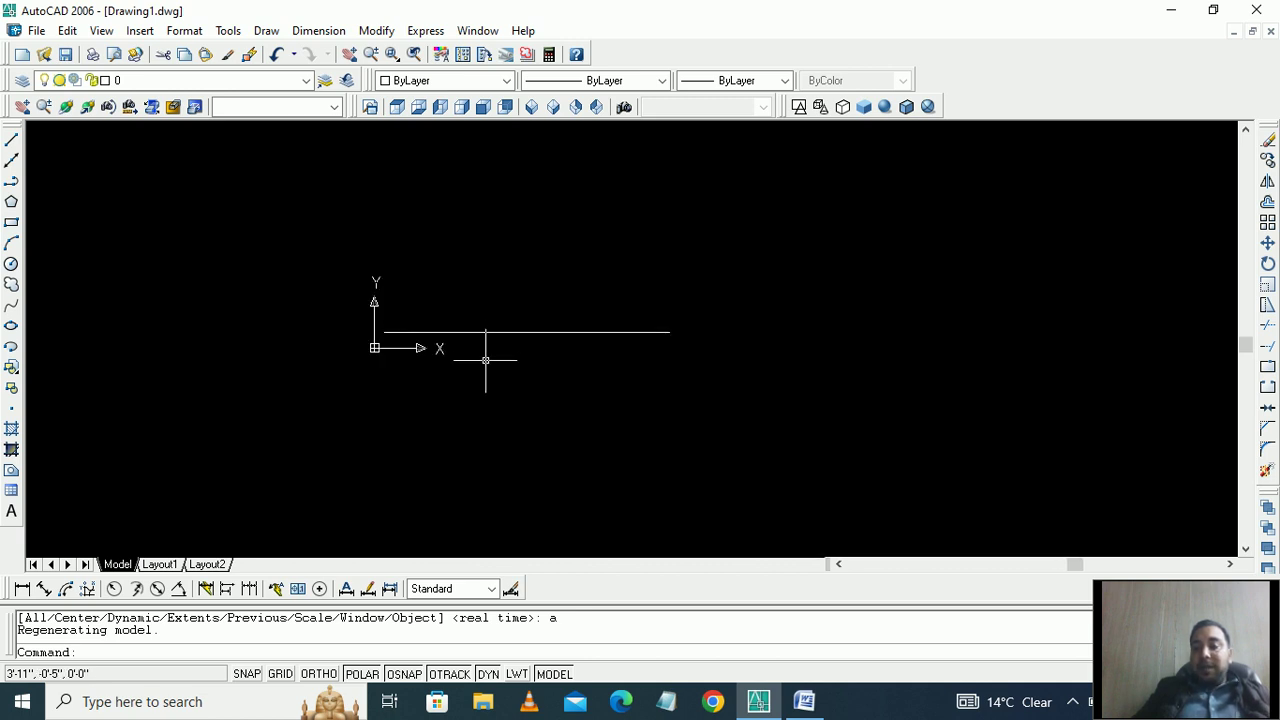
{"action": "scroll", "coordinate": [485, 360], "scroll_direction": "up", "scroll_amount": 4}
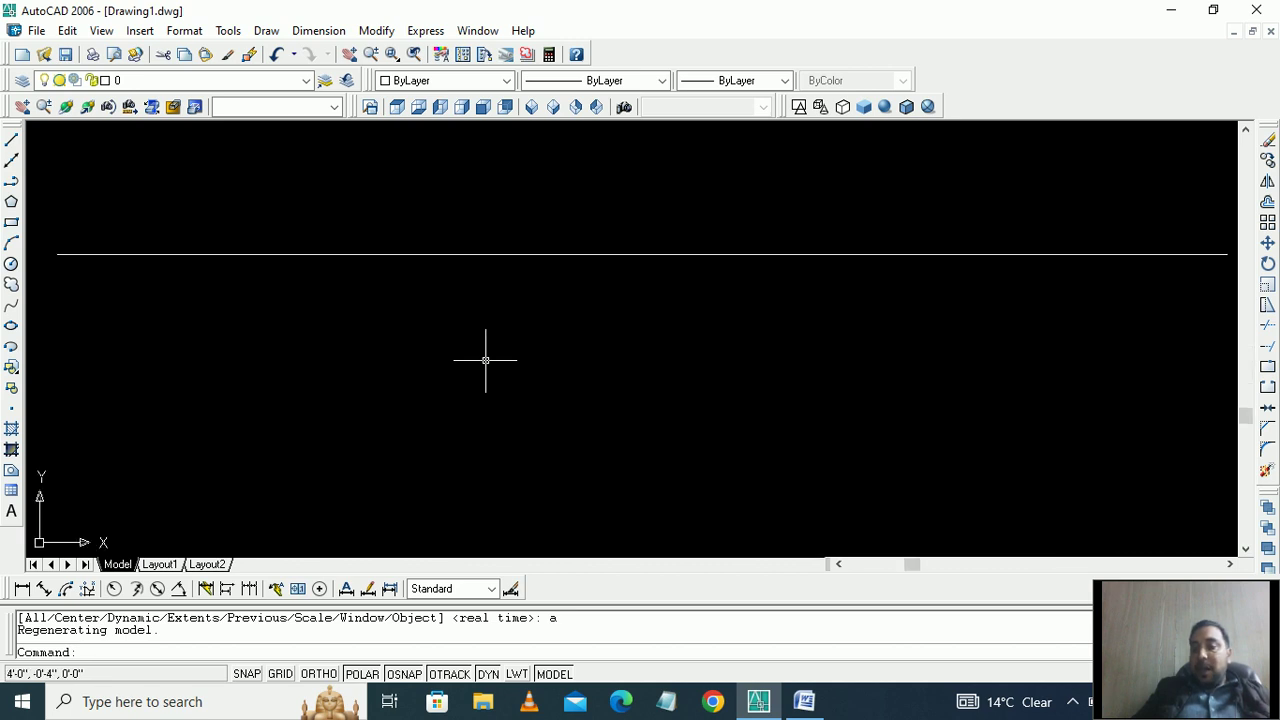
{"action": "scroll", "coordinate": [485, 360], "scroll_direction": "down", "scroll_amount": 4}
{"action": "scroll", "coordinate": [485, 360], "scroll_direction": "up", "scroll_amount": 4}
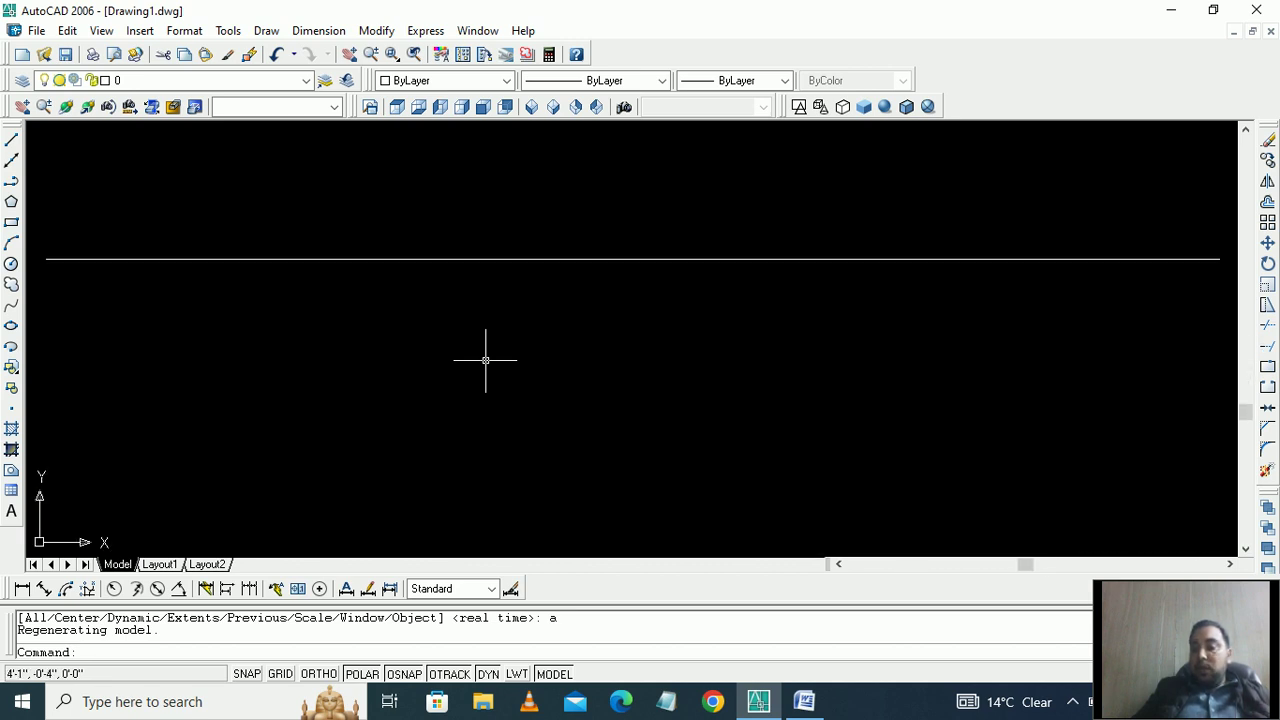
{"action": "scroll", "coordinate": [485, 360], "scroll_direction": "down", "scroll_amount": 2}
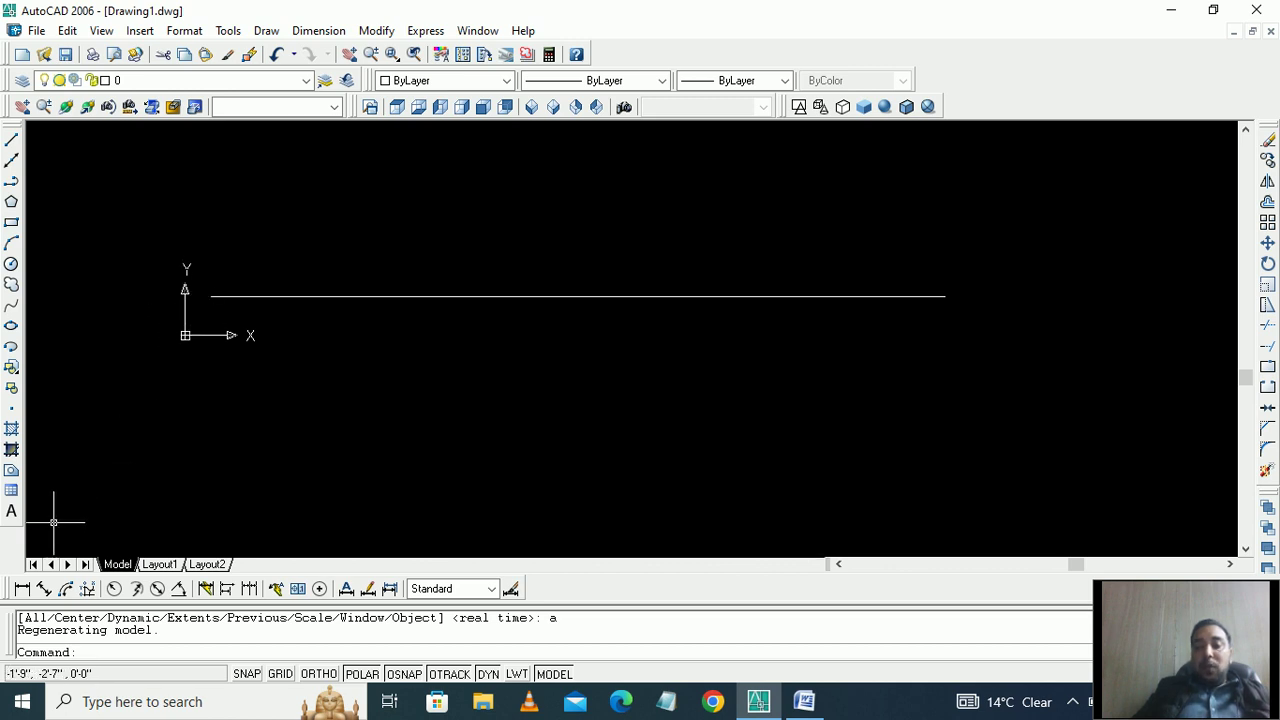
{"action": "scroll", "coordinate": [152, 383], "scroll_direction": "down", "scroll_amount": 1}
{"action": "scroll", "coordinate": [152, 383], "scroll_direction": "up", "scroll_amount": 2}
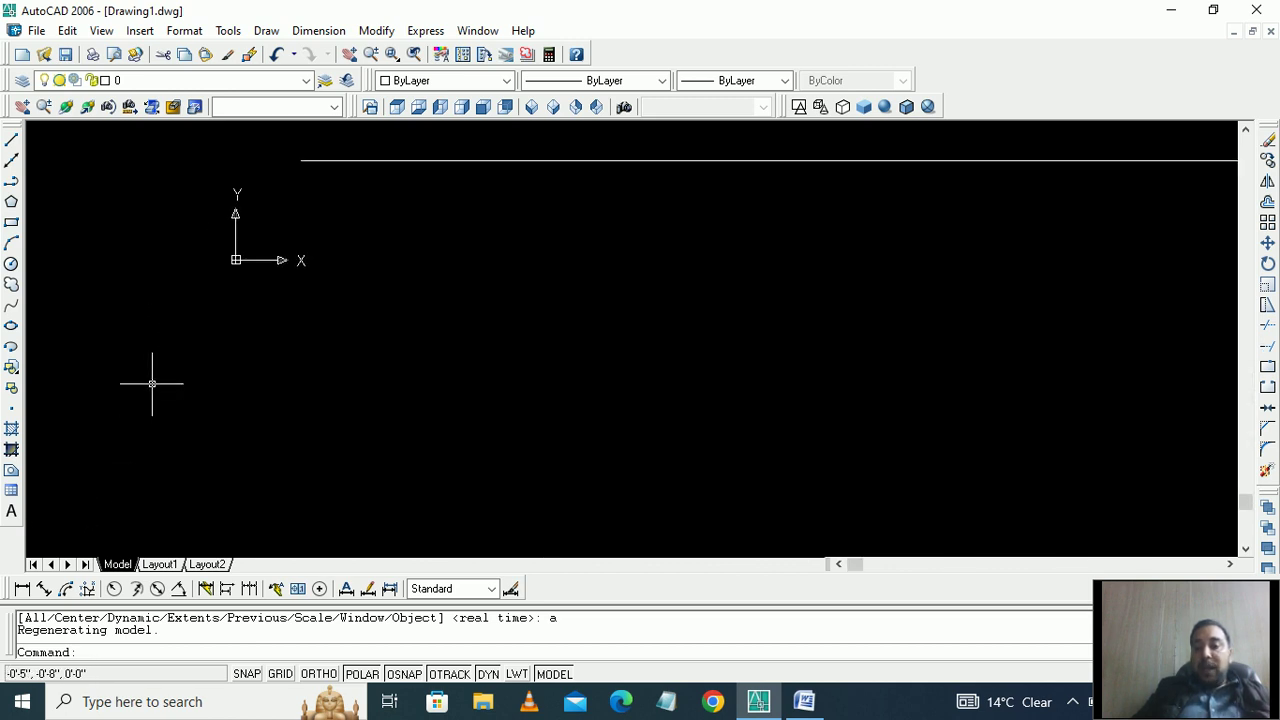
{"action": "scroll", "coordinate": [151, 380], "scroll_direction": "down", "scroll_amount": 2}
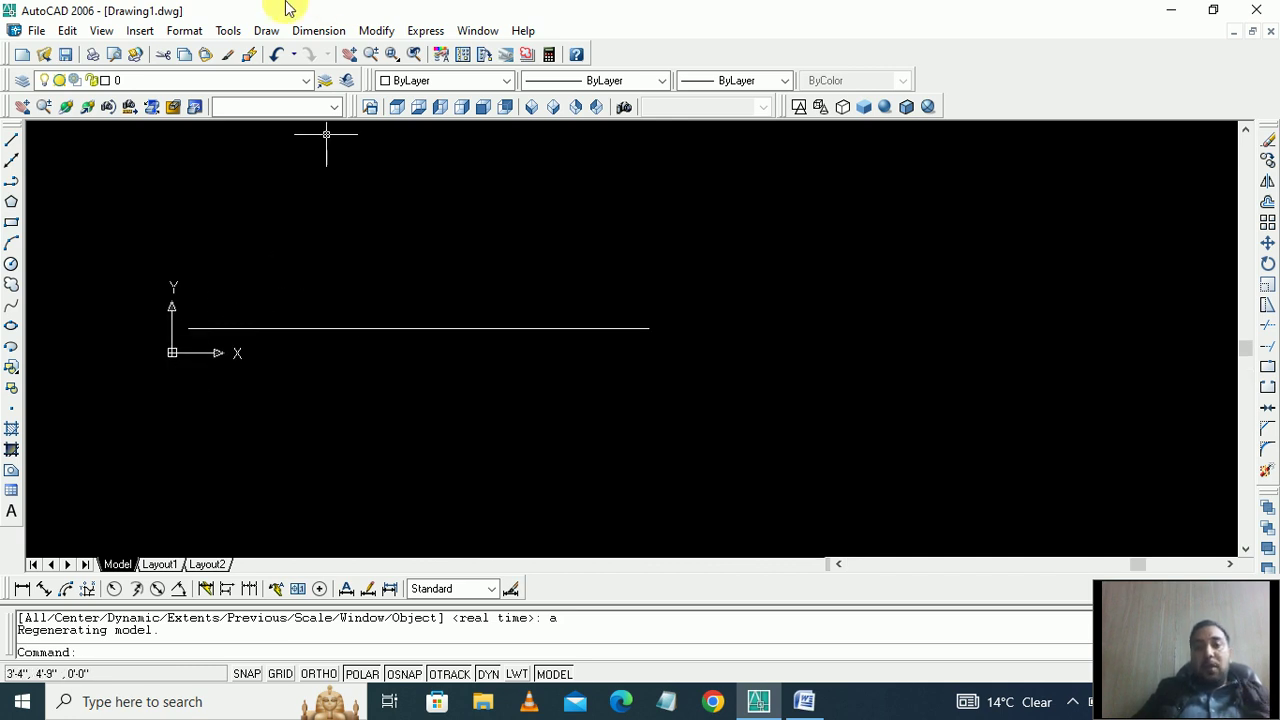
Step: Turn off the UCS icon's Origin display option so the icon no longer sits at the drawing origin
{"action": "left_click", "coordinate": [103, 31]}
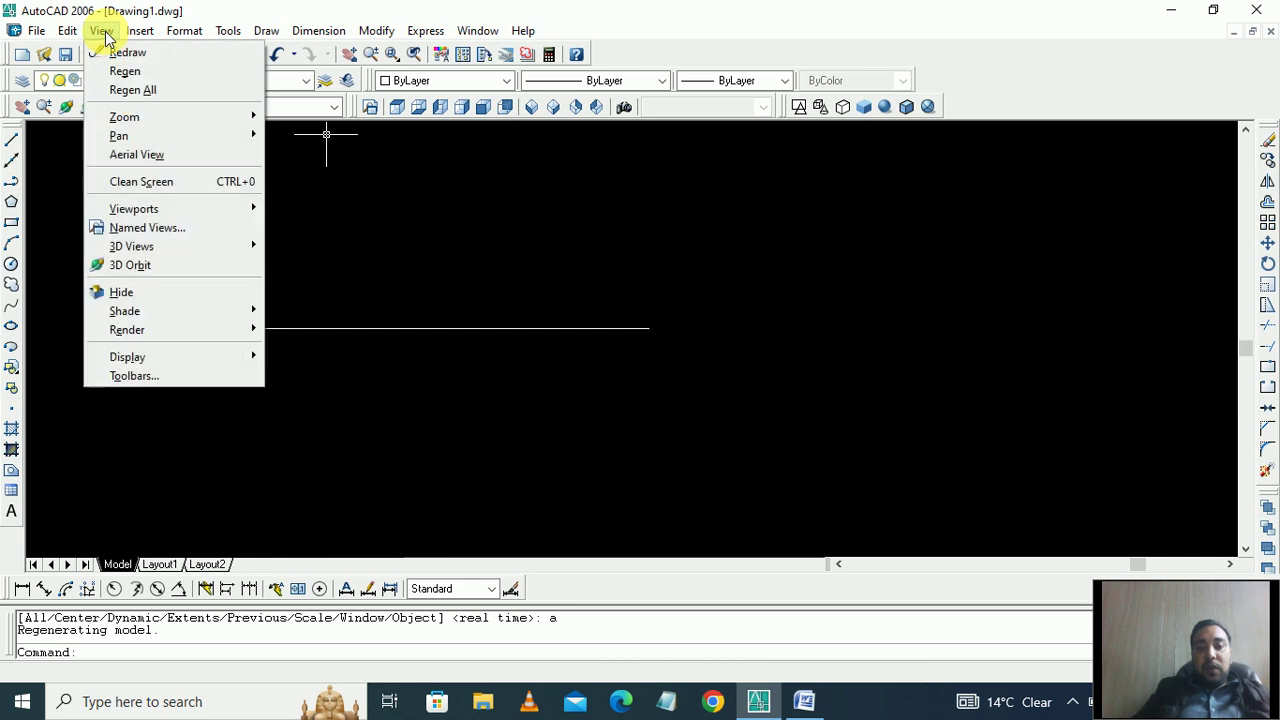
{"action": "mouse_move", "coordinate": [207, 360]}
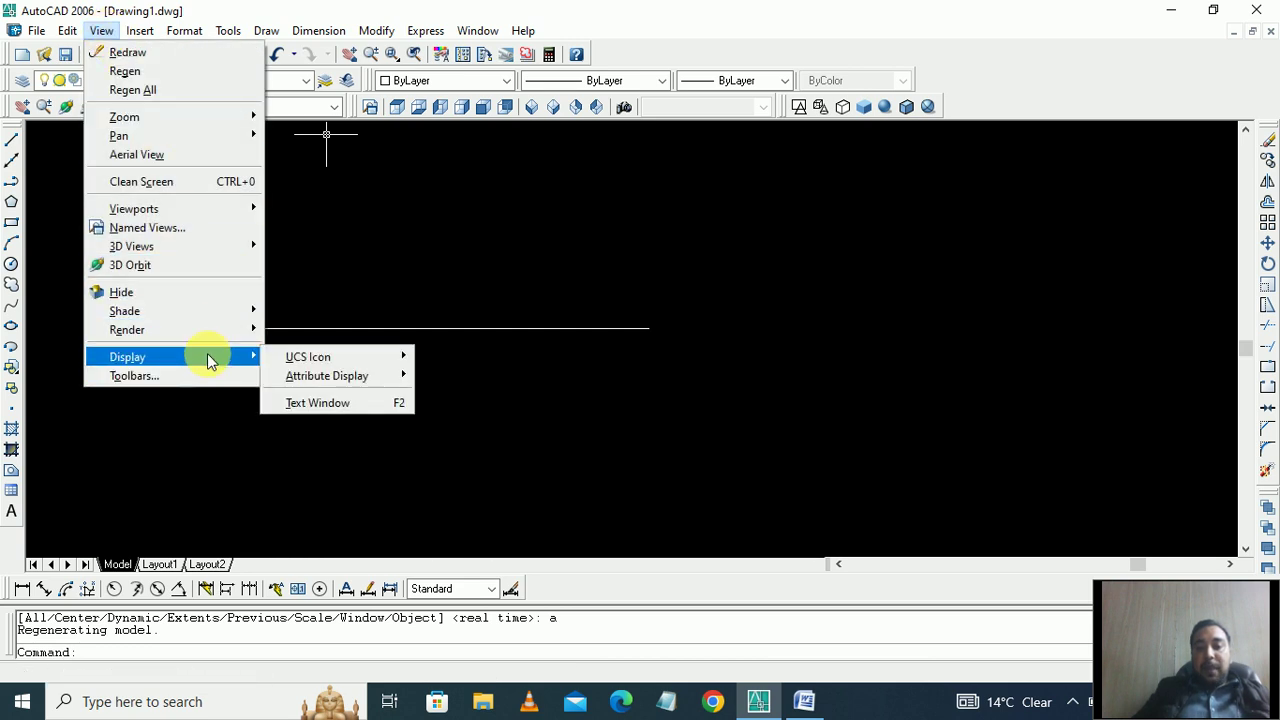
{"action": "mouse_move", "coordinate": [337, 360]}
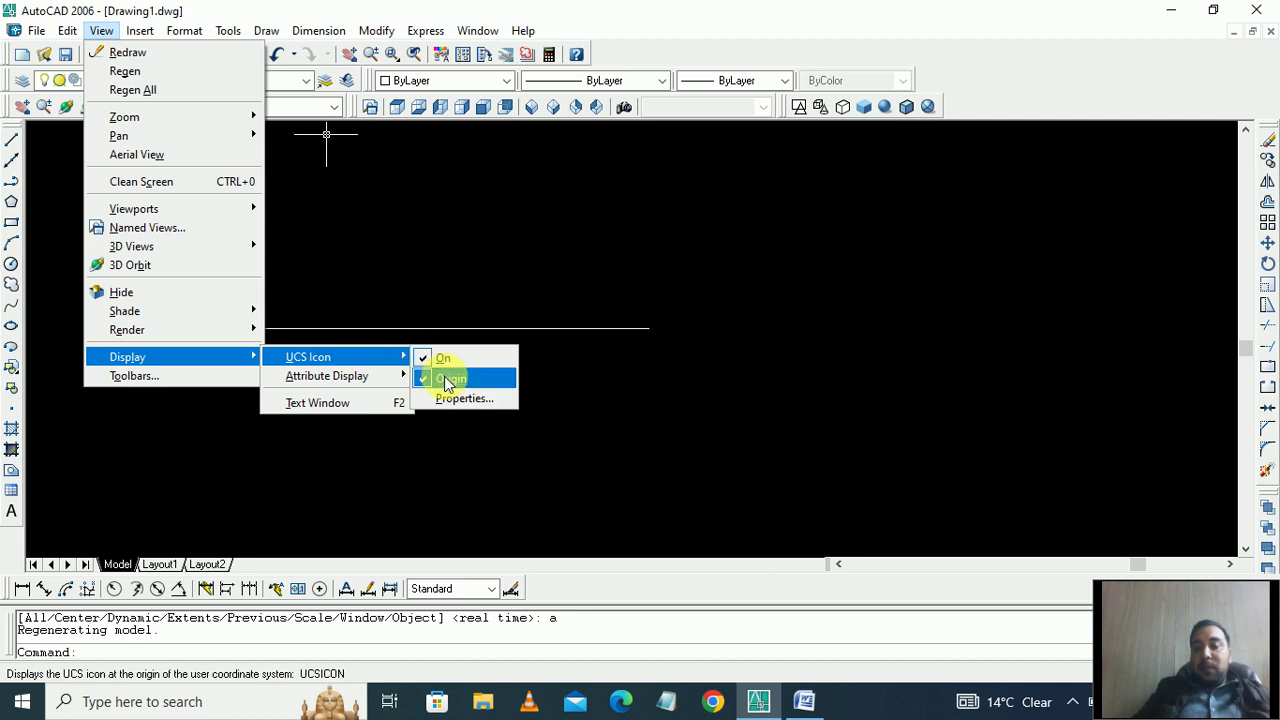
{"action": "left_click", "coordinate": [447, 385]}
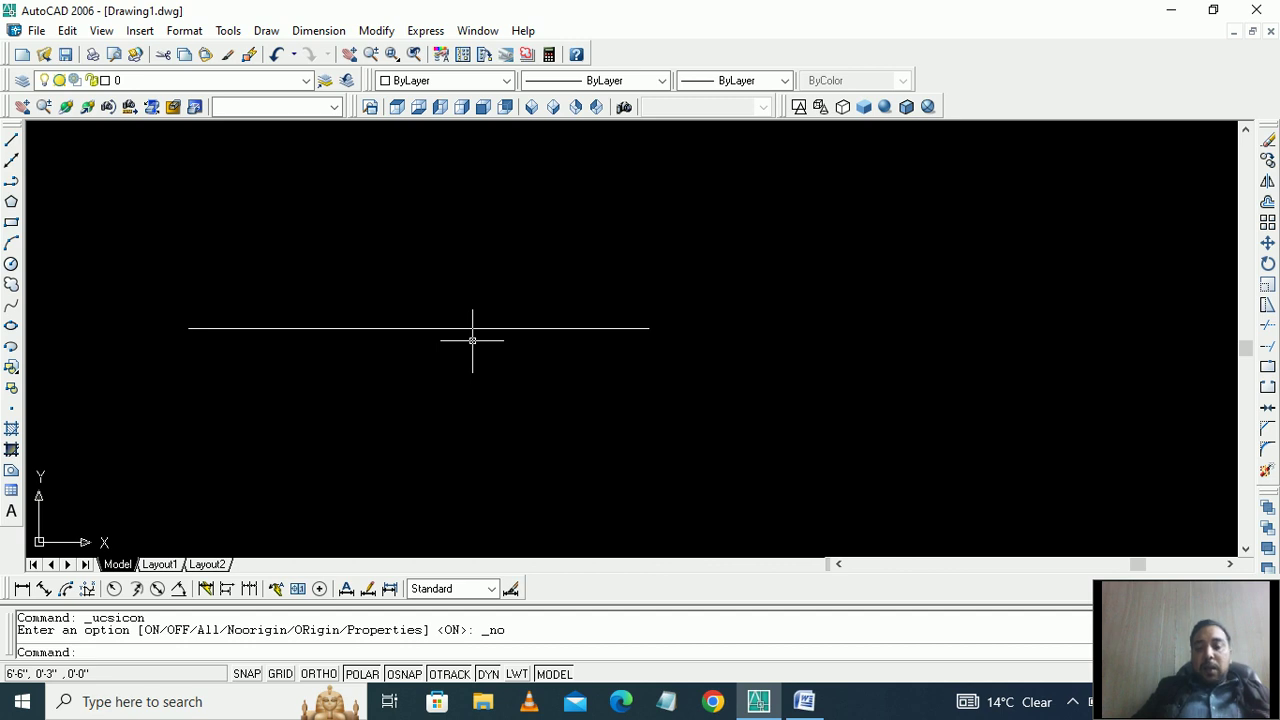
{"action": "key", "text": "Escape"}
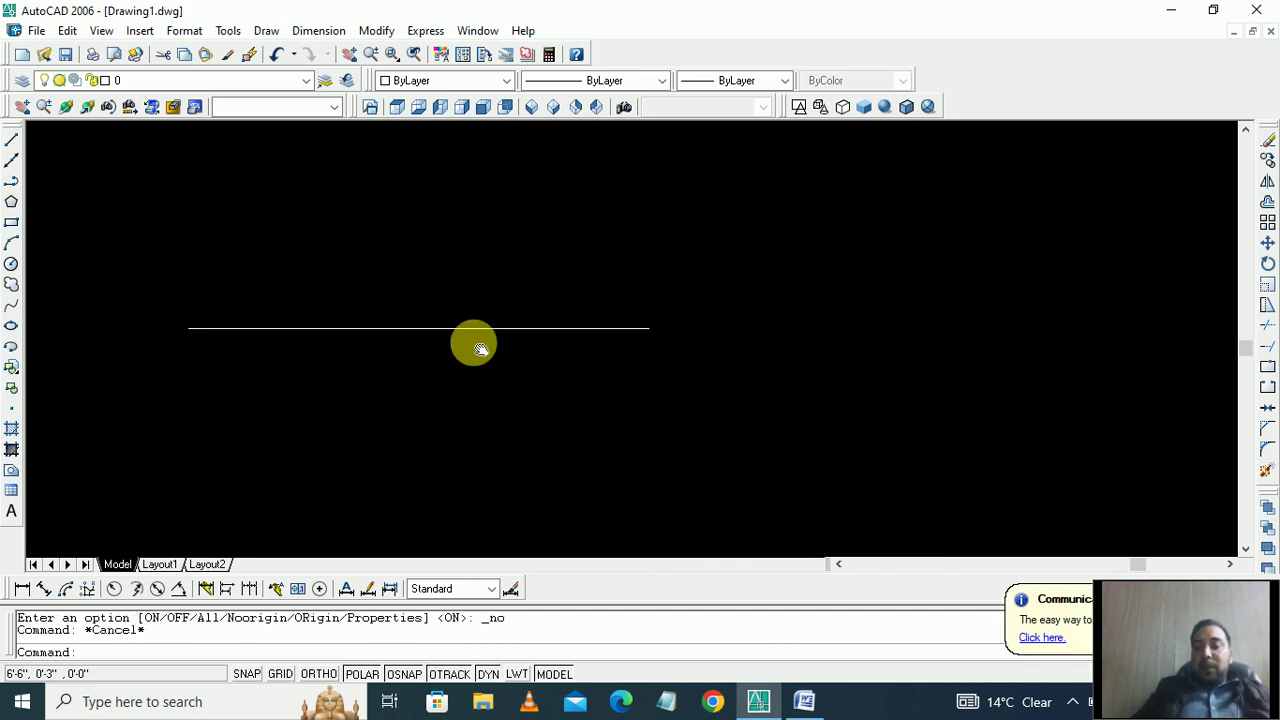
Step: Draw a vertical line 10' long downward from the right end of the horizontal line and end the Line command
{"action": "mouse_move", "coordinate": [480, 348]}
{"action": "middle_mouse_down"}
{"action": "mouse_move", "coordinate": [543, 292]}
{"action": "mouse_move", "coordinate": [588, 181]}
{"action": "mouse_move", "coordinate": [596, 388]}
{"action": "mouse_move", "coordinate": [602, 177]}
{"action": "mouse_move", "coordinate": [591, 166]}
{"action": "middle_mouse_up"}
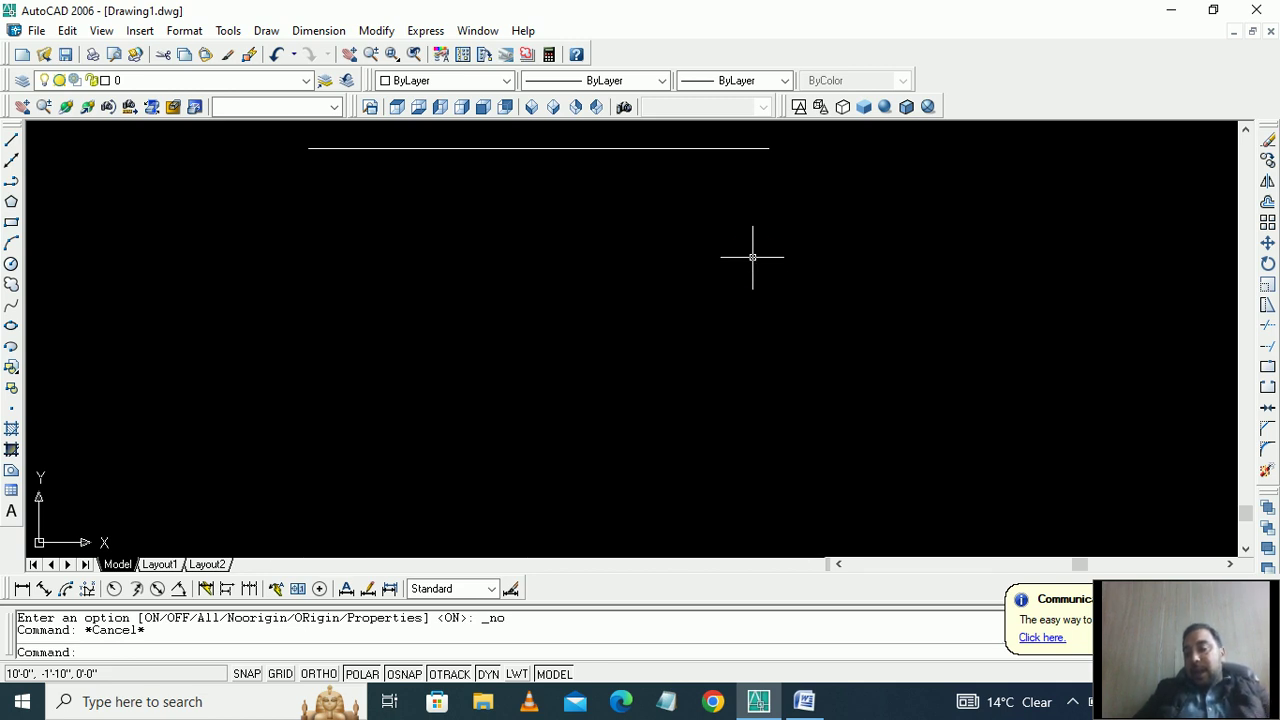
{"action": "type", "text": "l"}
{"action": "key", "text": "Return"}
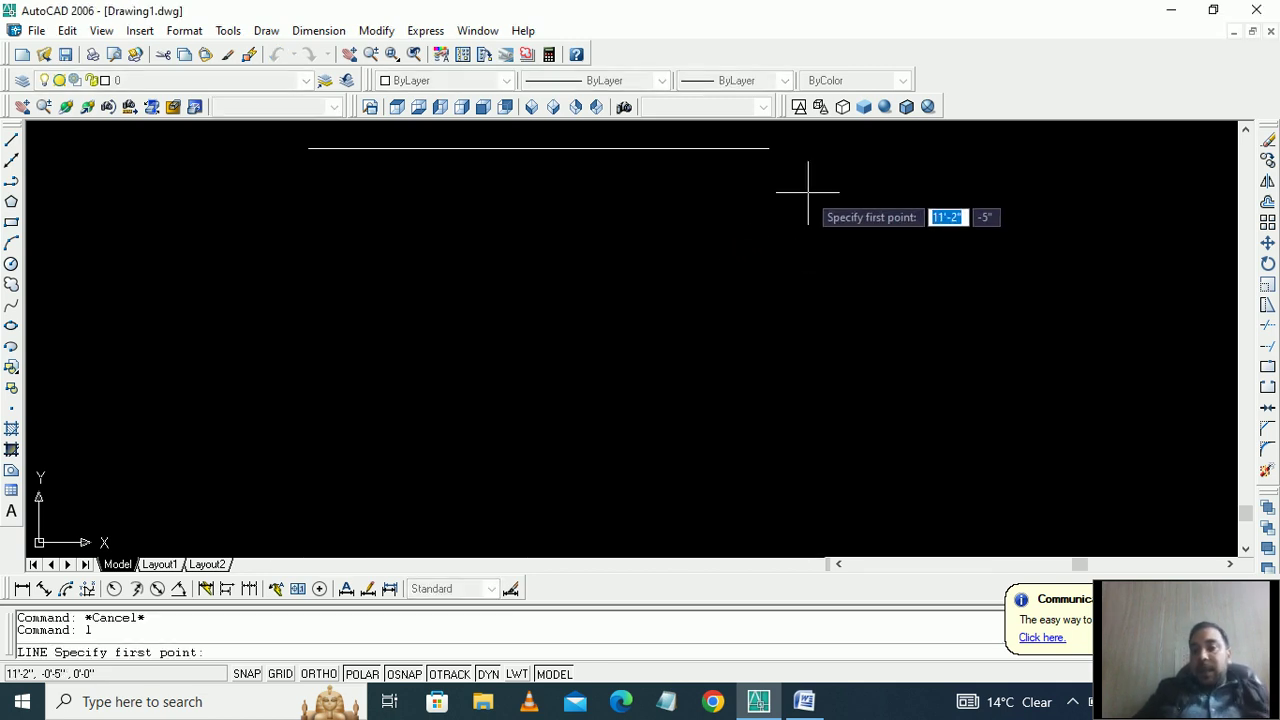
{"action": "left_click", "coordinate": [768, 148]}
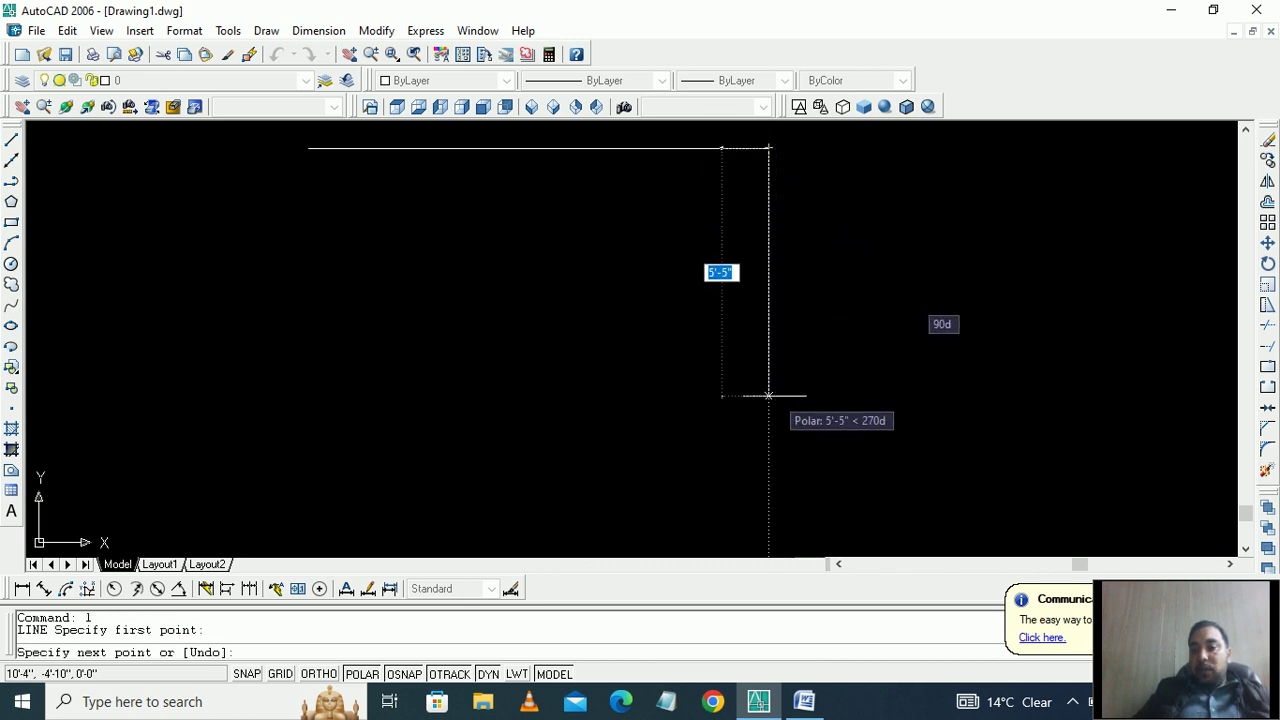
{"action": "type", "text": "10"}
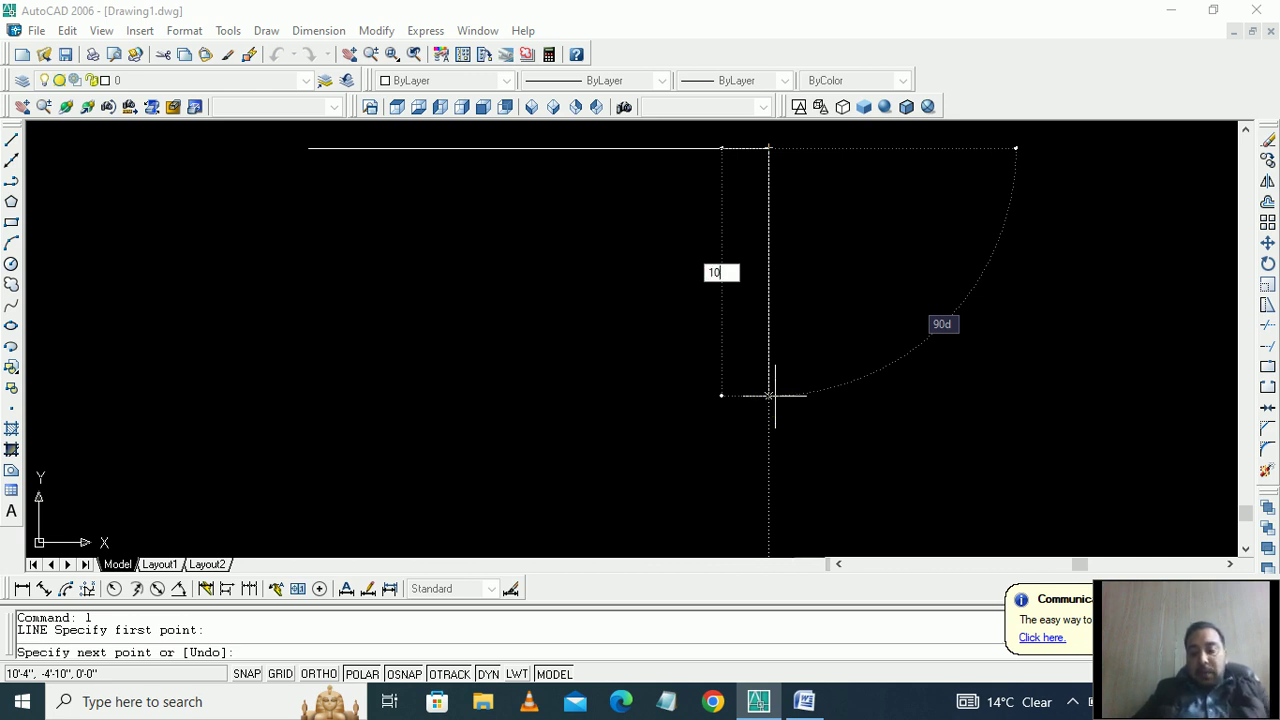
{"action": "type", "text": "'"}
{"action": "key", "text": "Return"}
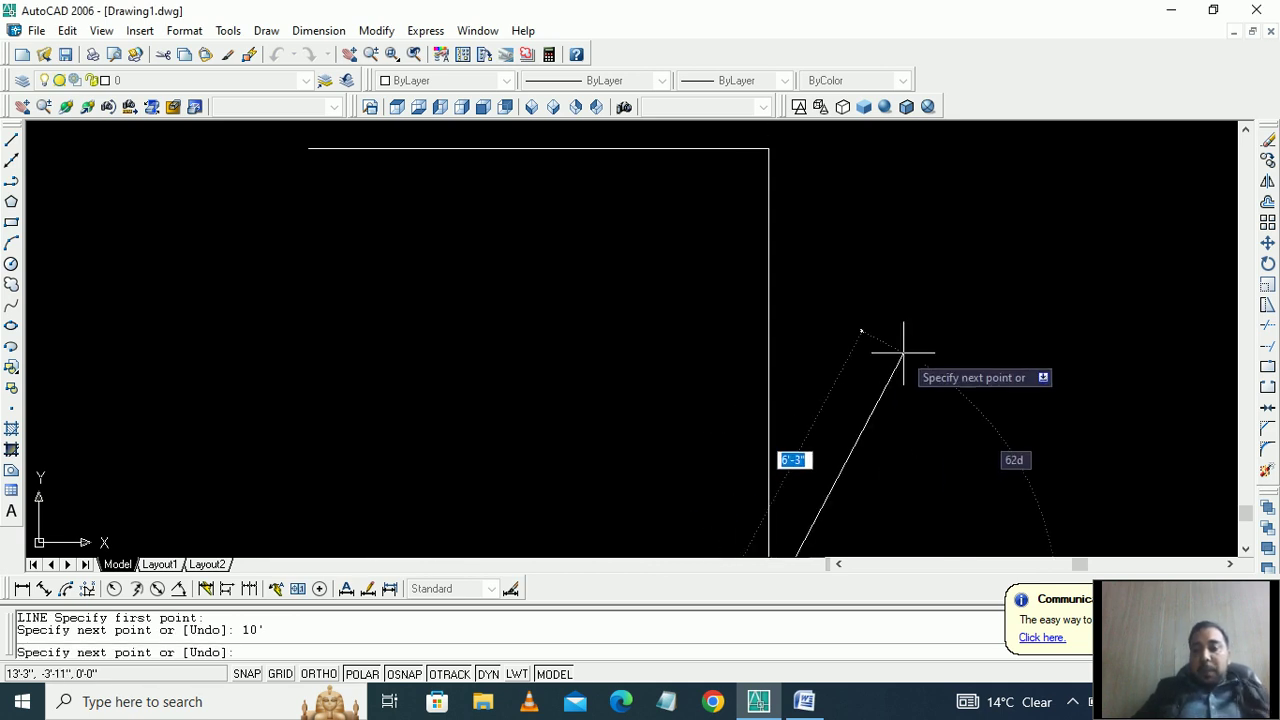
{"action": "key", "text": "Escape"}
Step: Fit the two connected lines in view with the Zoom command's All option, leaving some free space around them
{"action": "scroll", "coordinate": [752, 394], "scroll_direction": "down", "scroll_amount": 3}
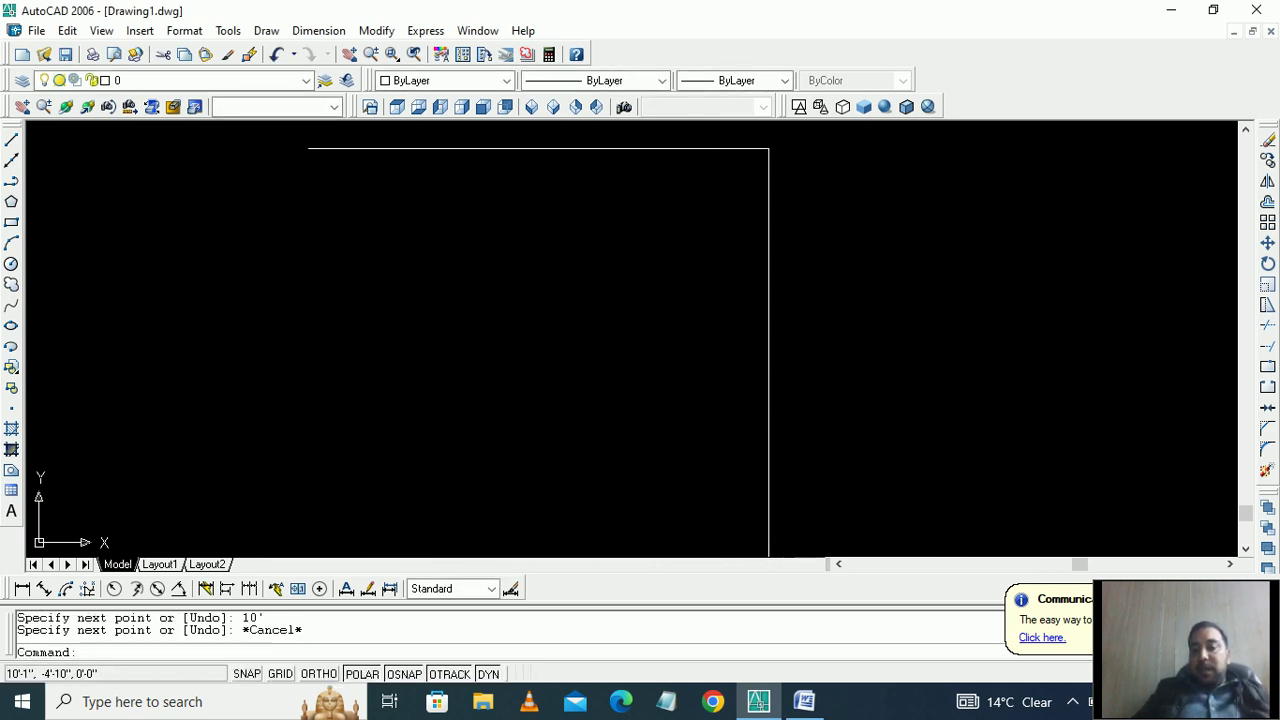
{"action": "scroll", "coordinate": [750, 389], "scroll_direction": "up", "scroll_amount": 4}
{"action": "scroll", "coordinate": [750, 389], "scroll_direction": "down", "scroll_amount": 4}
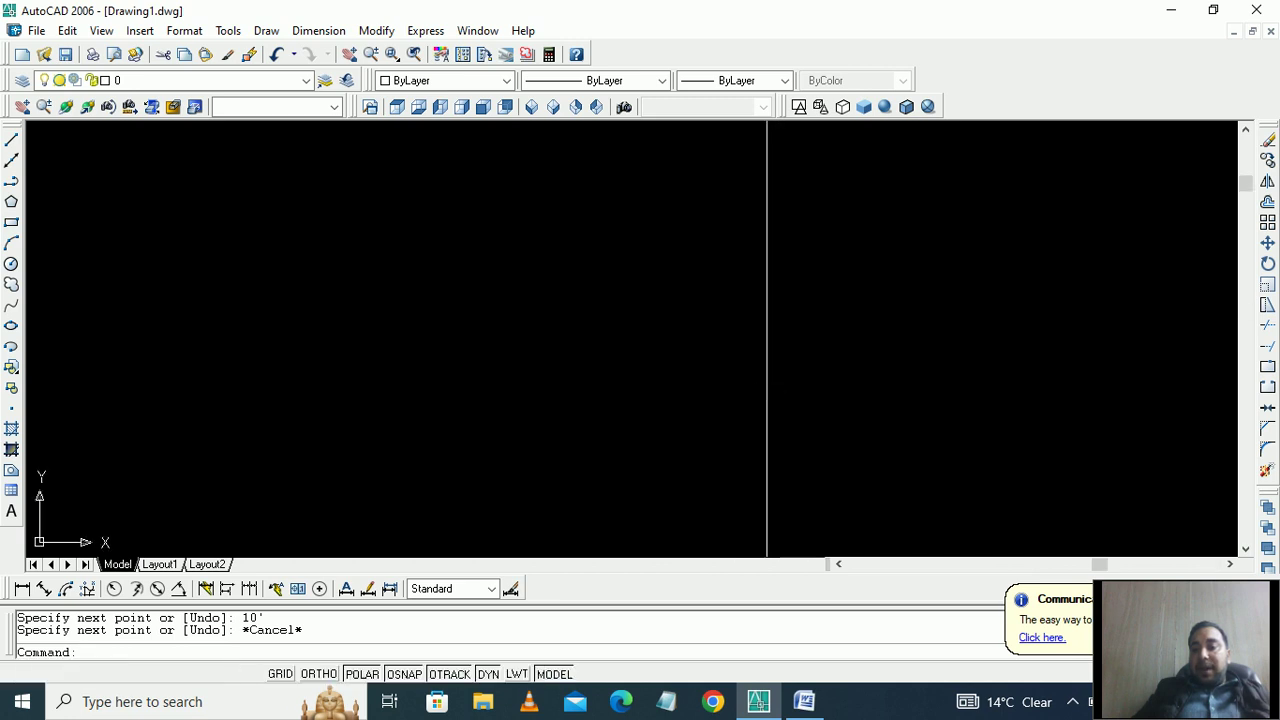
{"action": "type", "text": "z"}
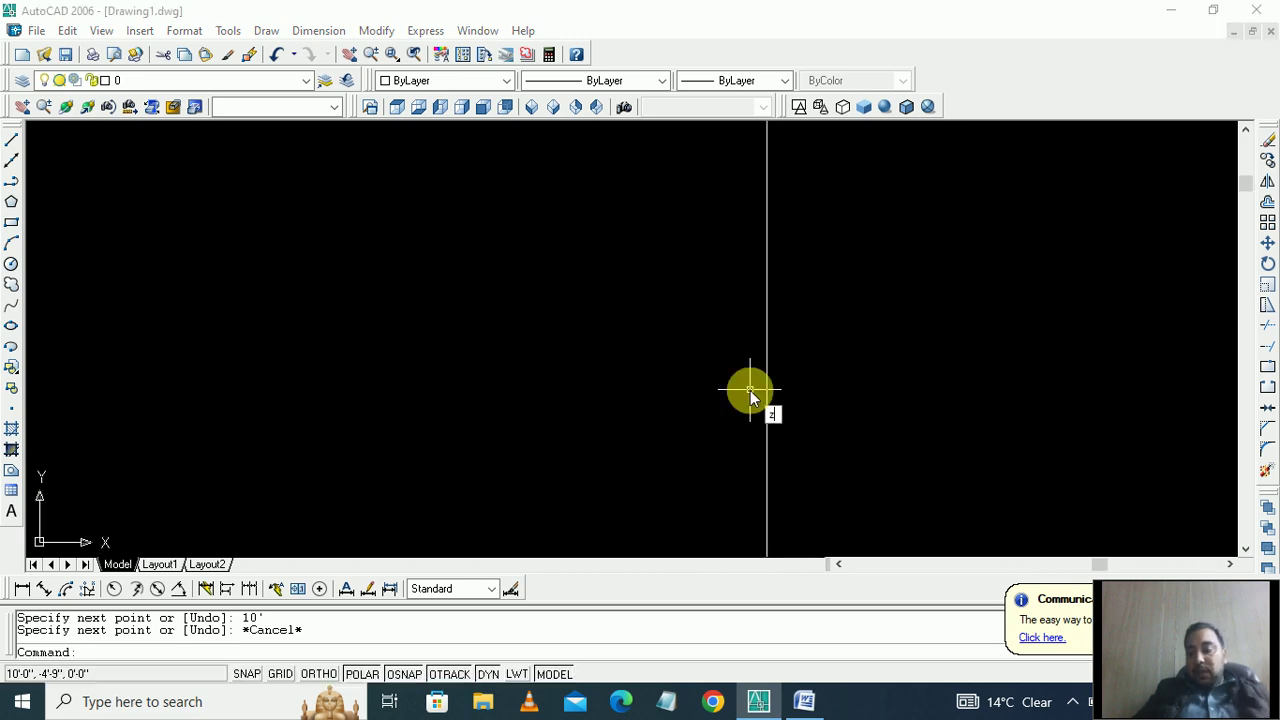
{"action": "key", "text": "Return"}
{"action": "type", "text": "a"}
{"action": "key", "text": "Return"}
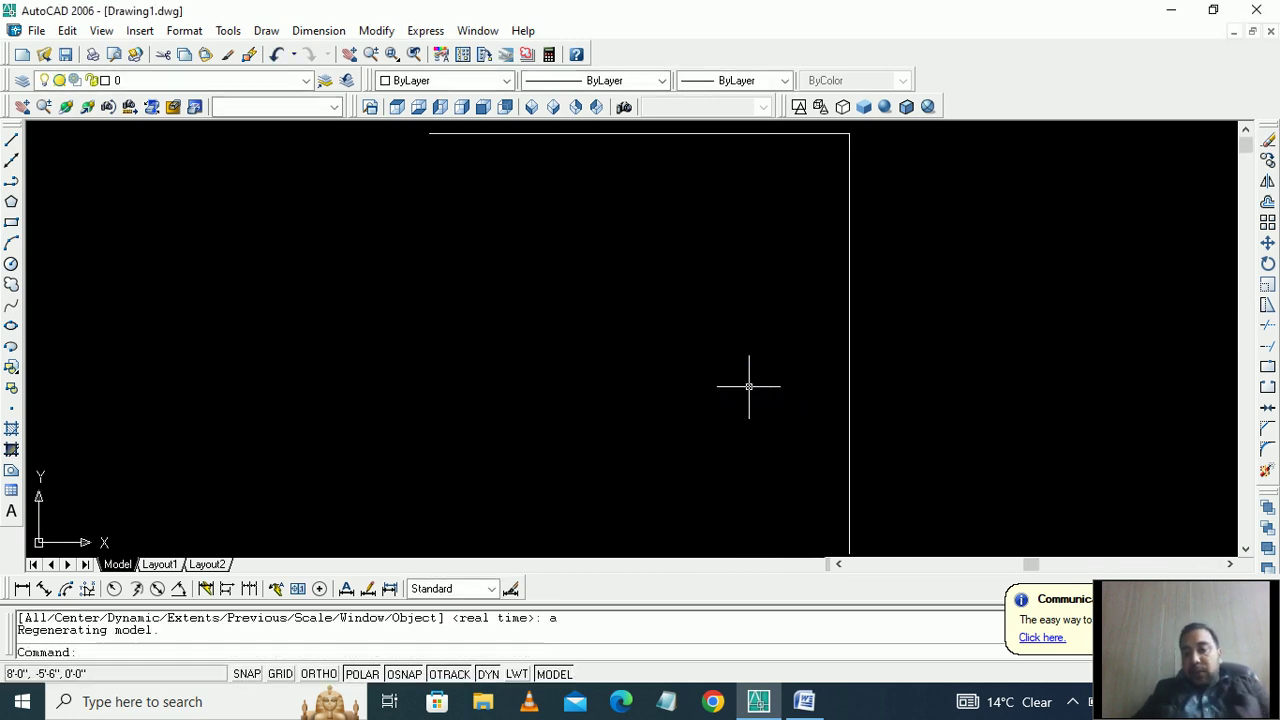
{"action": "scroll", "coordinate": [732, 344], "scroll_direction": "down", "scroll_amount": 1}
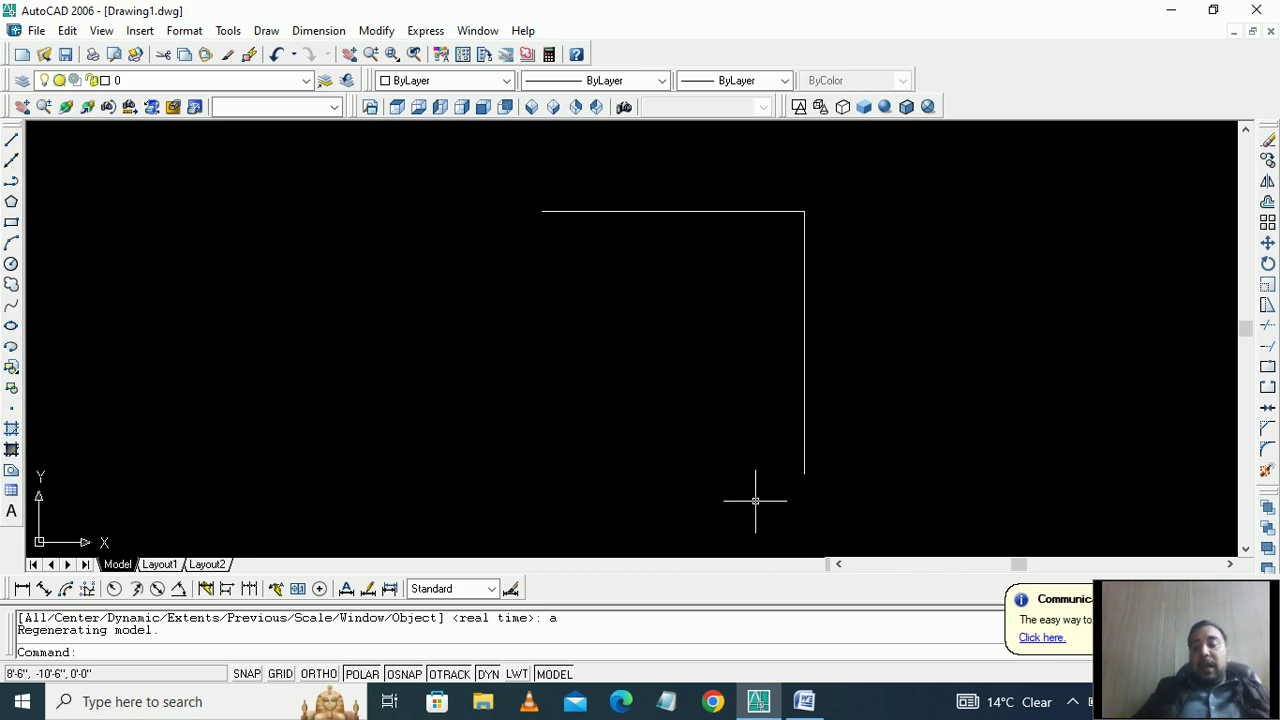
Step: Draw the square's bottom side with the Line command, 10' toward negative X from the vertical line's lower end
{"action": "key", "text": "Escape"}
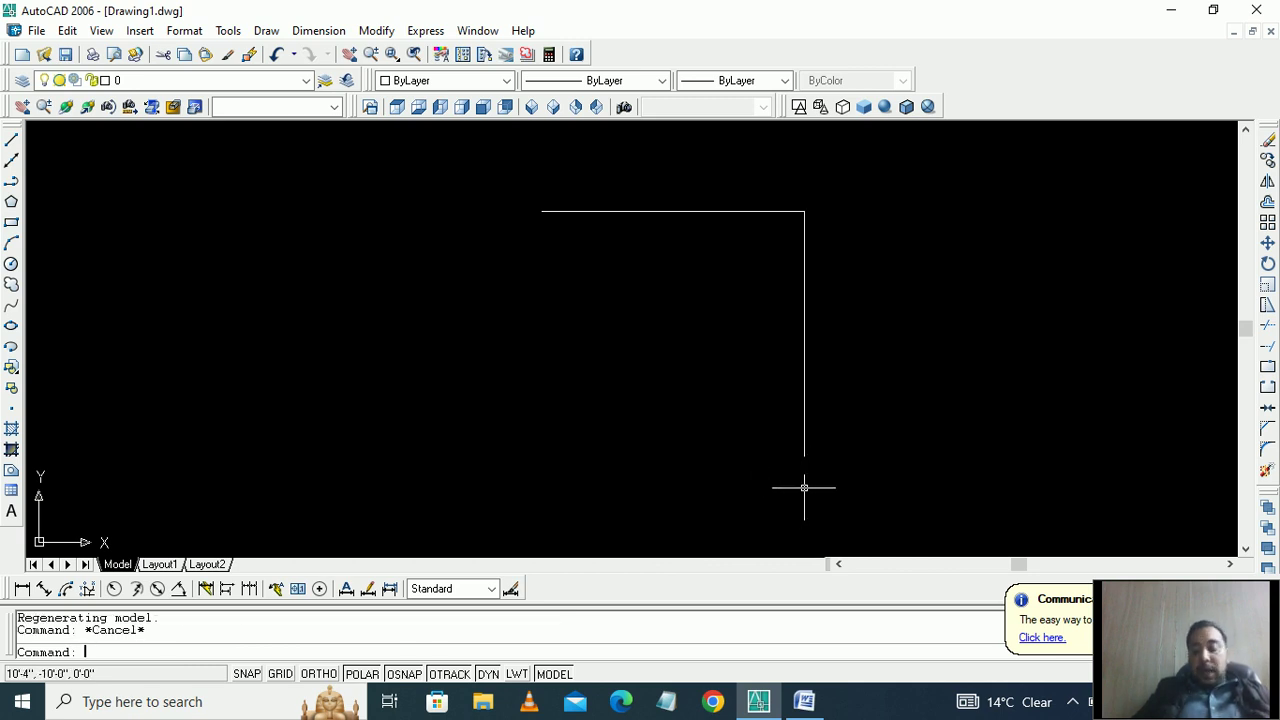
{"action": "left_click", "coordinate": [805, 490]}
{"action": "type", "text": "l"}
{"action": "key", "text": "Return"}
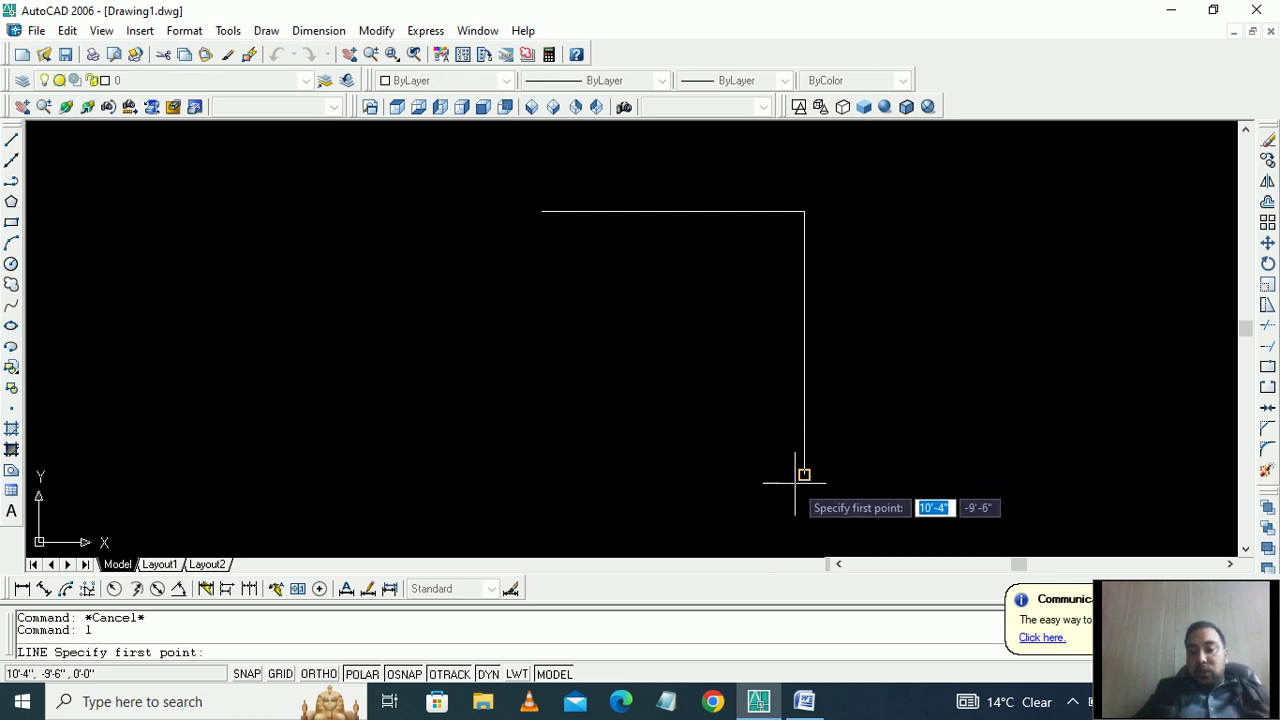
{"action": "left_click", "coordinate": [804, 474]}
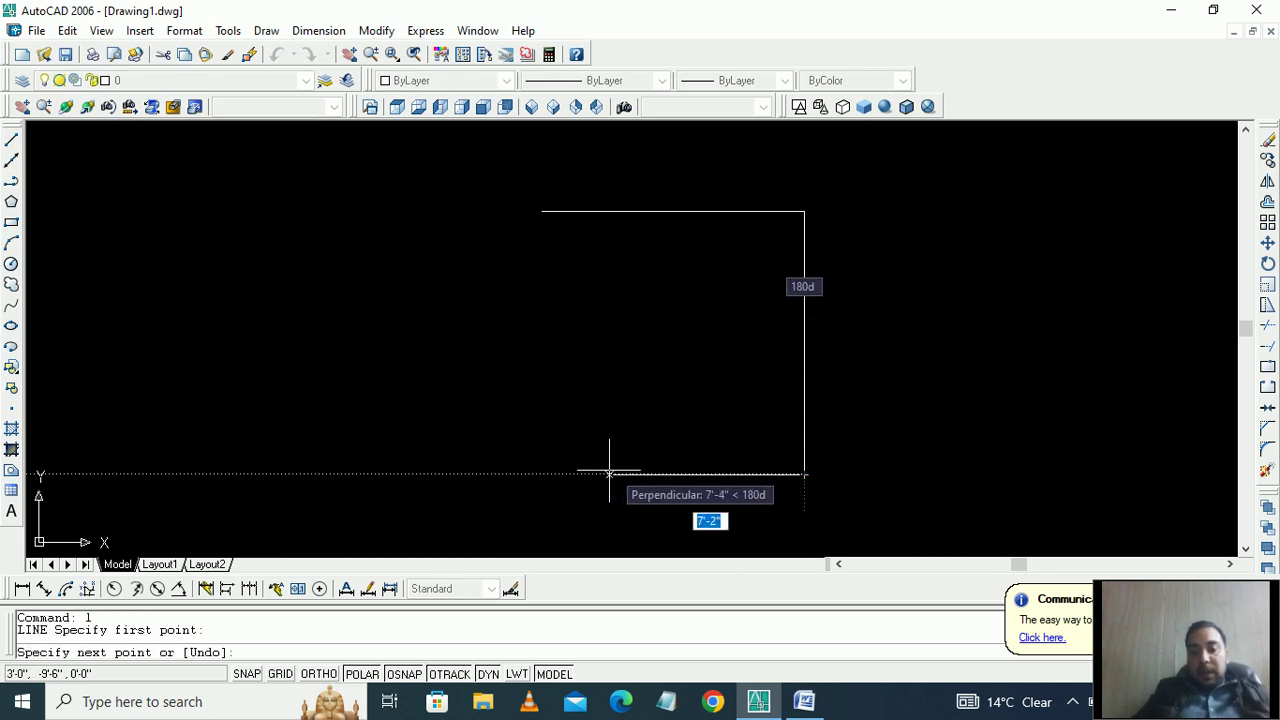
{"action": "type", "text": "10"}
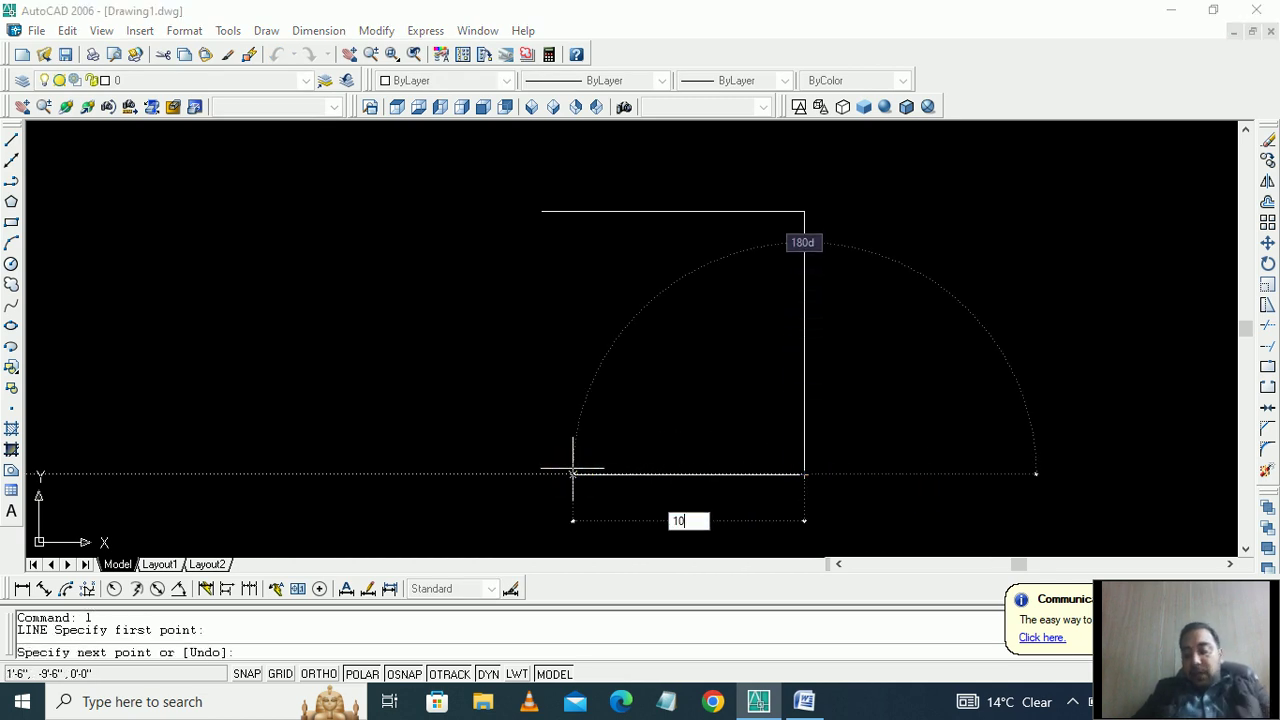
{"action": "type", "text": "'"}
{"action": "key", "text": "Return"}
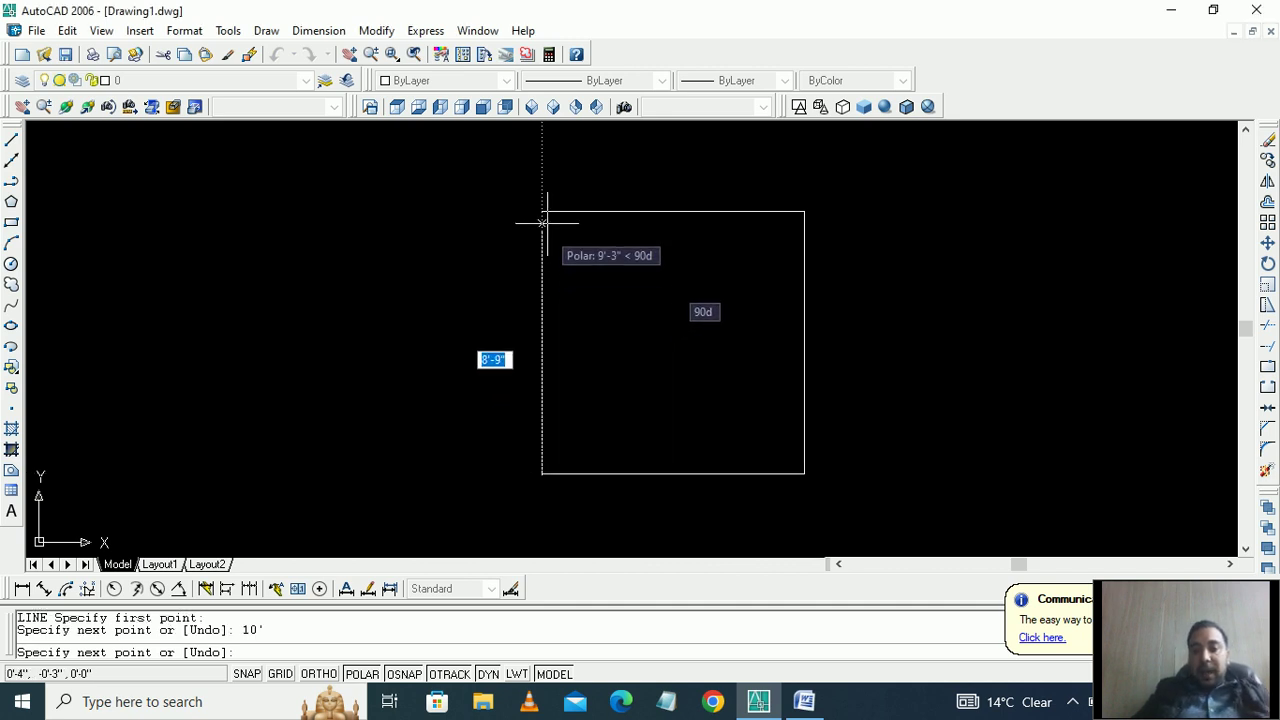
Step: Close the square with a 10' line upward from the bottom side's left end and end the Line command
{"action": "type", "text": "10"}
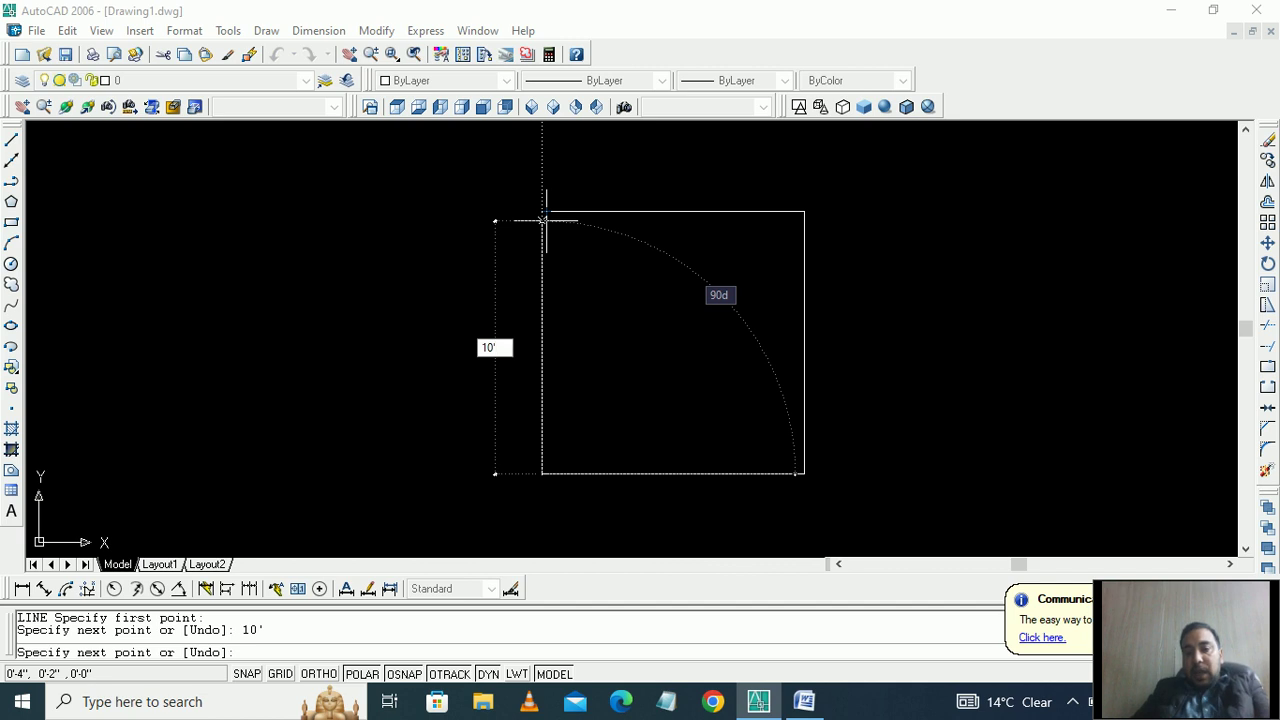
{"action": "type", "text": "'"}
{"action": "key", "text": "Return"}
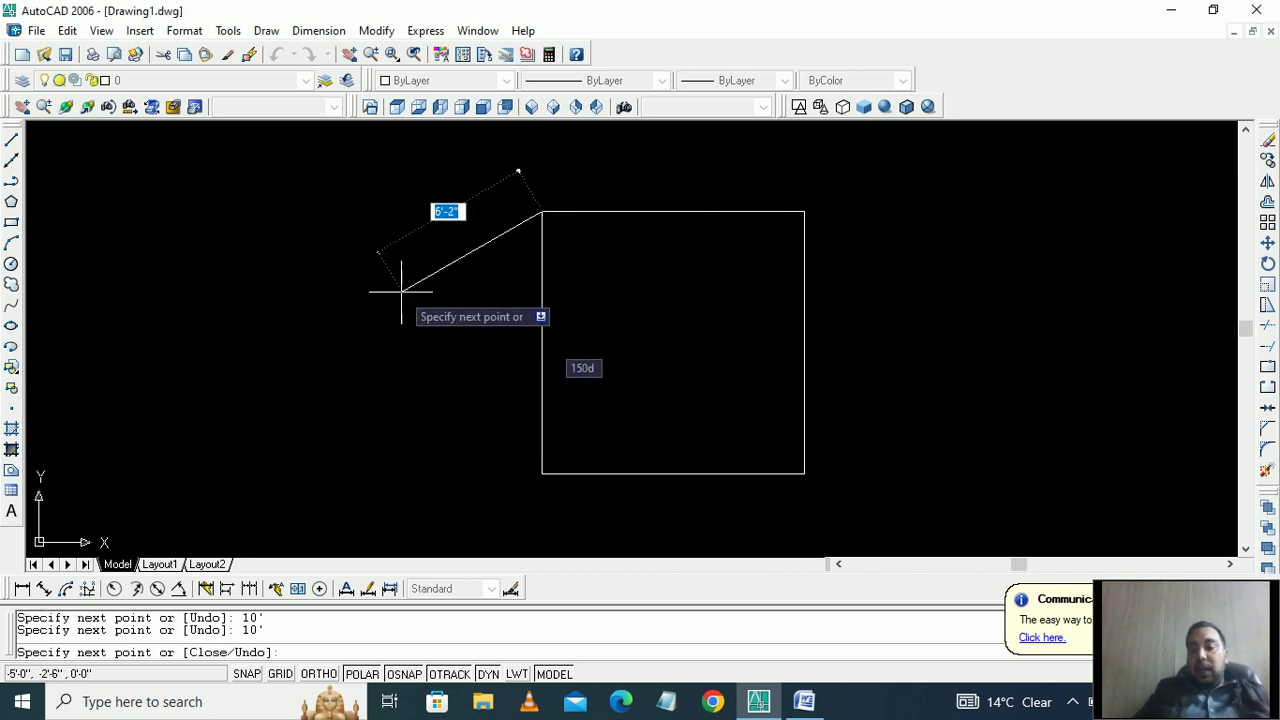
{"action": "key", "text": "Escape"}
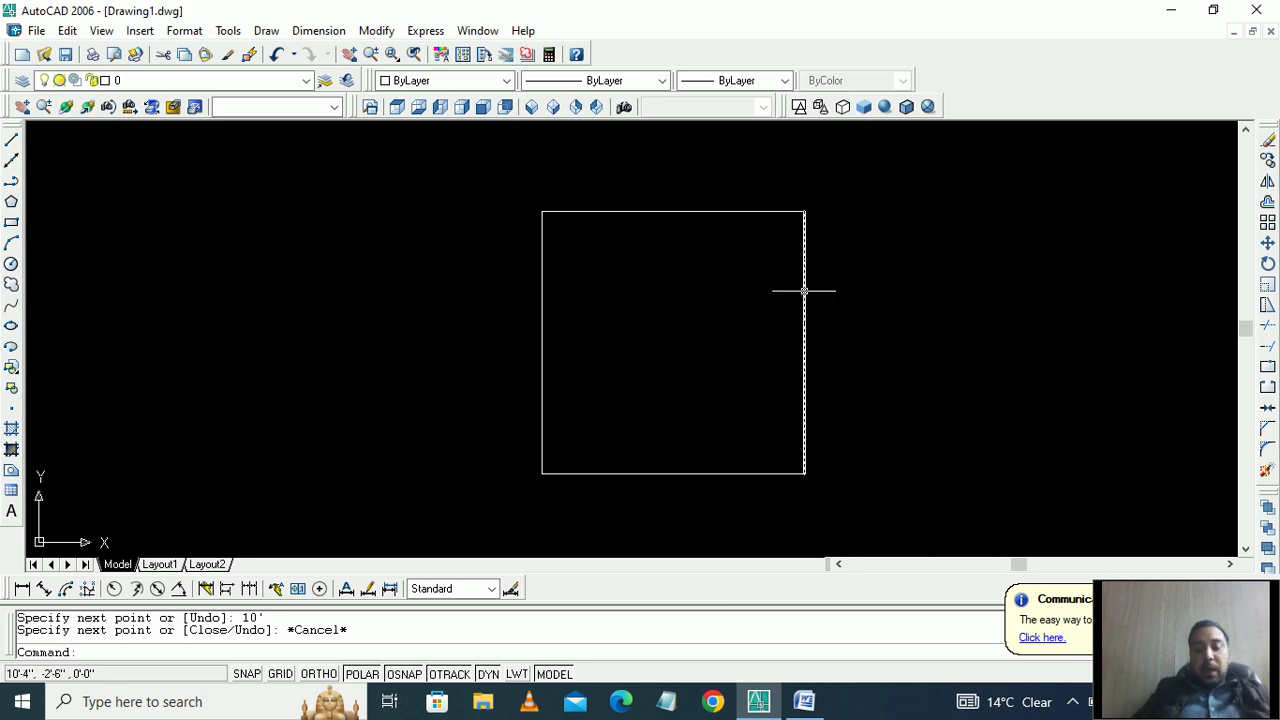
{"action": "key", "text": "Escape"}
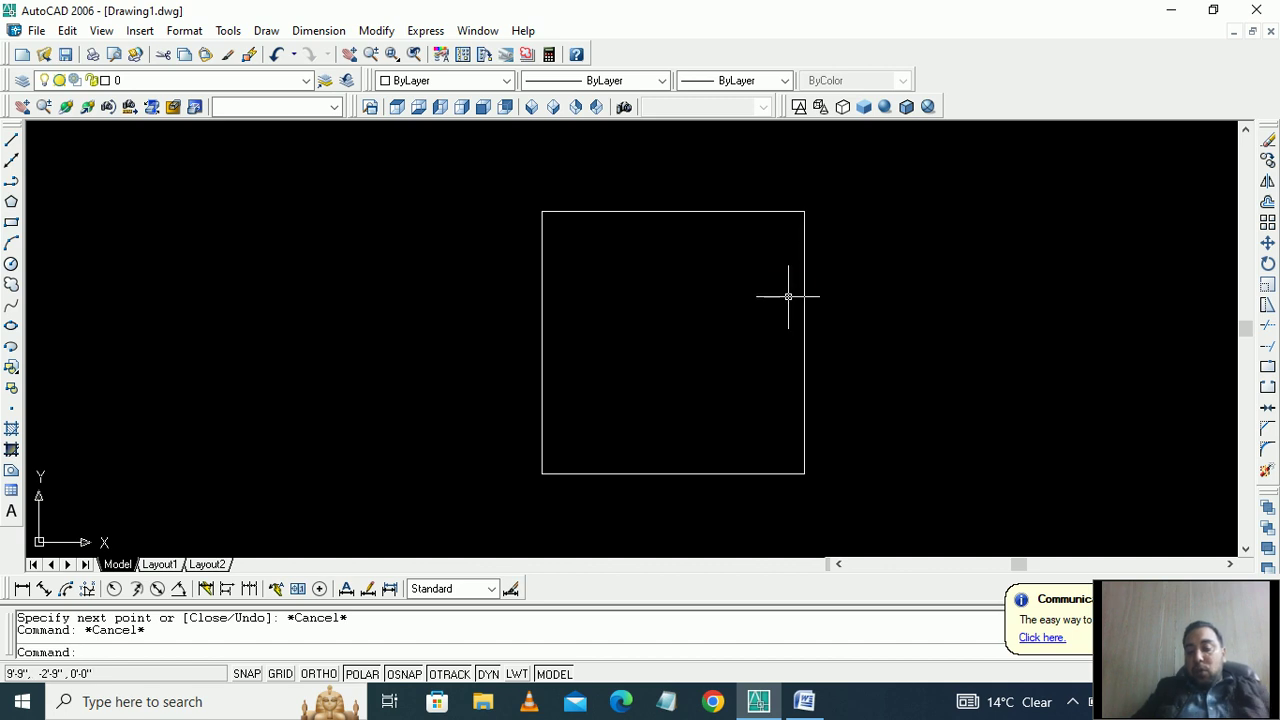
Step: Offset the square's right side 9' toward the inside with the Offset command
{"action": "type", "text": "o"}
{"action": "key", "text": "Return"}
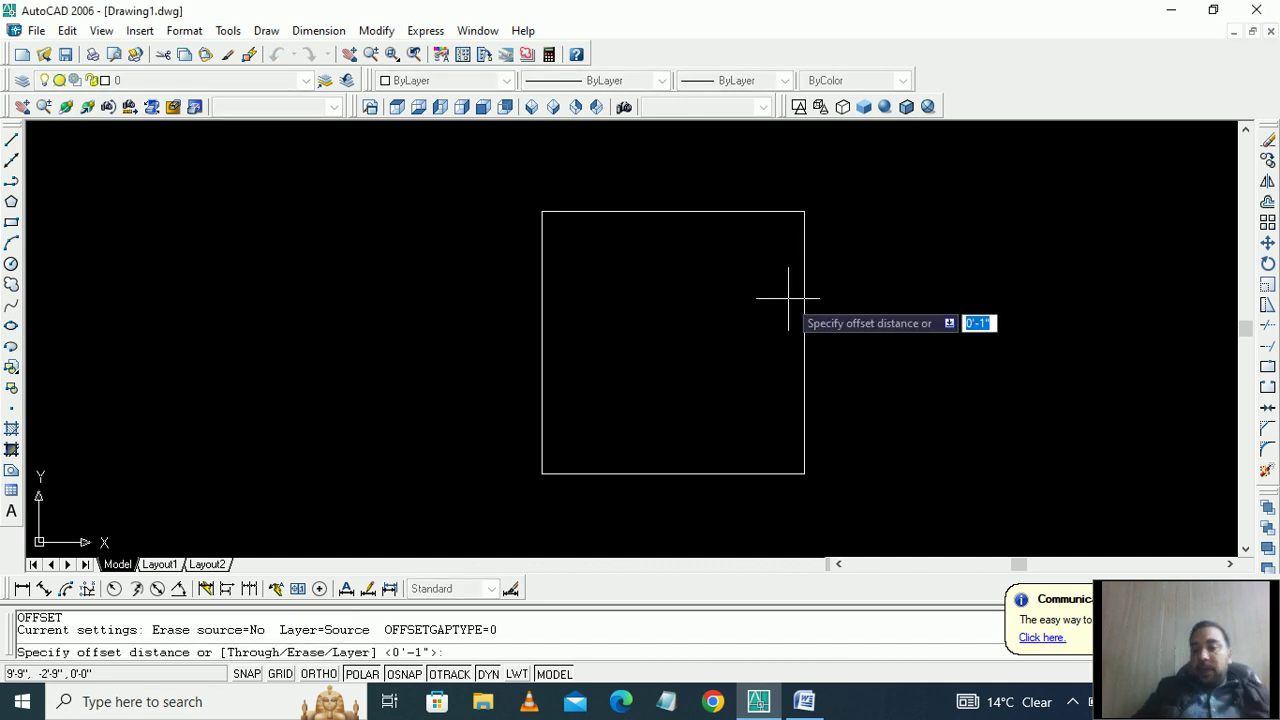
{"action": "type", "text": "9"}
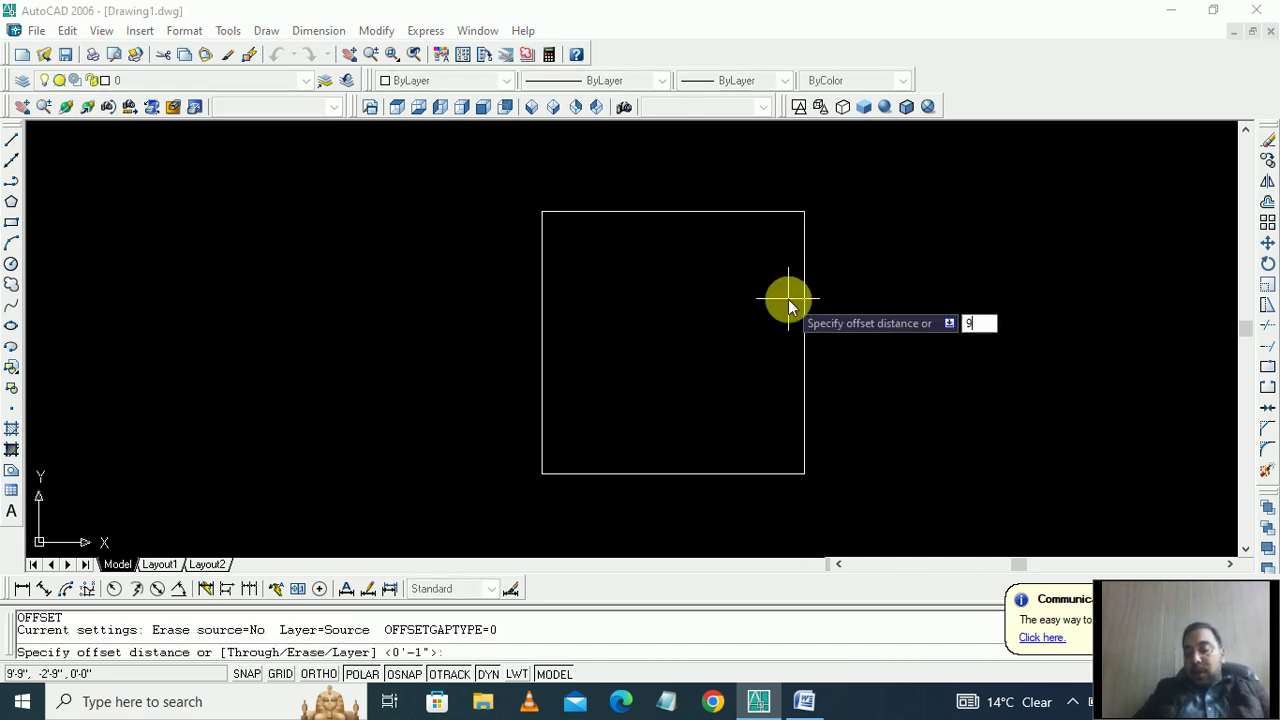
{"action": "type", "text": "'"}
{"action": "key", "text": "Return"}
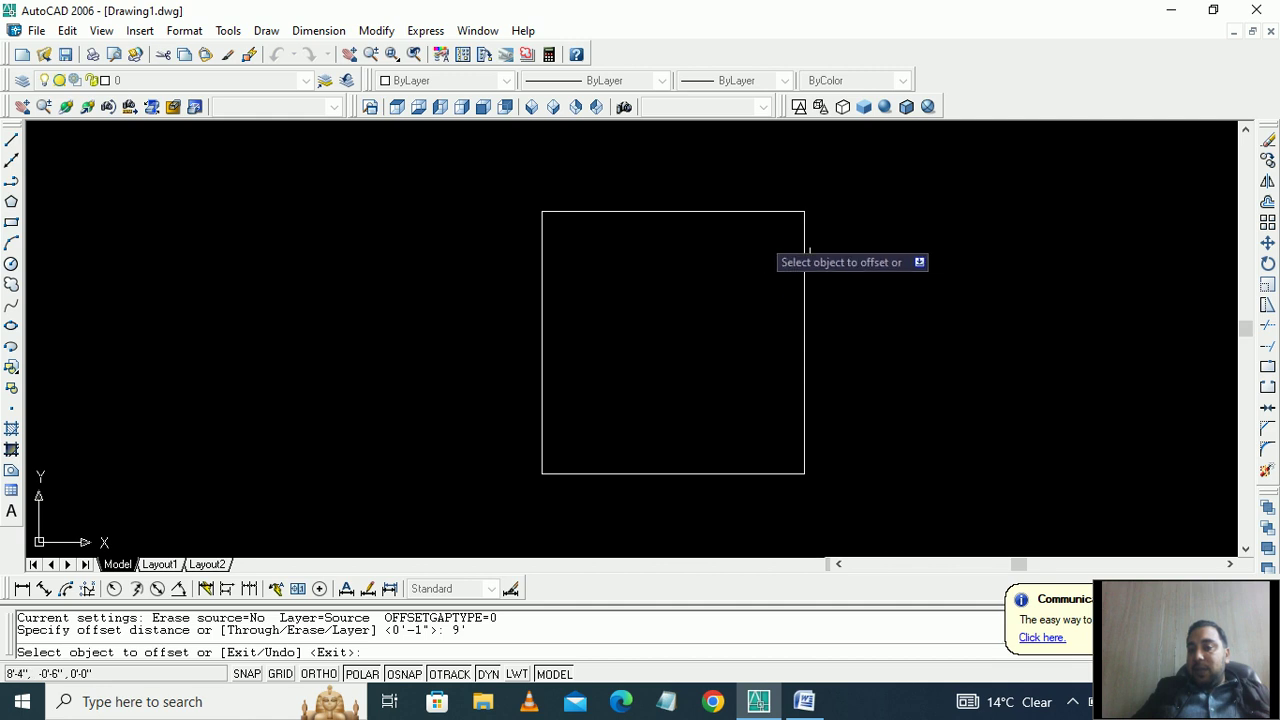
{"action": "left_click", "coordinate": [803, 291]}
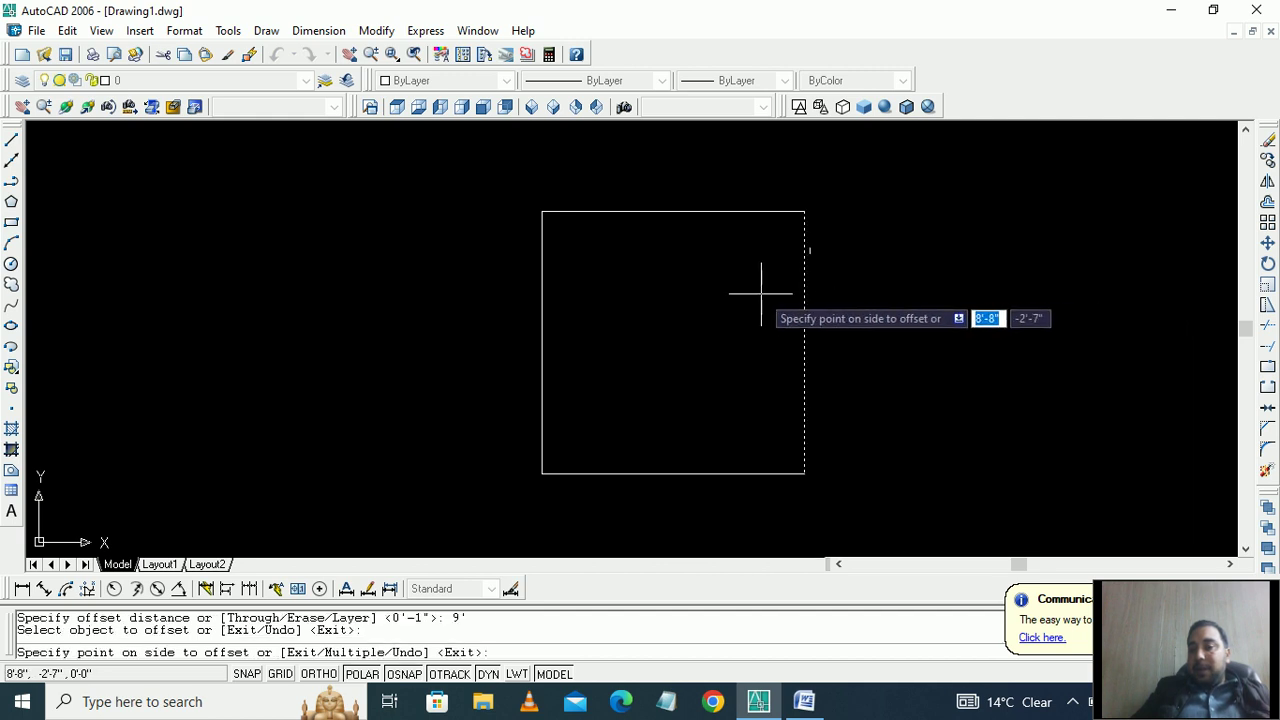
{"action": "left_click", "coordinate": [761, 294]}
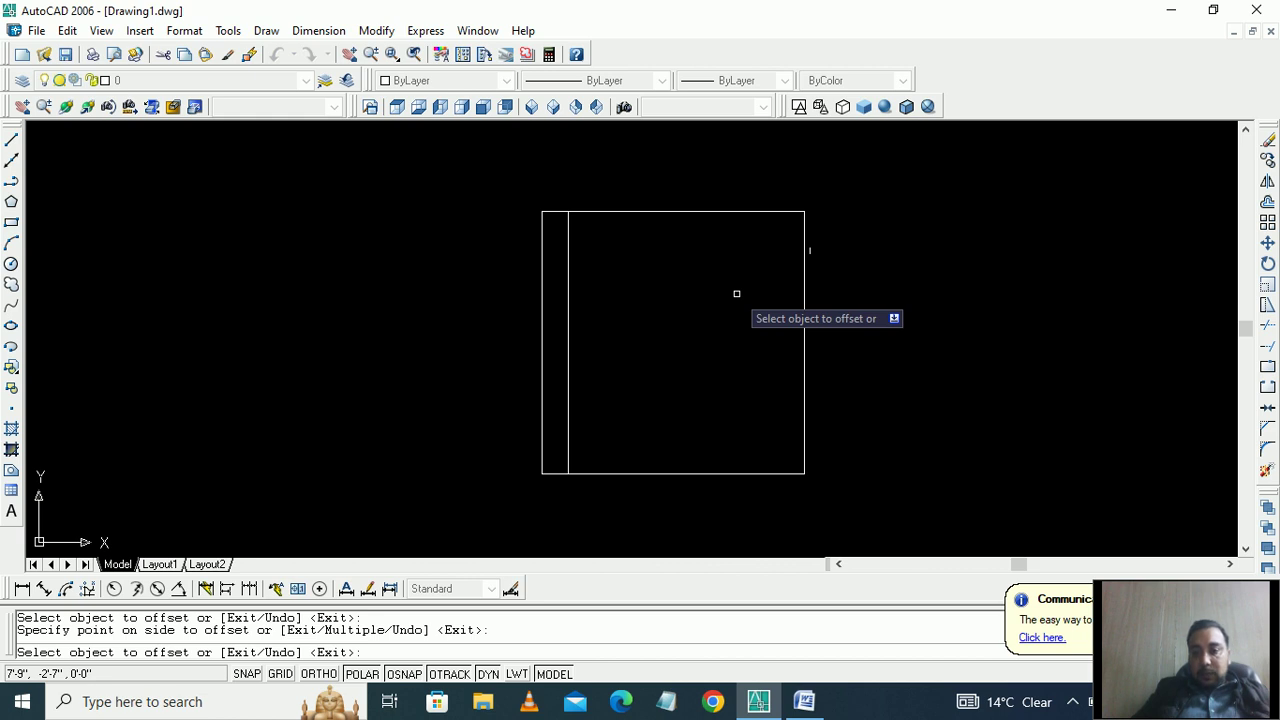
Step: Offset the square's top, bottom and left sides inward by the same 9' distance and end the Offset command
{"action": "left_click", "coordinate": [721, 211]}
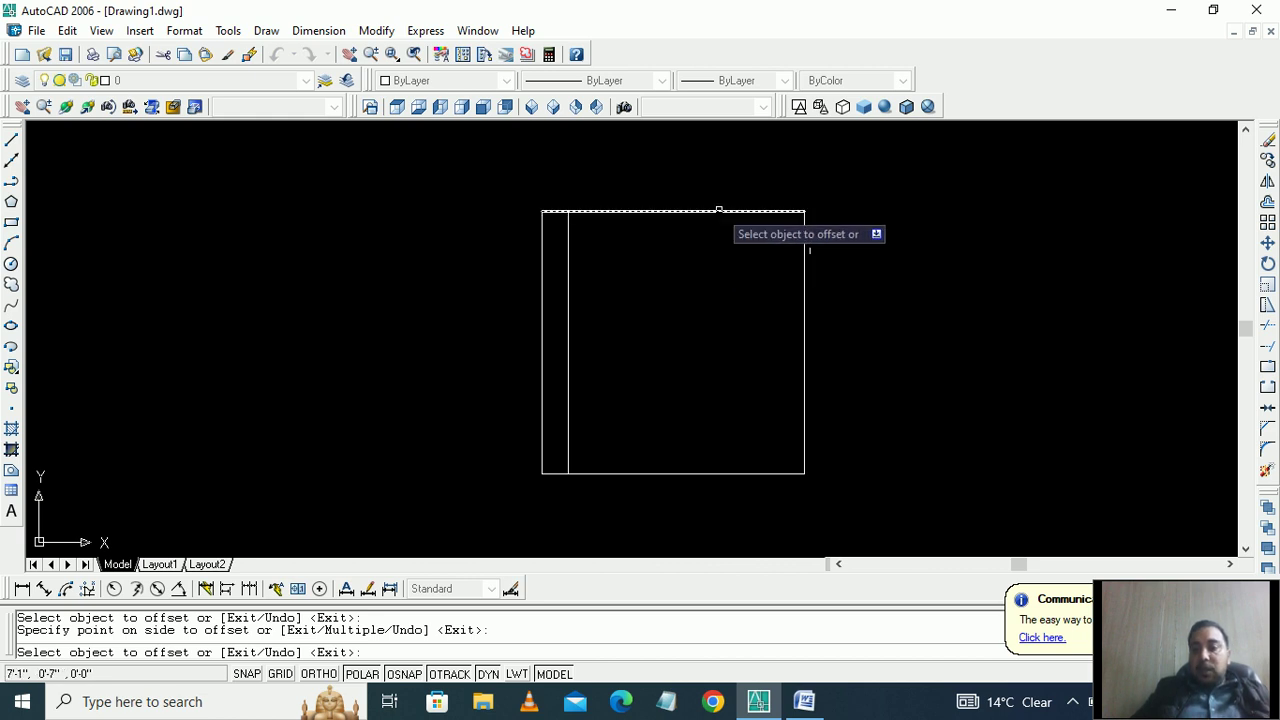
{"action": "left_click", "coordinate": [721, 250]}
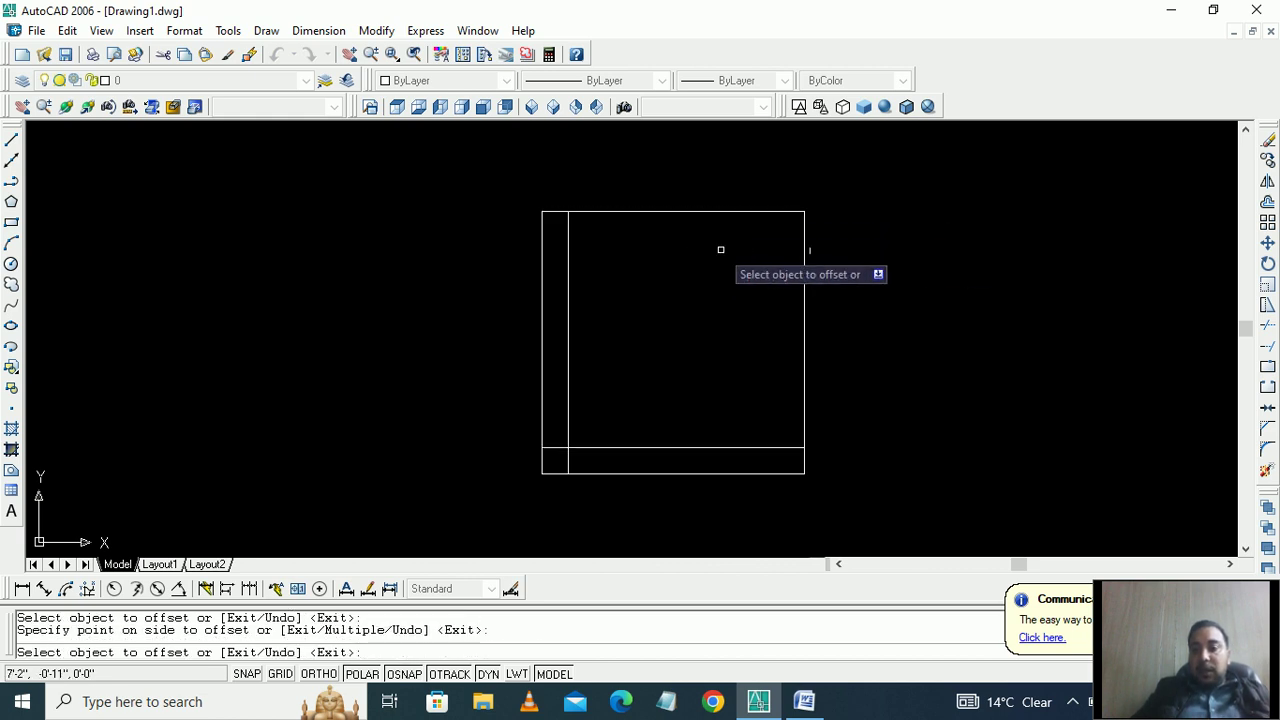
{"action": "left_click", "coordinate": [733, 473]}
{"action": "left_click", "coordinate": [757, 400]}
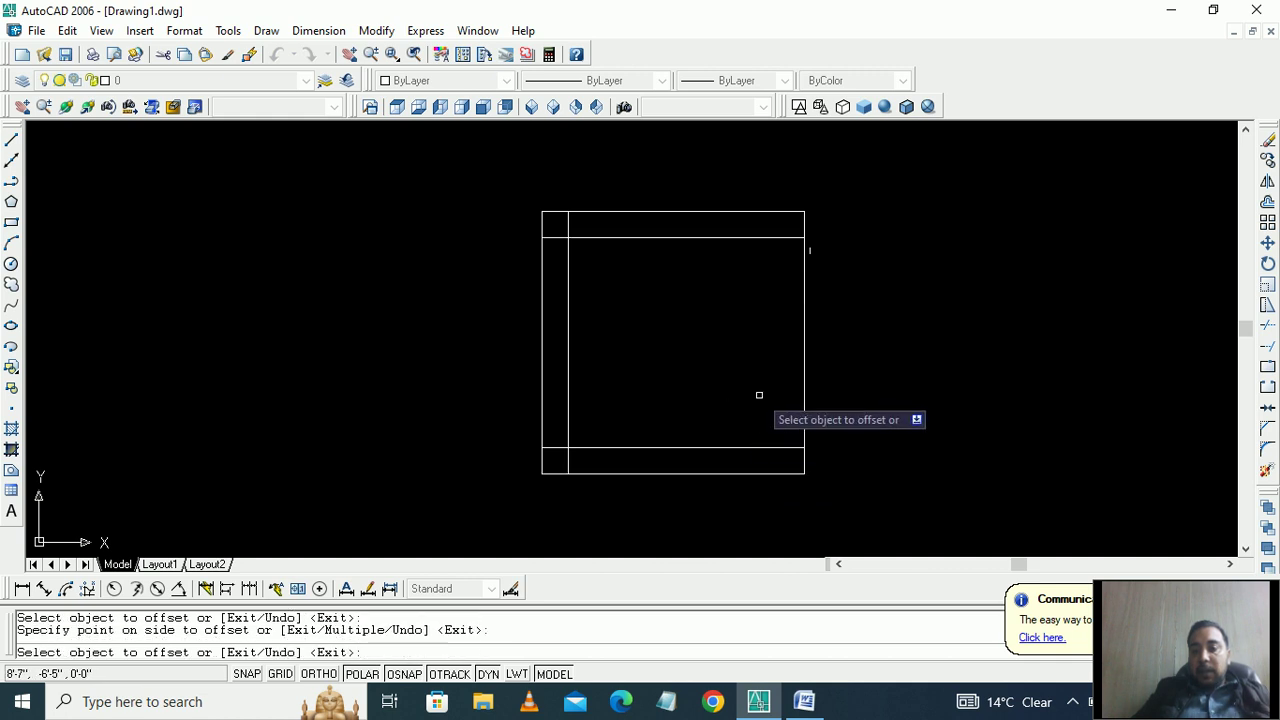
{"action": "left_click", "coordinate": [543, 357]}
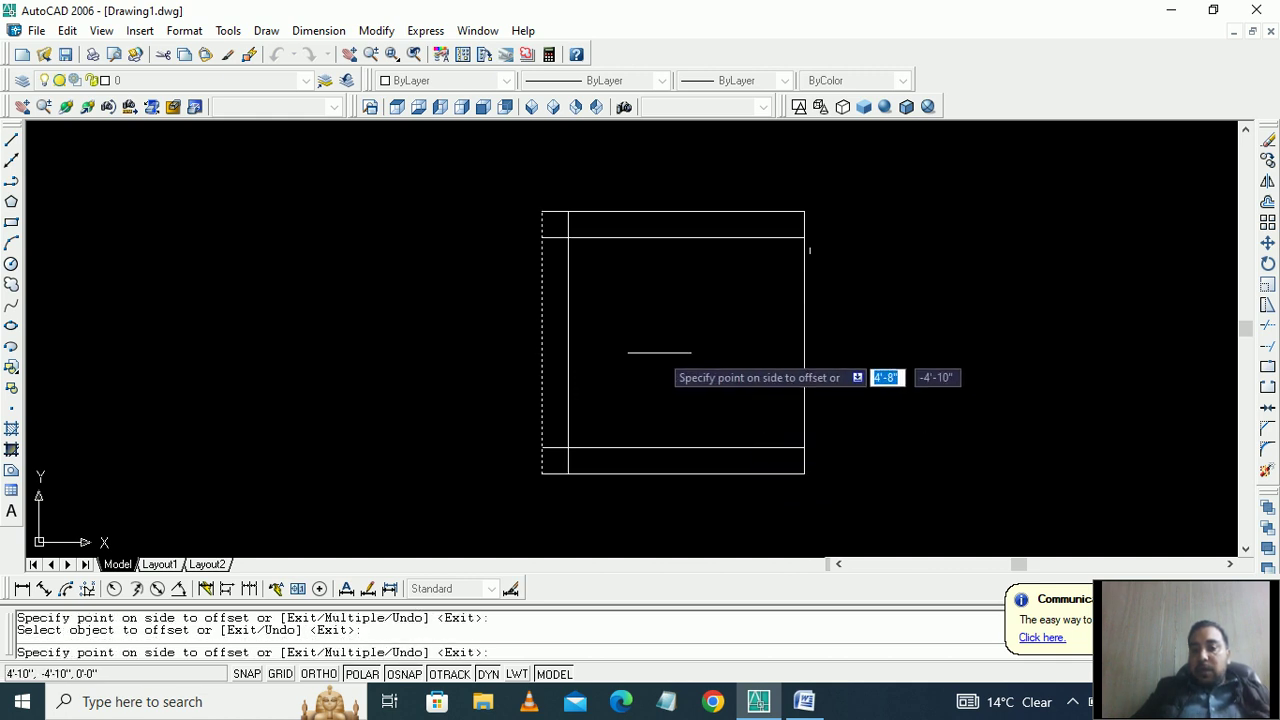
{"action": "left_click", "coordinate": [645, 352]}
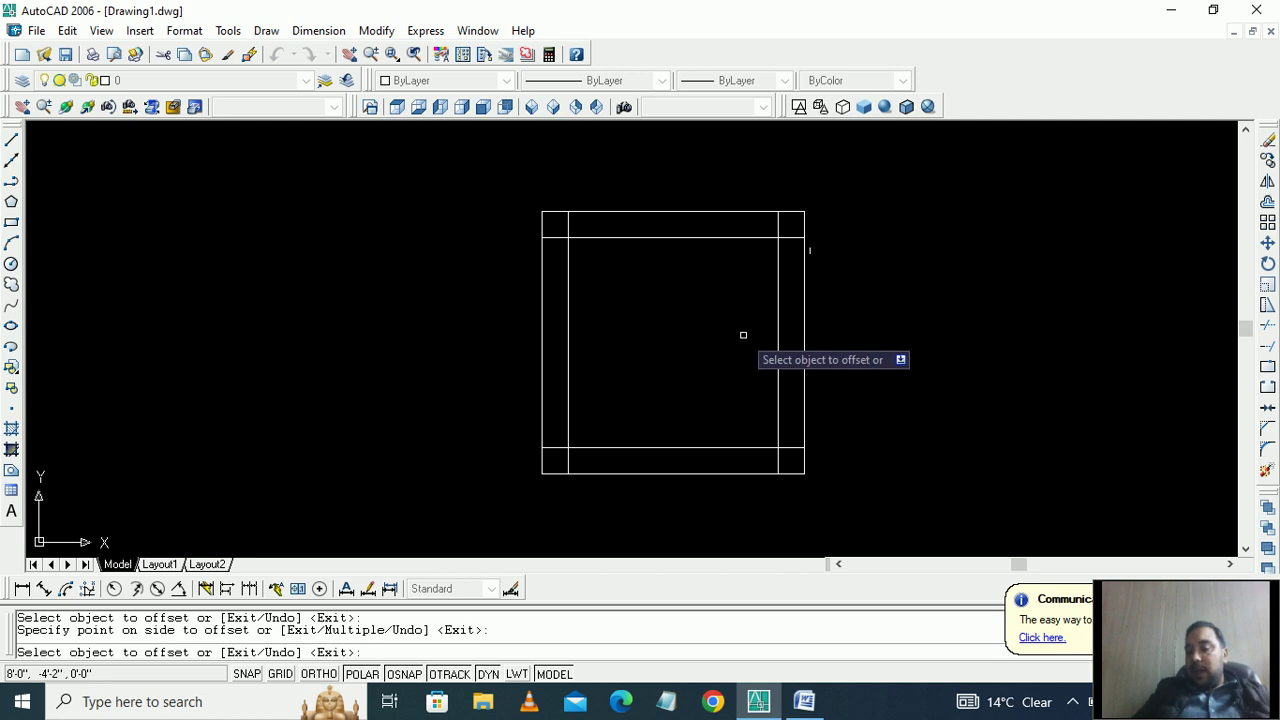
{"action": "key", "text": "Escape"}
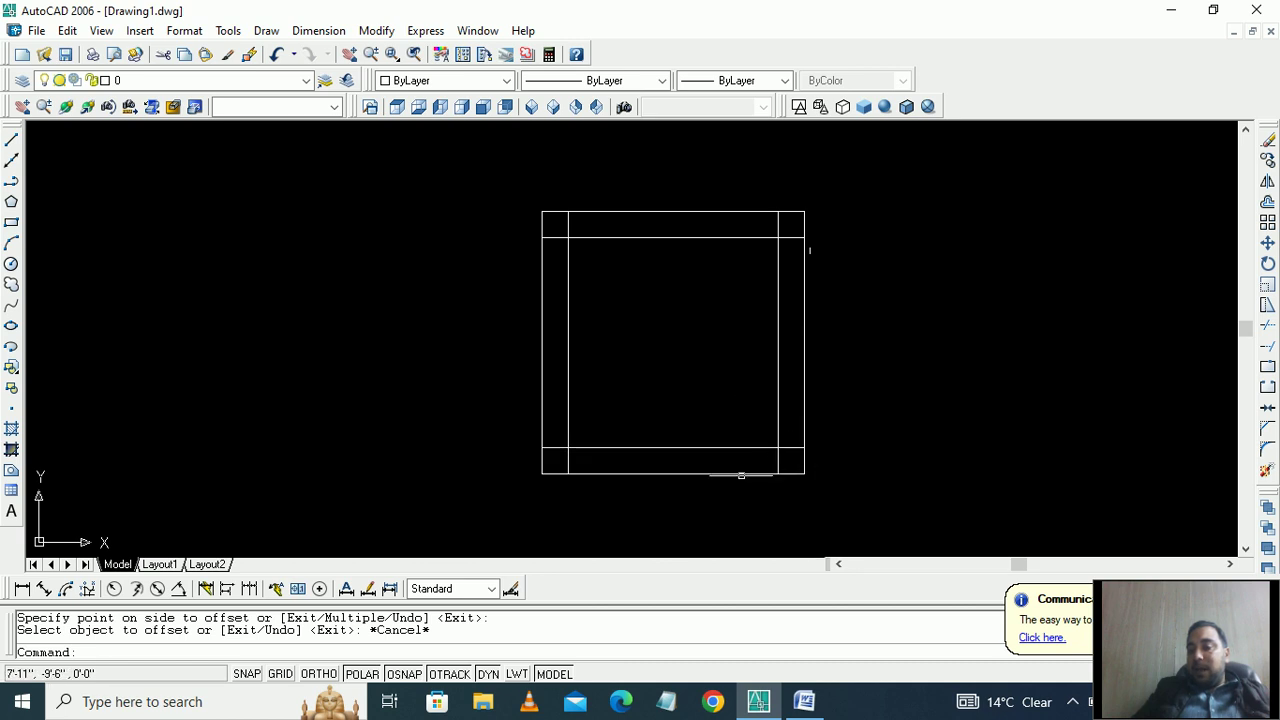
Step: Trim the inner offset lines' overhanging ends at the square's two top corners, using all objects as cutting edges
{"action": "key", "text": "Escape"}
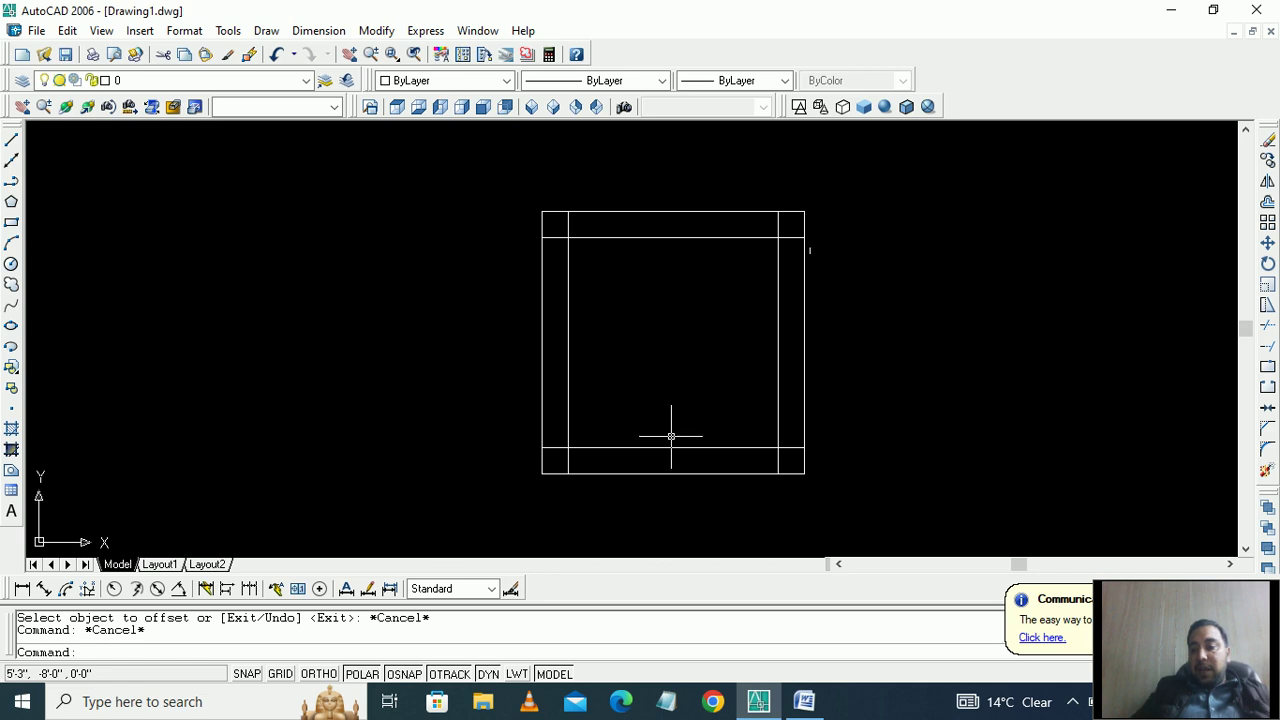
{"action": "type", "text": "tr"}
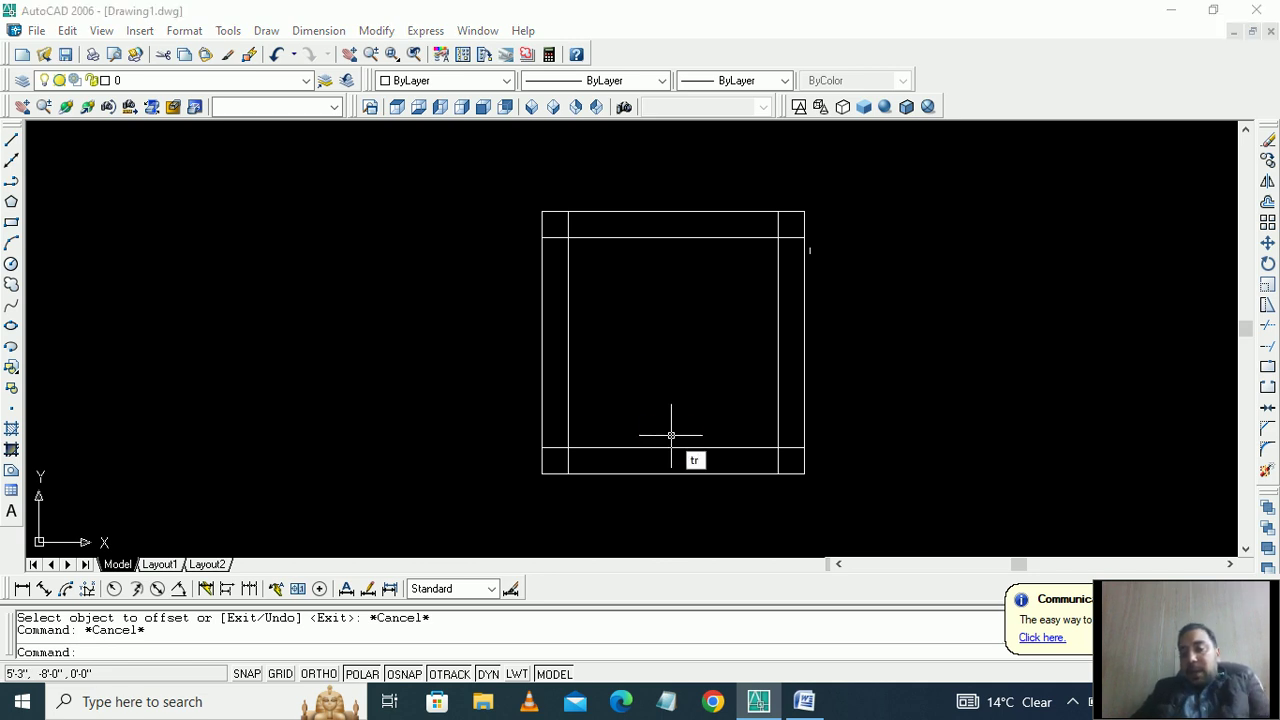
{"action": "key", "text": "Return"}
{"action": "key", "text": "Return"}
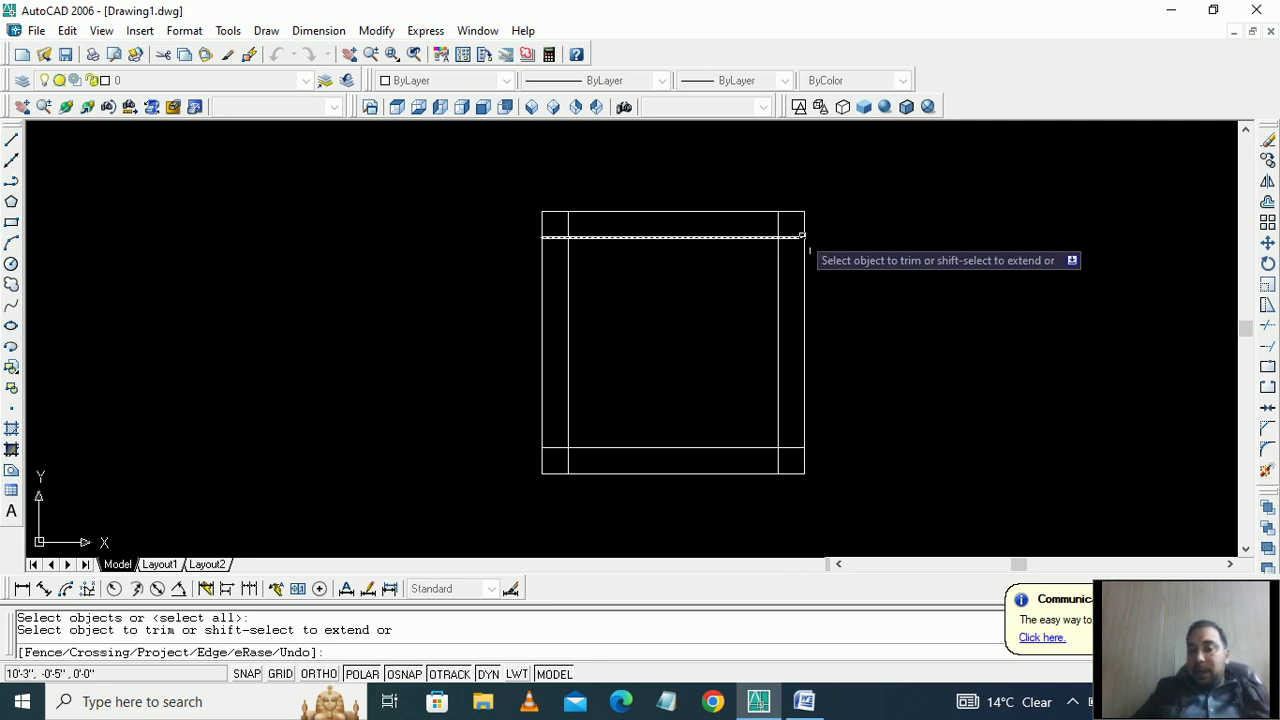
{"action": "left_click", "coordinate": [783, 223]}
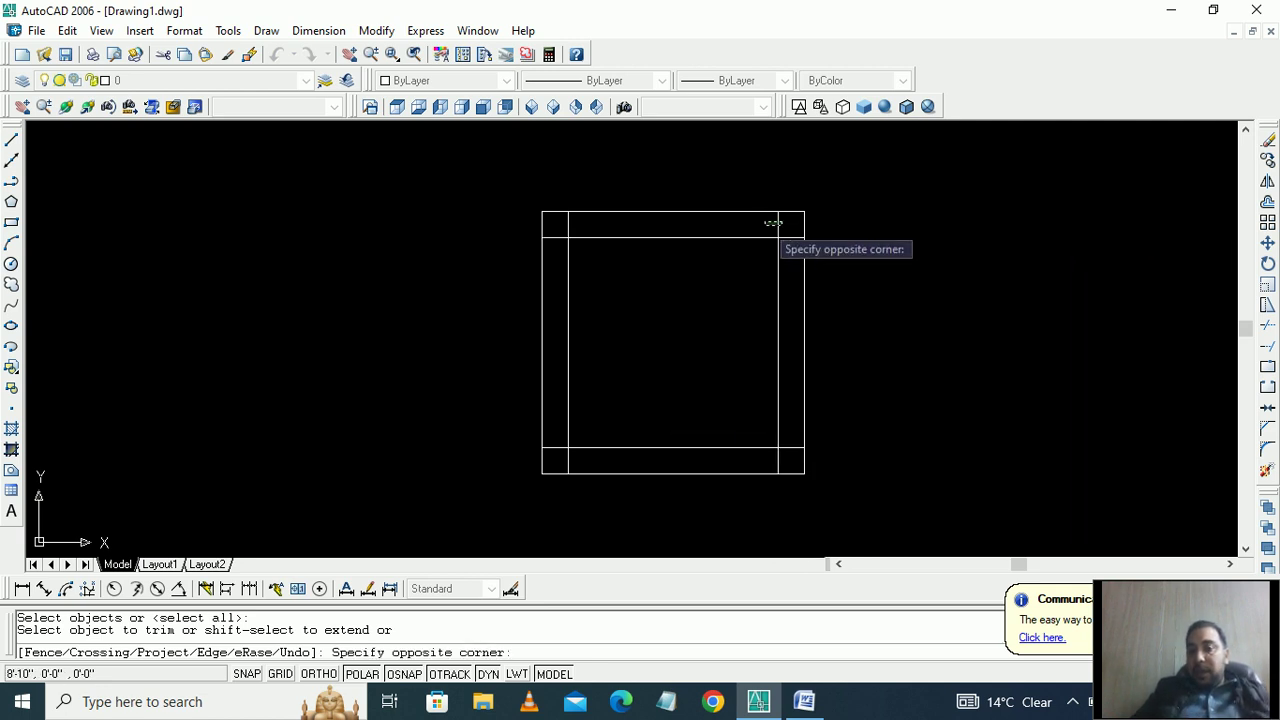
{"action": "left_click", "coordinate": [763, 223]}
{"action": "left_click", "coordinate": [791, 237]}
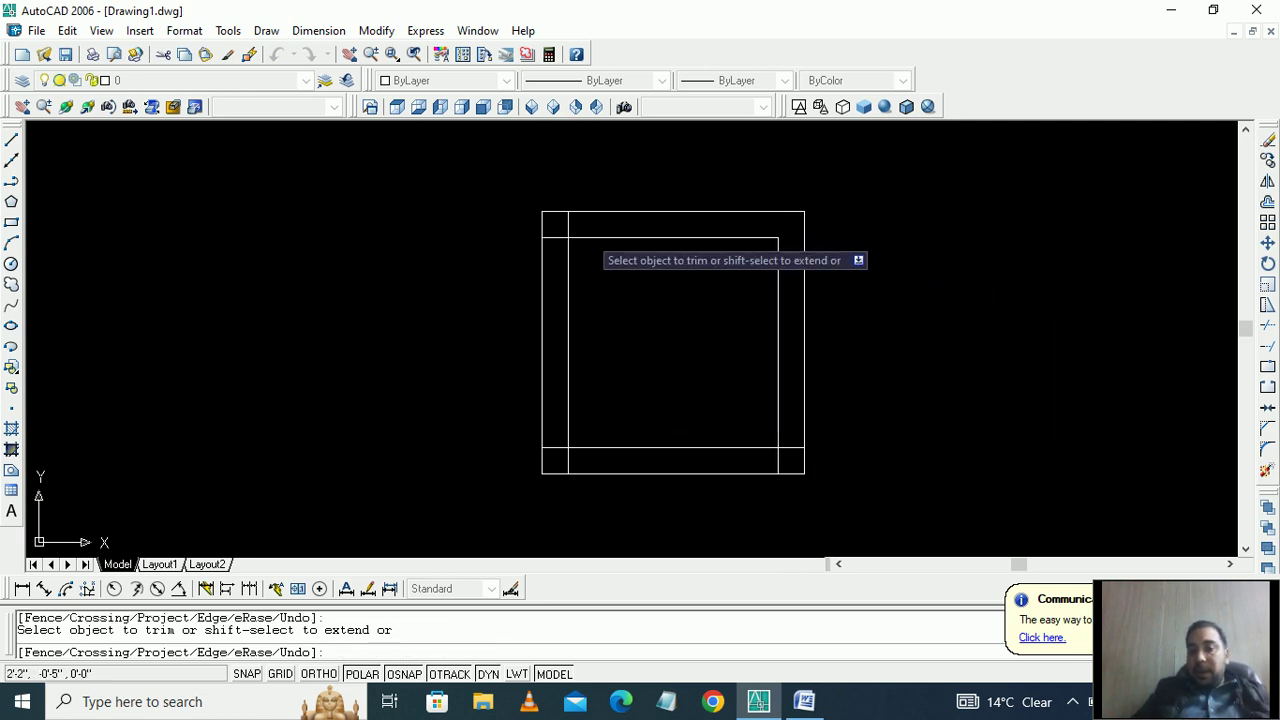
{"action": "left_click", "coordinate": [569, 222]}
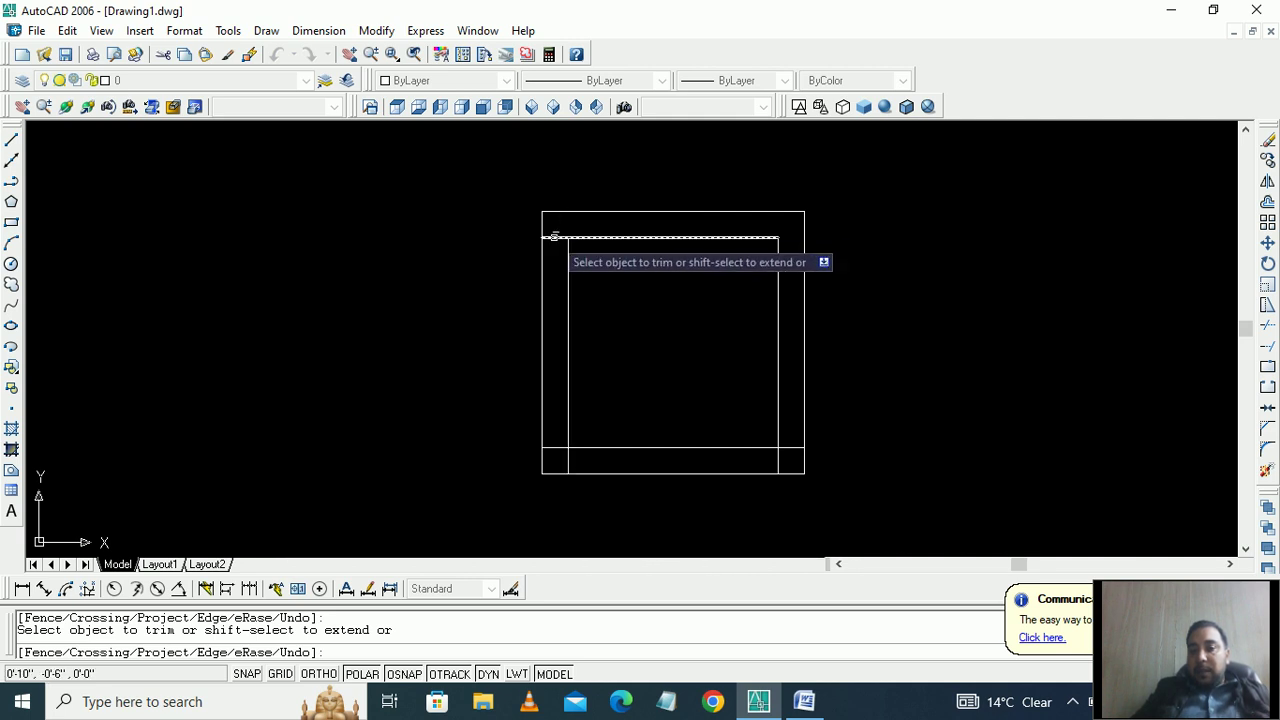
{"action": "left_click", "coordinate": [554, 237]}
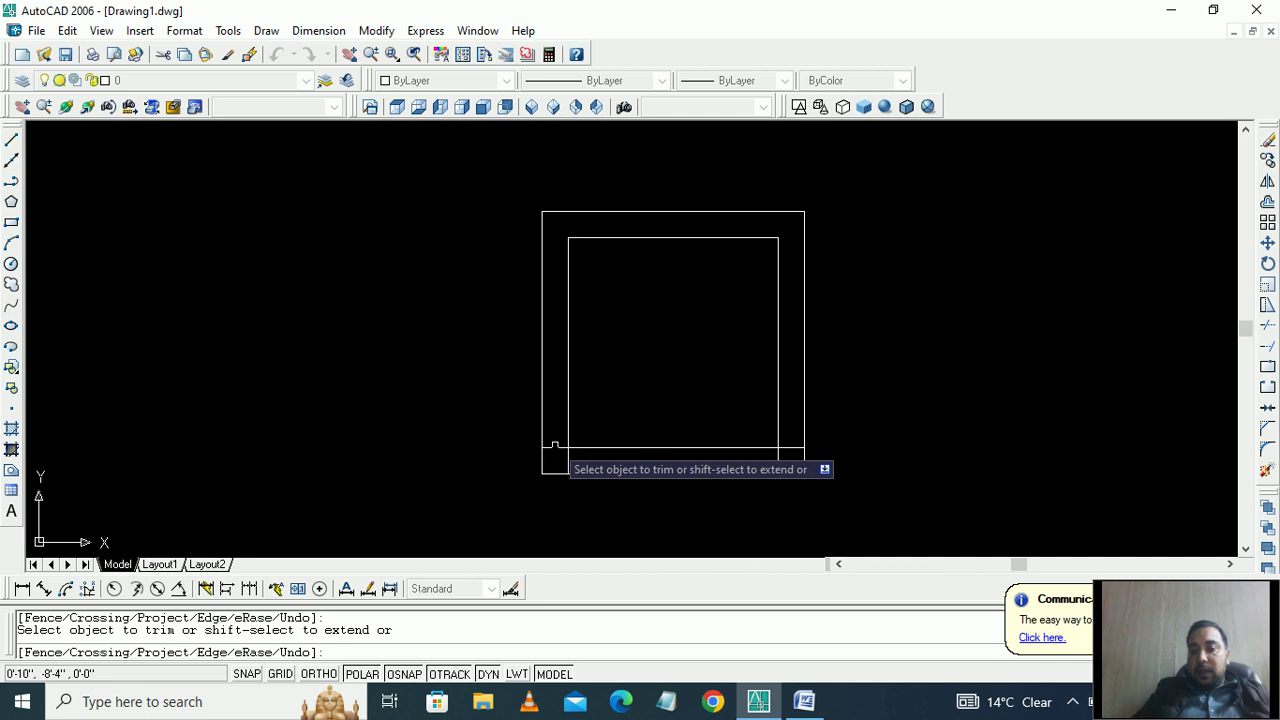
Step: Trim the overhanging ends of the inner lines at the two bottom corners to leave a clean inner square
{"action": "left_click", "coordinate": [553, 455]}
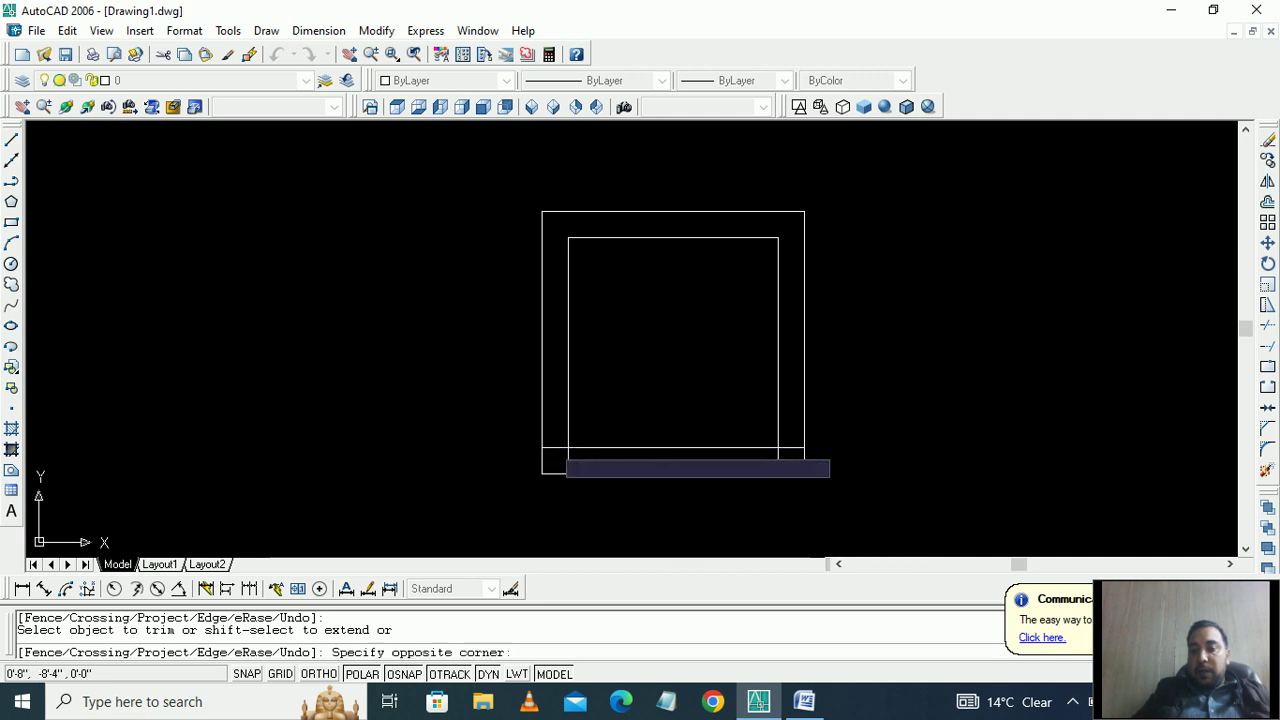
{"action": "left_click", "coordinate": [569, 461]}
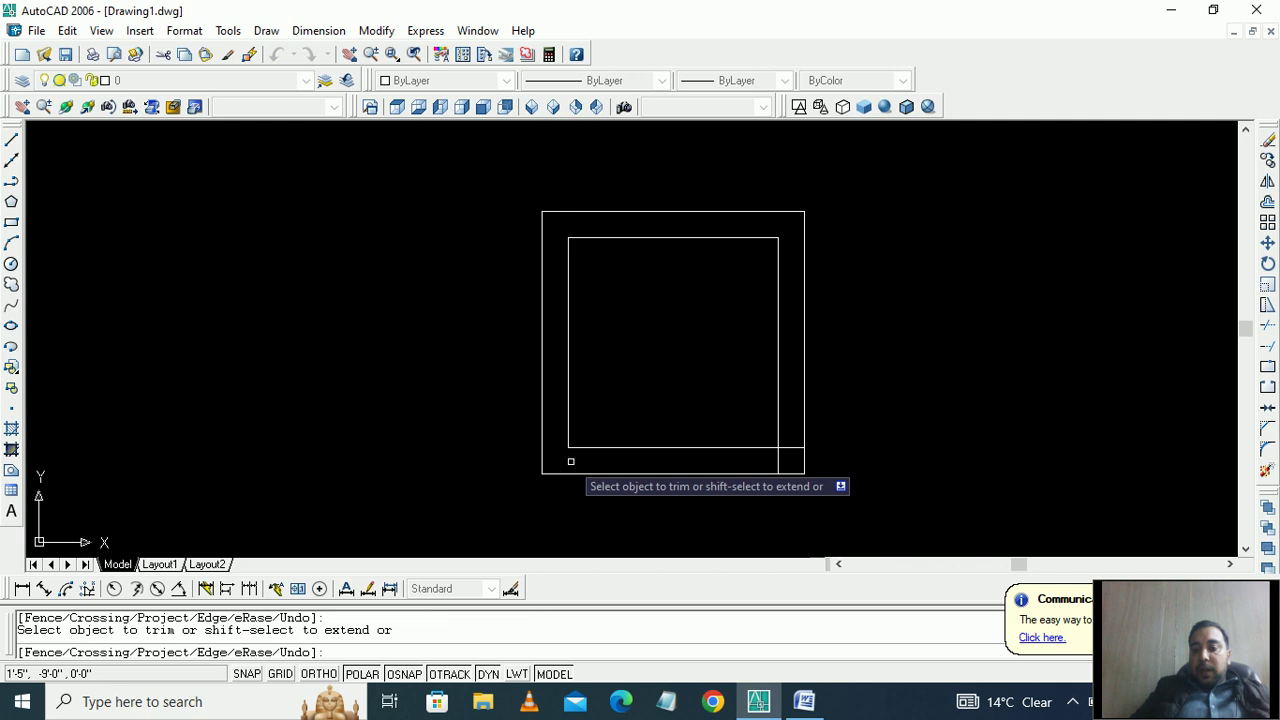
{"action": "left_click", "coordinate": [787, 463]}
{"action": "left_click", "coordinate": [760, 464]}
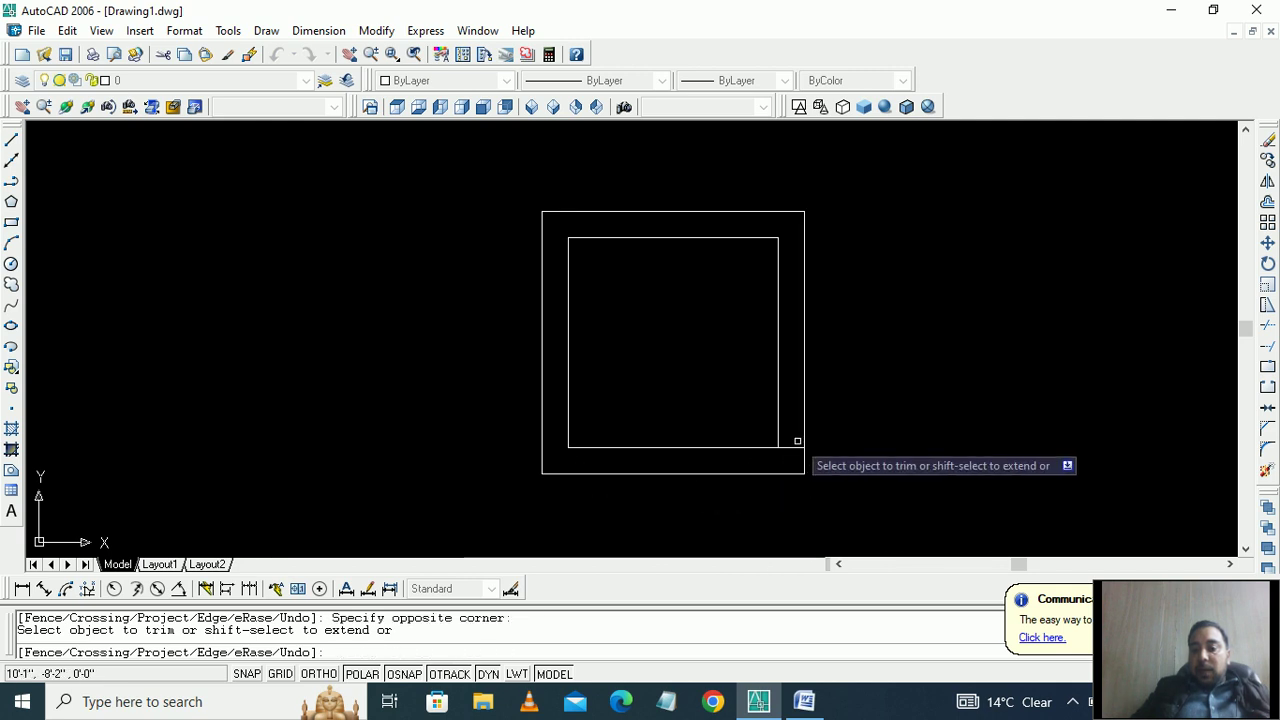
{"action": "left_click", "coordinate": [796, 432]}
{"action": "left_click", "coordinate": [794, 460]}
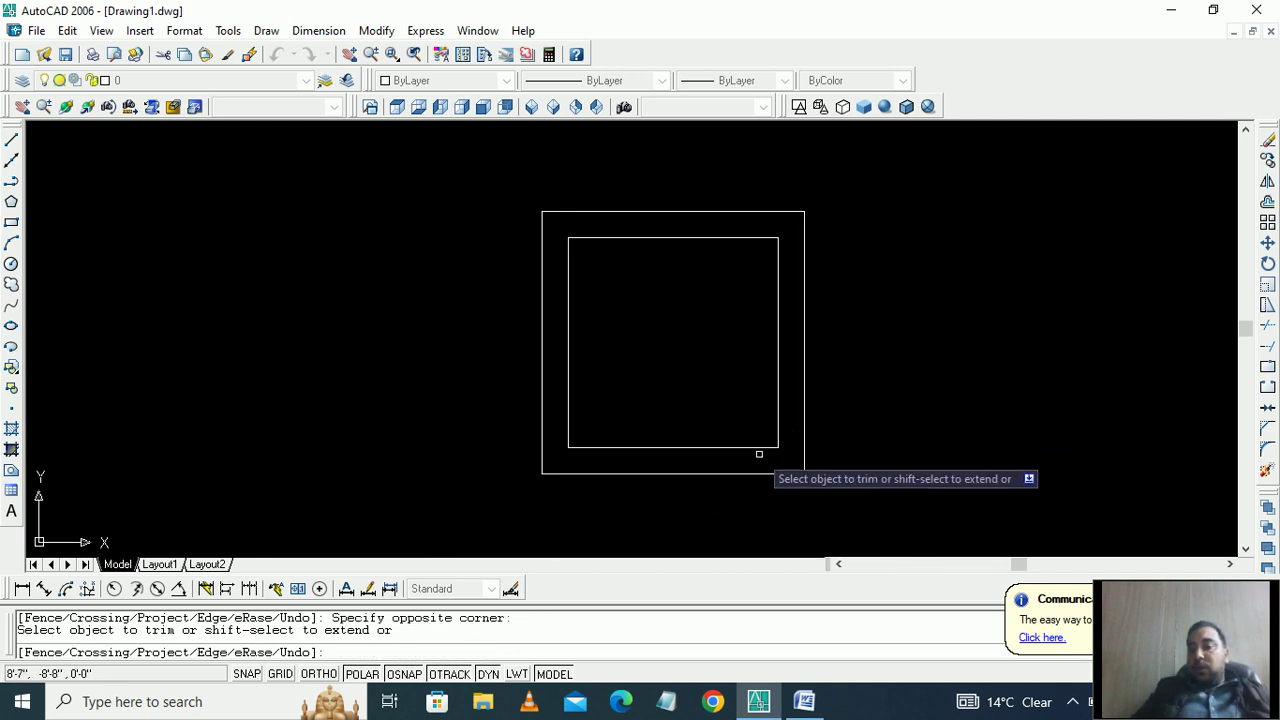